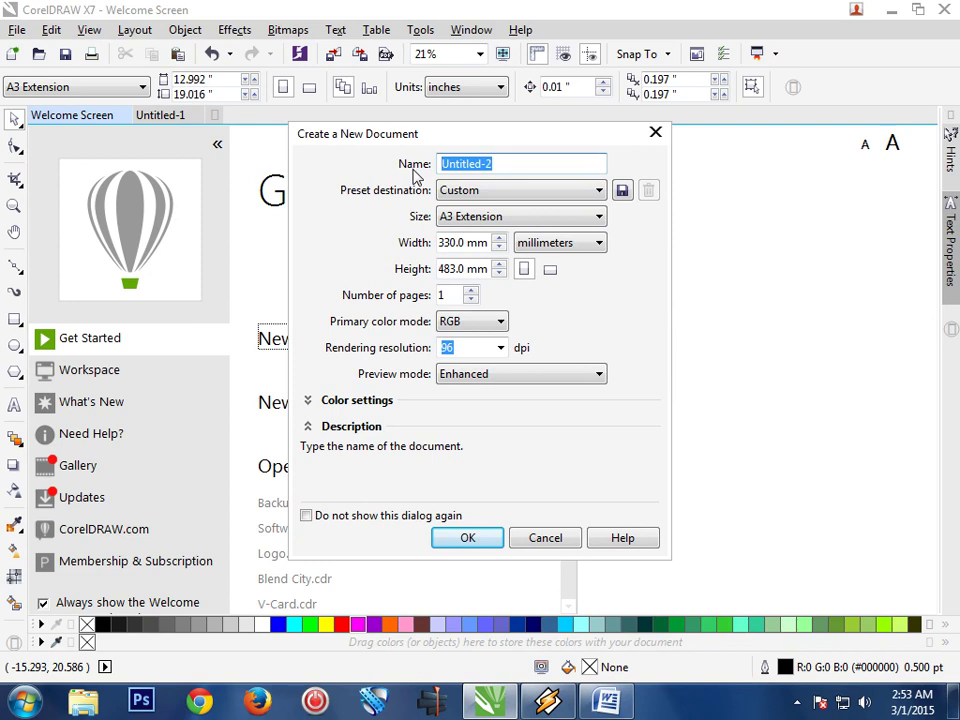
# Create a new document named 'Visiting Card' using inches and 72 dpi rendering resolution
pyautogui.write('Visiting Card')
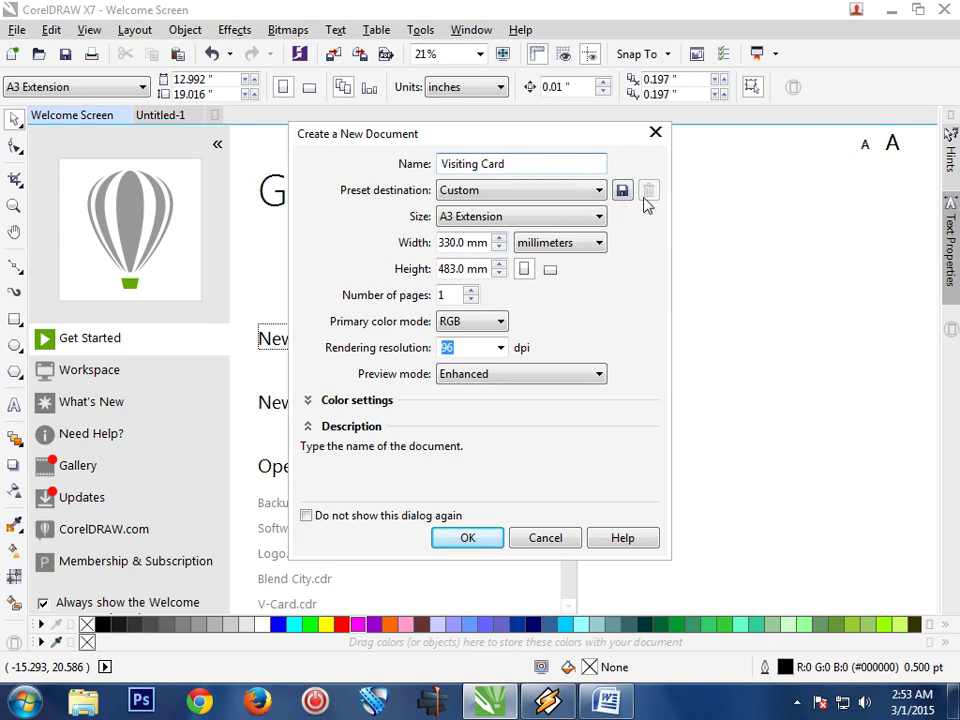
pyautogui.click(600, 244)
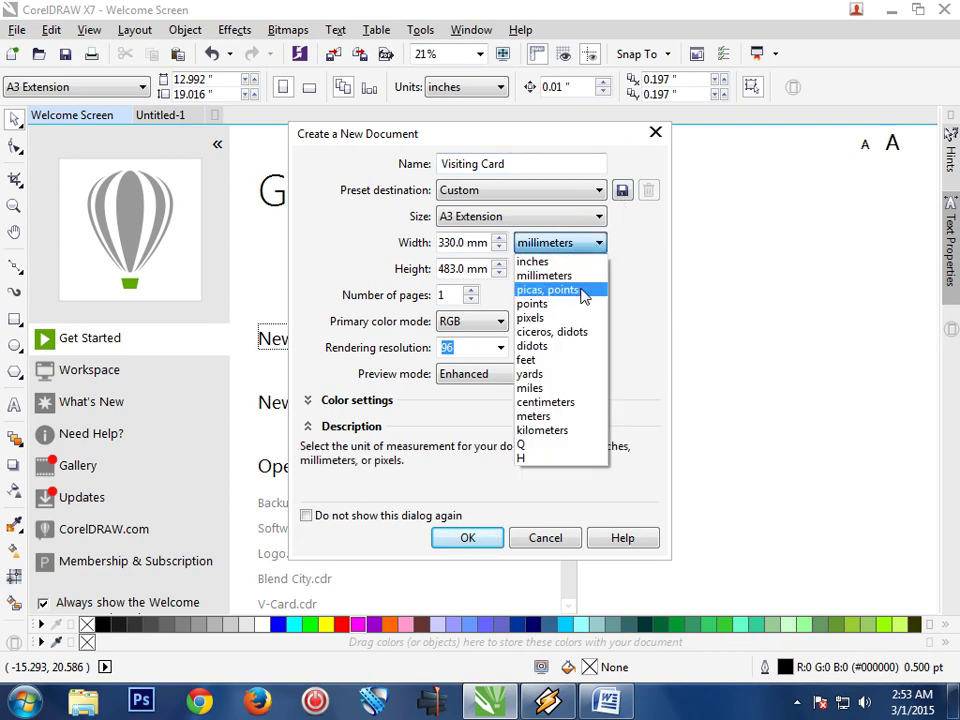
pyautogui.click(580, 261)
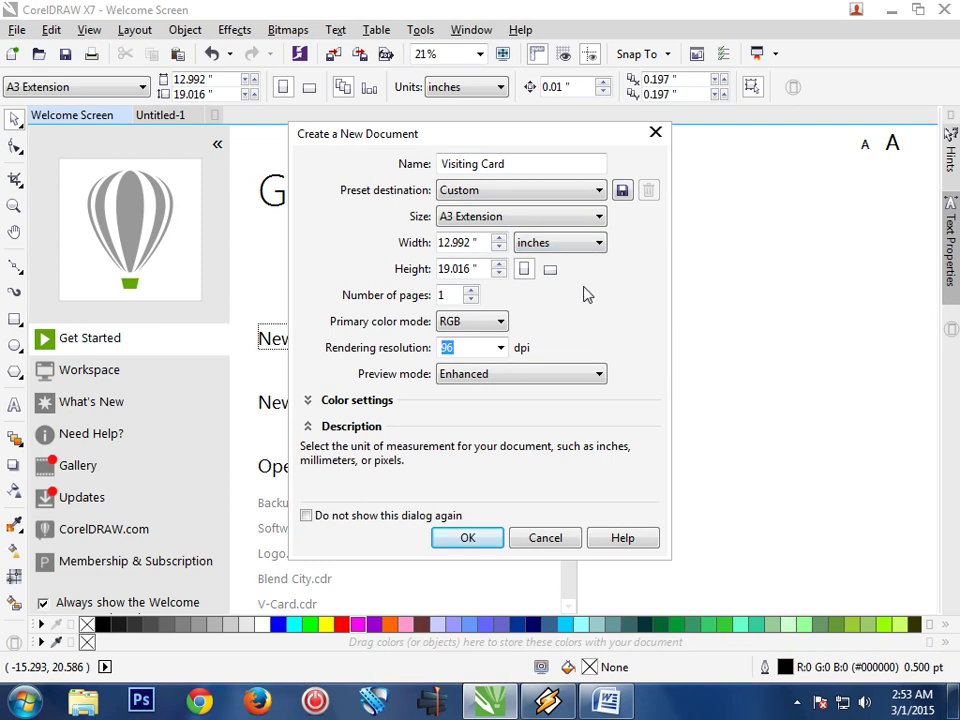
pyautogui.click(499, 347)
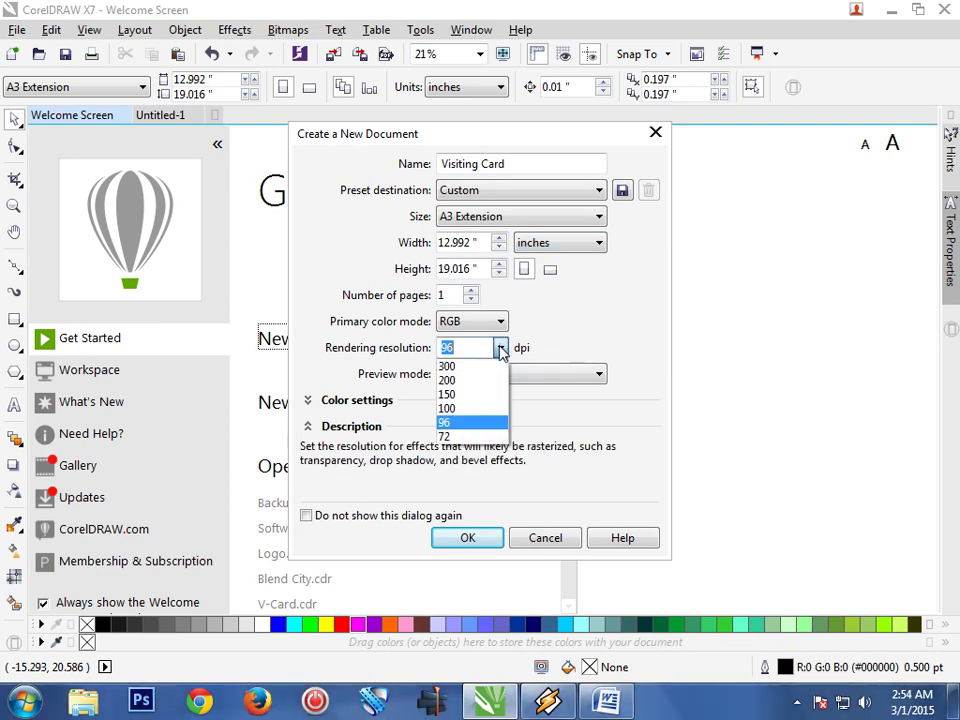
pyautogui.click(472, 438)
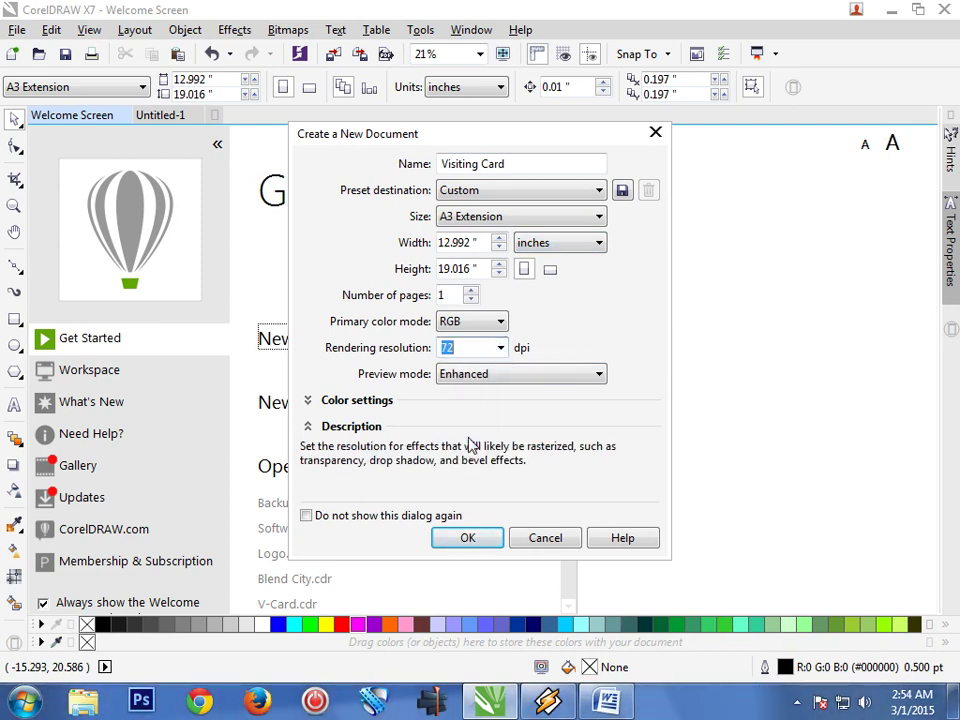
pyautogui.click(468, 538)
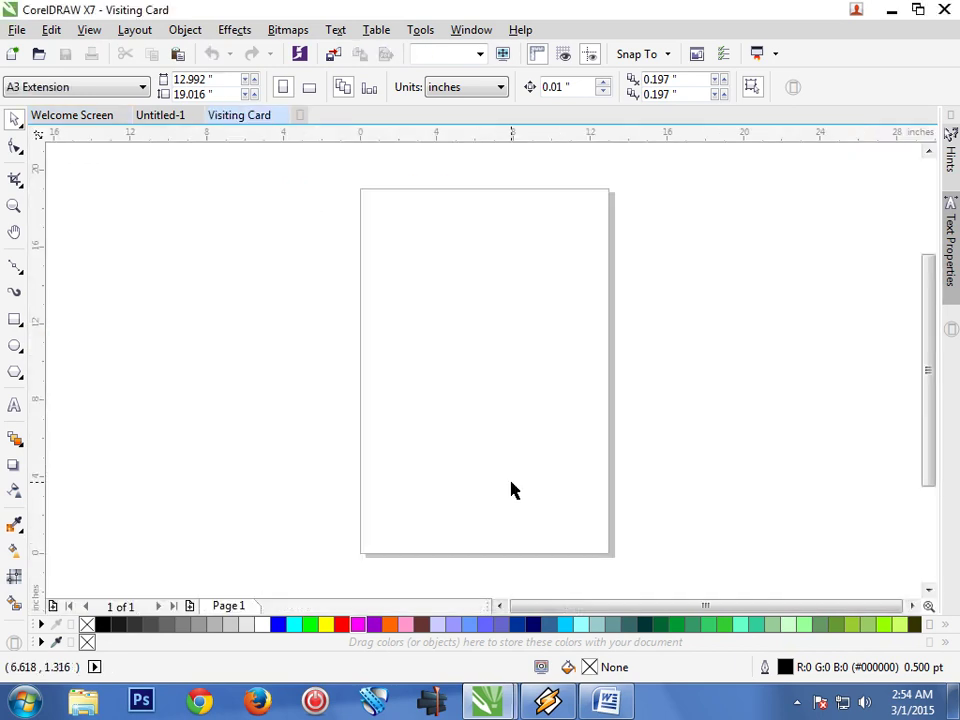
# Draw a rectangle near the page centre and zoom in on it
pyautogui.click(15, 321)
pyautogui.moveTo(401, 308); pyautogui.dragTo(576, 423)
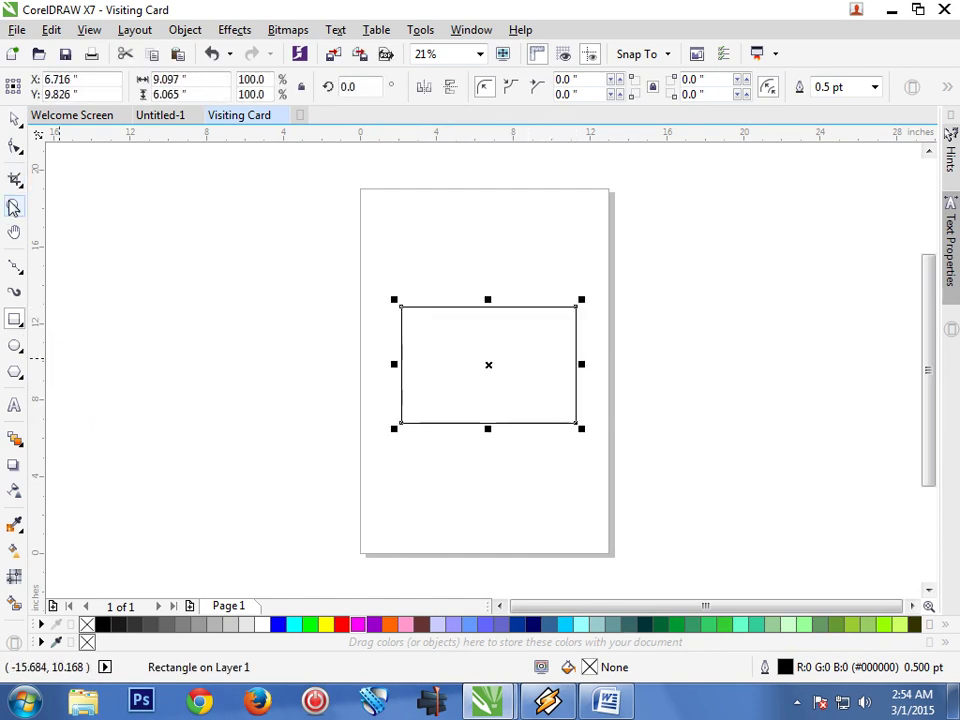
pyautogui.click(15, 207)
pyautogui.moveTo(369, 282); pyautogui.dragTo(611, 463)
pyautogui.moveTo(223, 187); pyautogui.dragTo(713, 525)
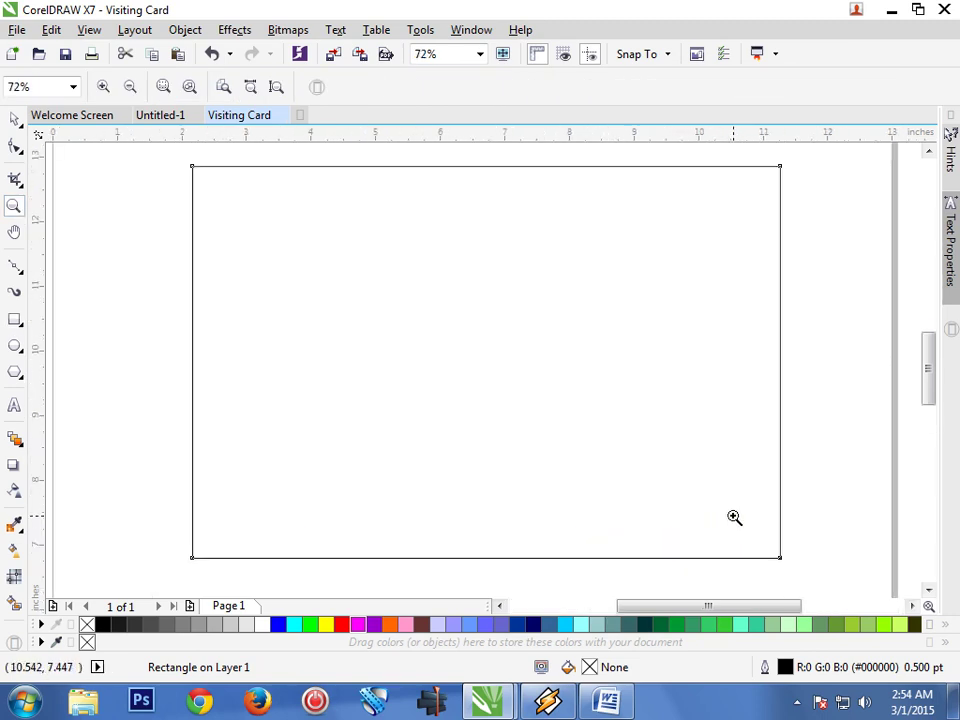
# Resize the rectangle to exactly 3.5 × 2 inches
pyautogui.click(14, 119)
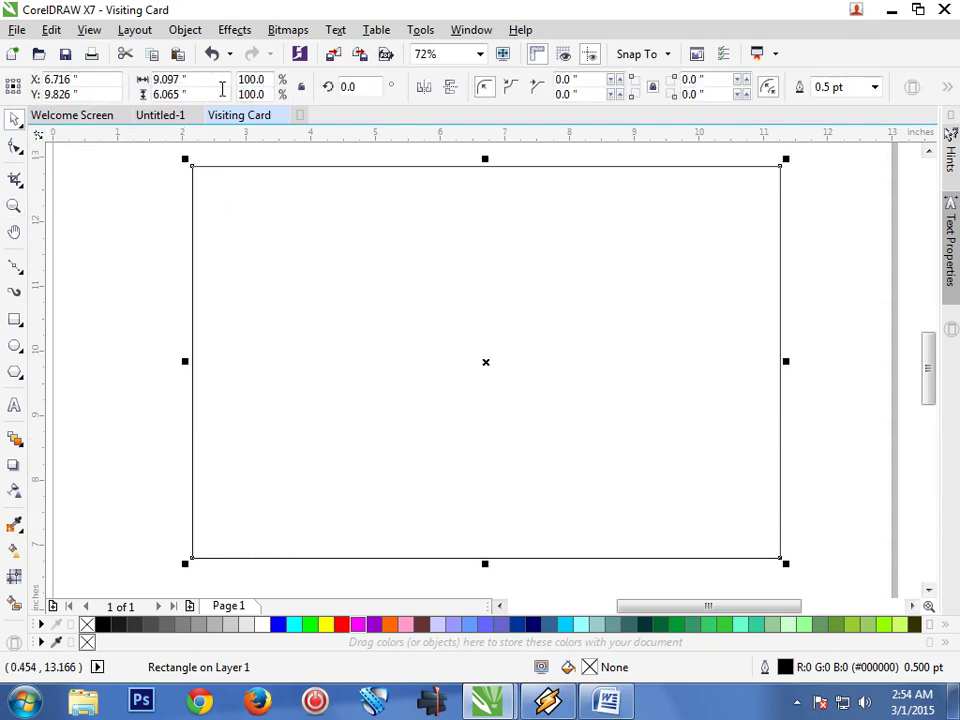
pyautogui.doubleClick(183, 80)
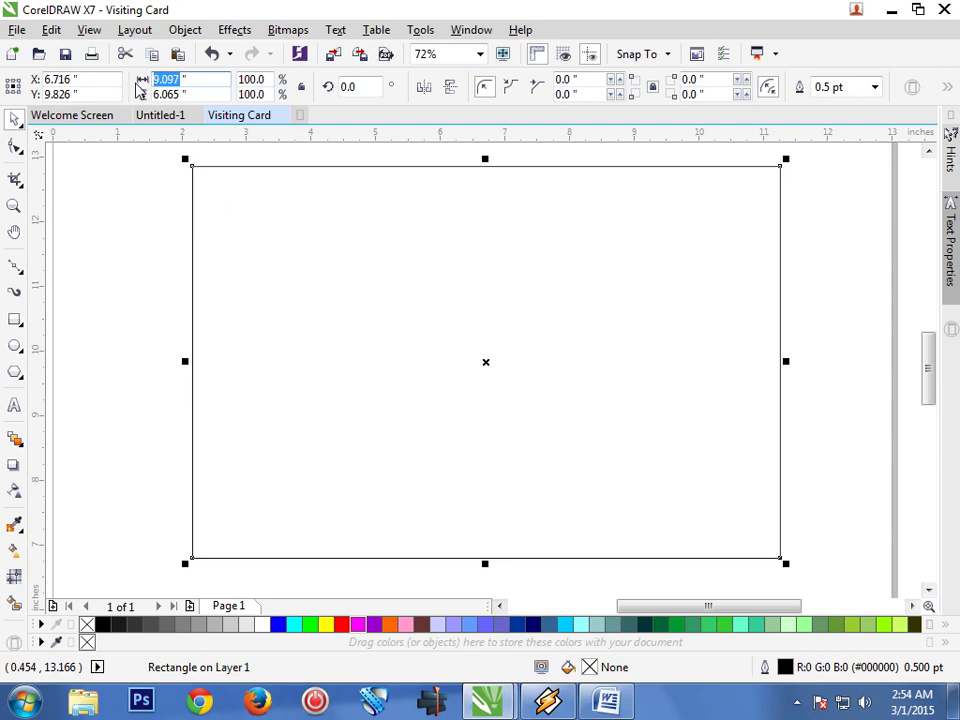
pyautogui.write('3.5')
pyautogui.press('Tab')
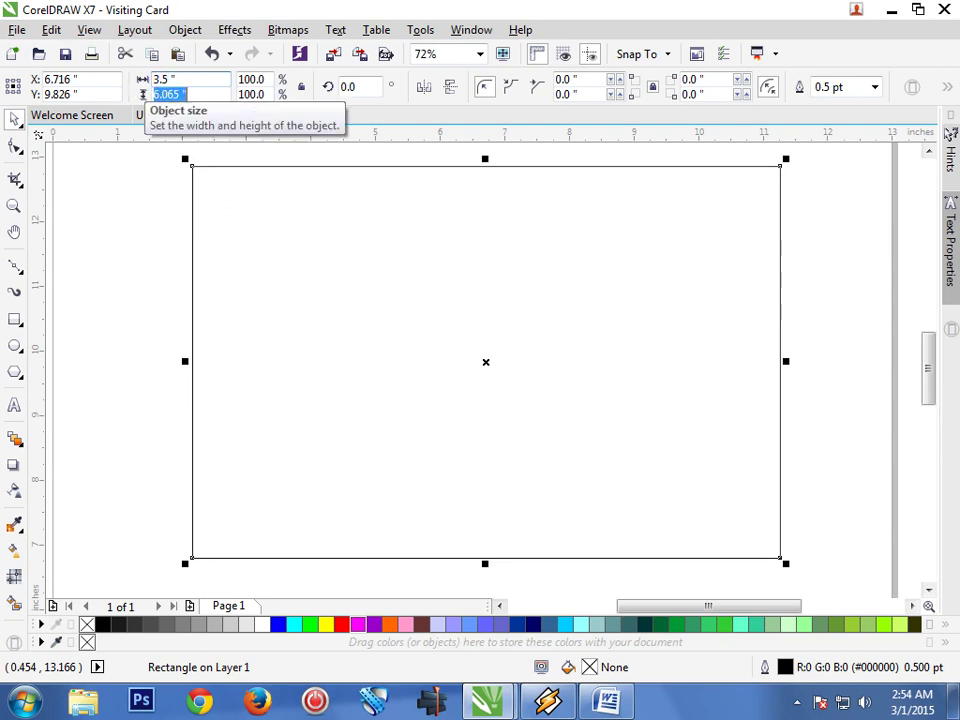
pyautogui.write('2')
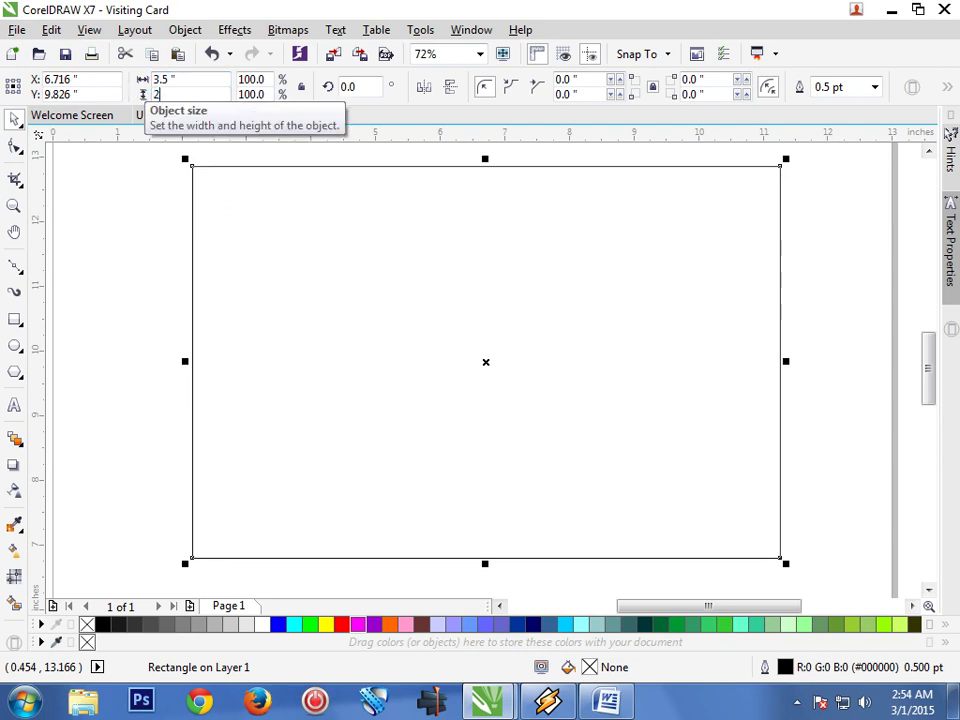
pyautogui.press('Return')
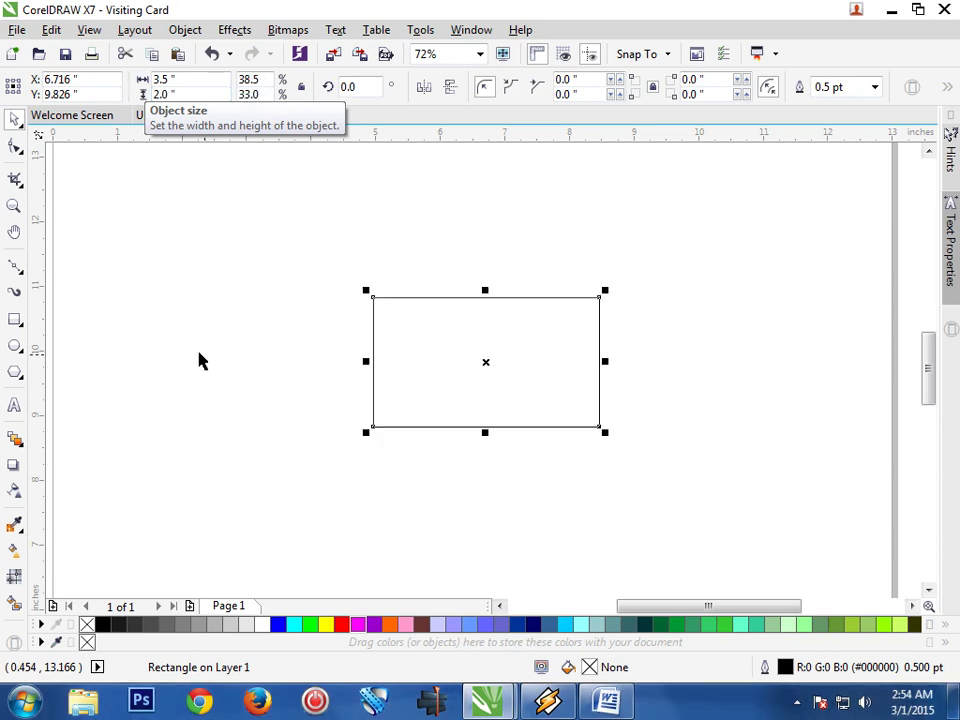
pyautogui.click(14, 205)
pyautogui.moveTo(331, 281); pyautogui.dragTo(616, 435)
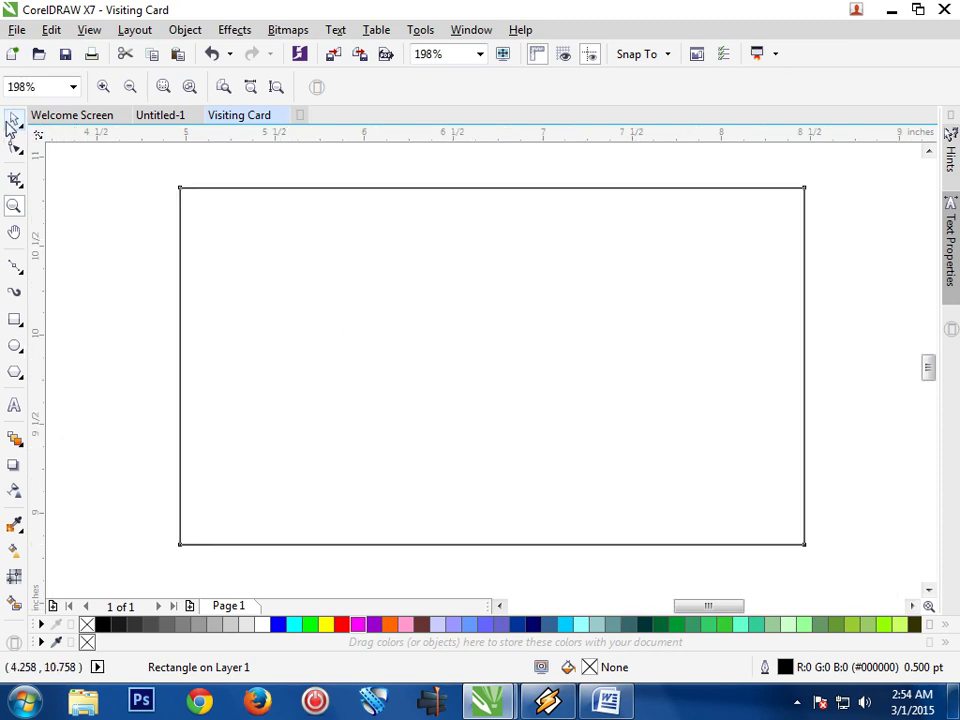
# Copy the card rectangle and paste a duplicate of it
pyautogui.click(13, 121)
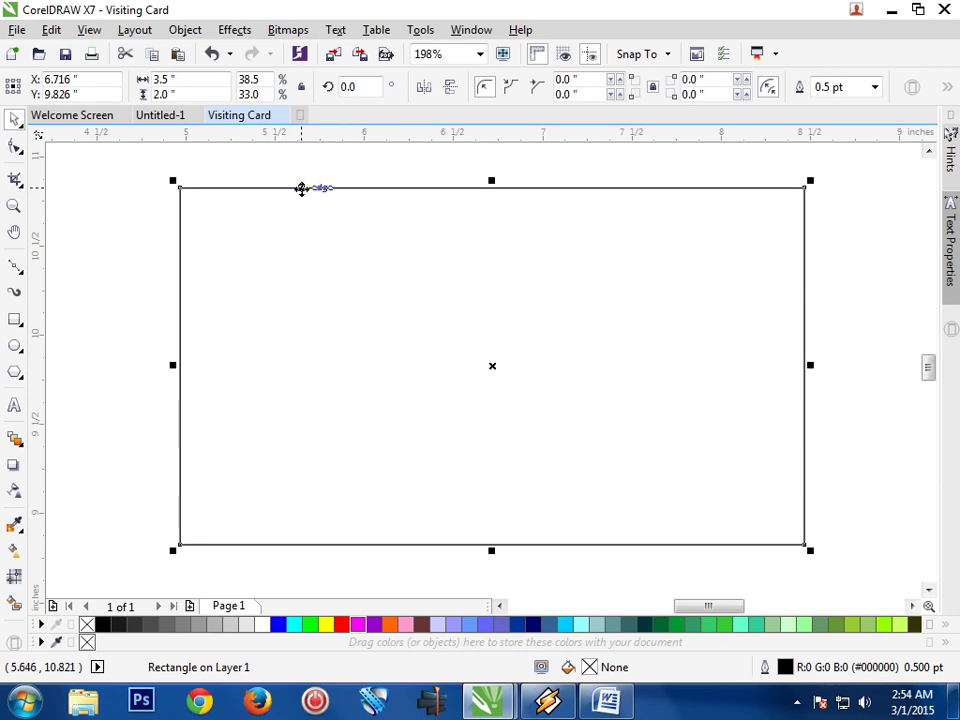
pyautogui.rightClick(302, 189)
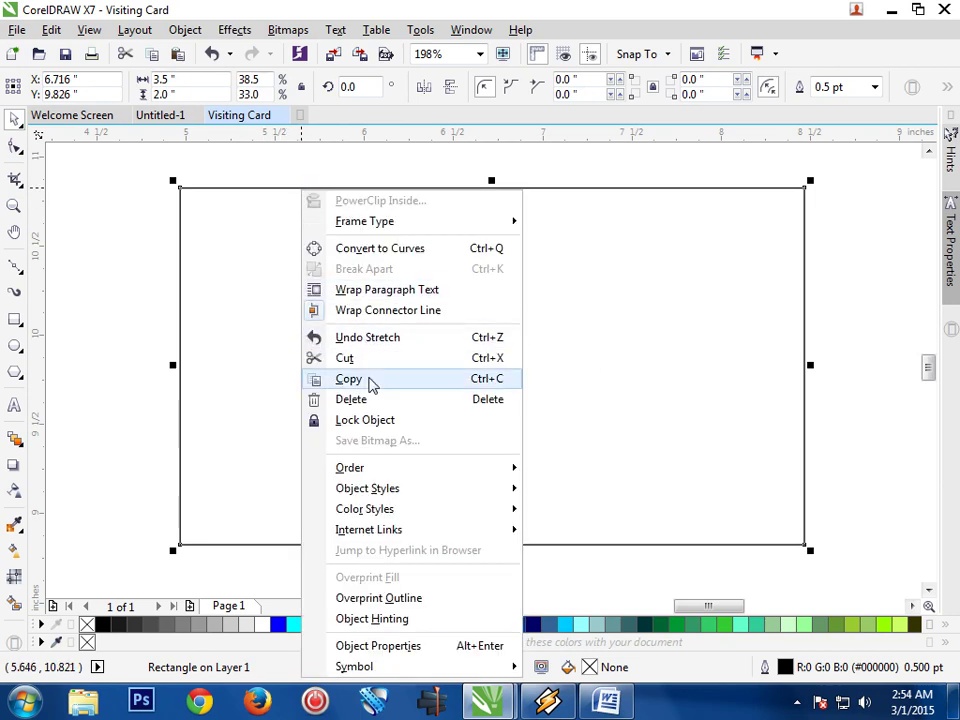
pyautogui.click(366, 381)
pyautogui.rightClick(363, 192)
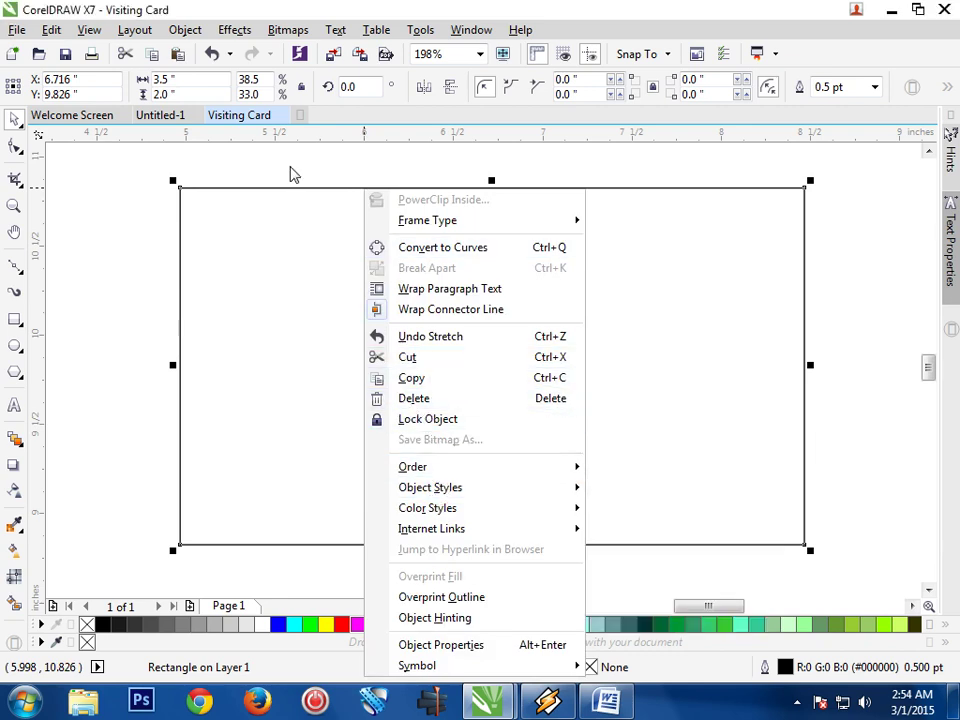
pyautogui.click(47, 32)
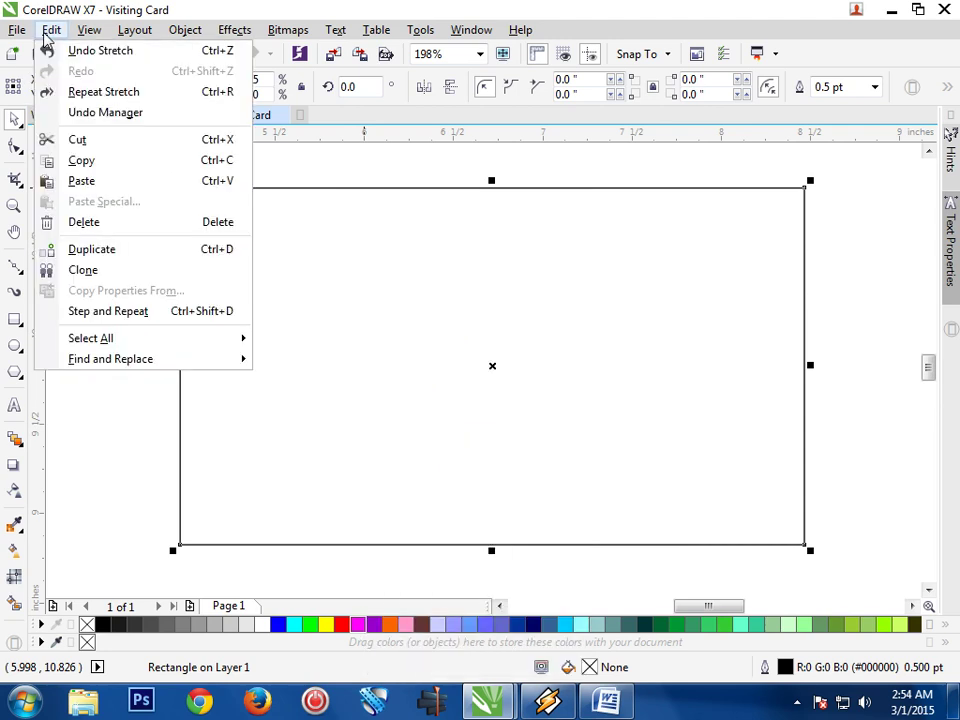
pyautogui.click(118, 183)
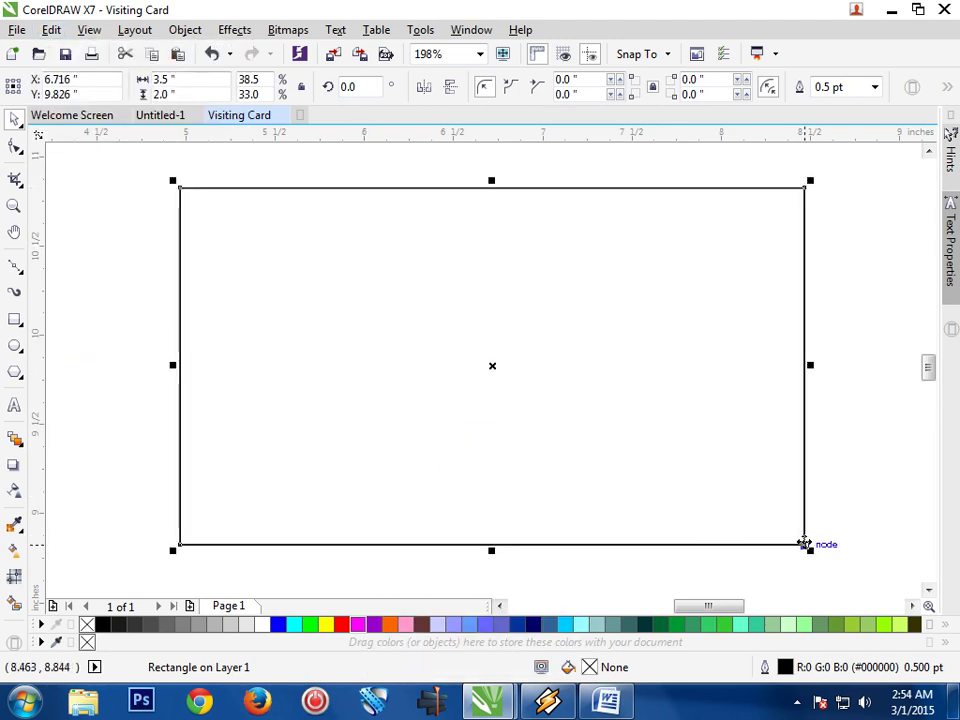
# Shrink the pasted copy to about 92% (3.14 × 1.794 in) inside the original
pyautogui.click(807, 550)
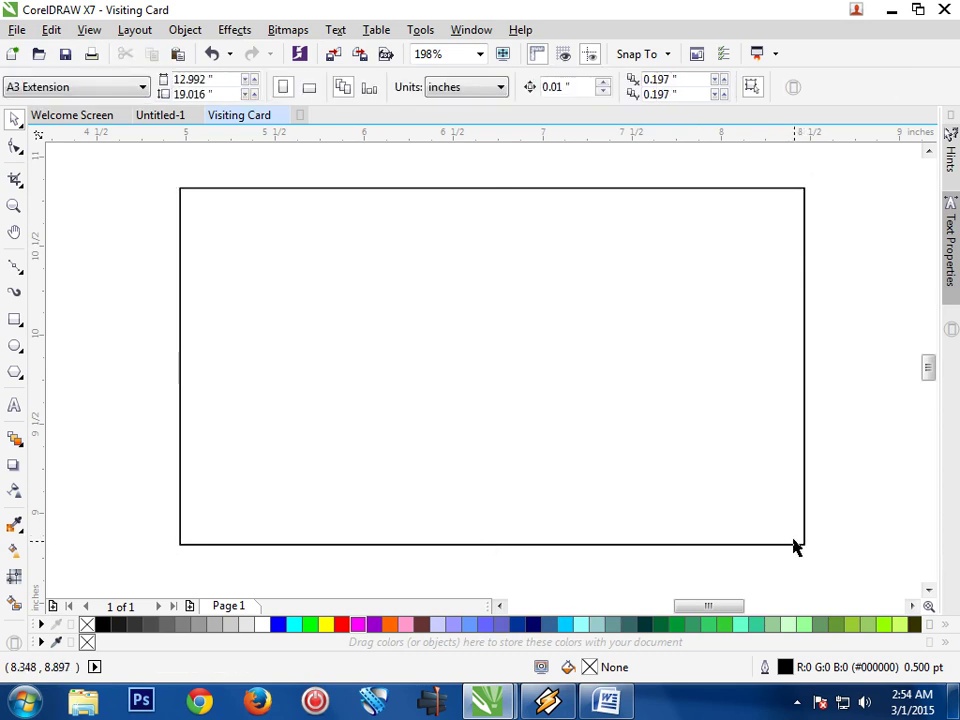
pyautogui.click(805, 546)
pyautogui.click(740, 503)
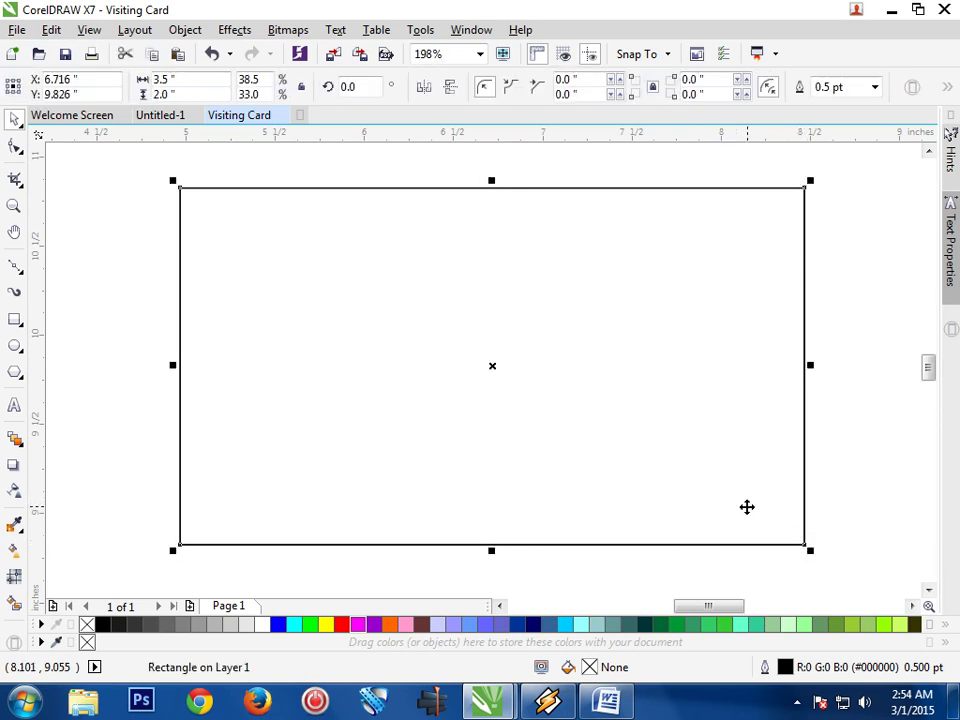
pyautogui.moveTo(810, 550); pyautogui.dragTo(785, 540)
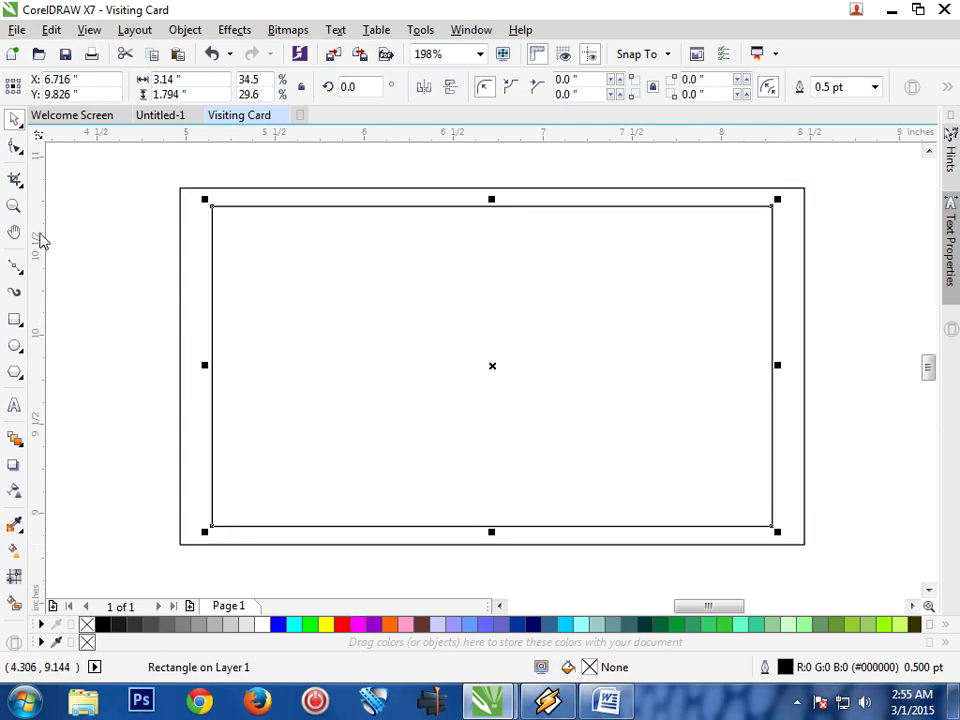
# Type the card holder's name and place it at the card's top-left
pyautogui.click(14, 406)
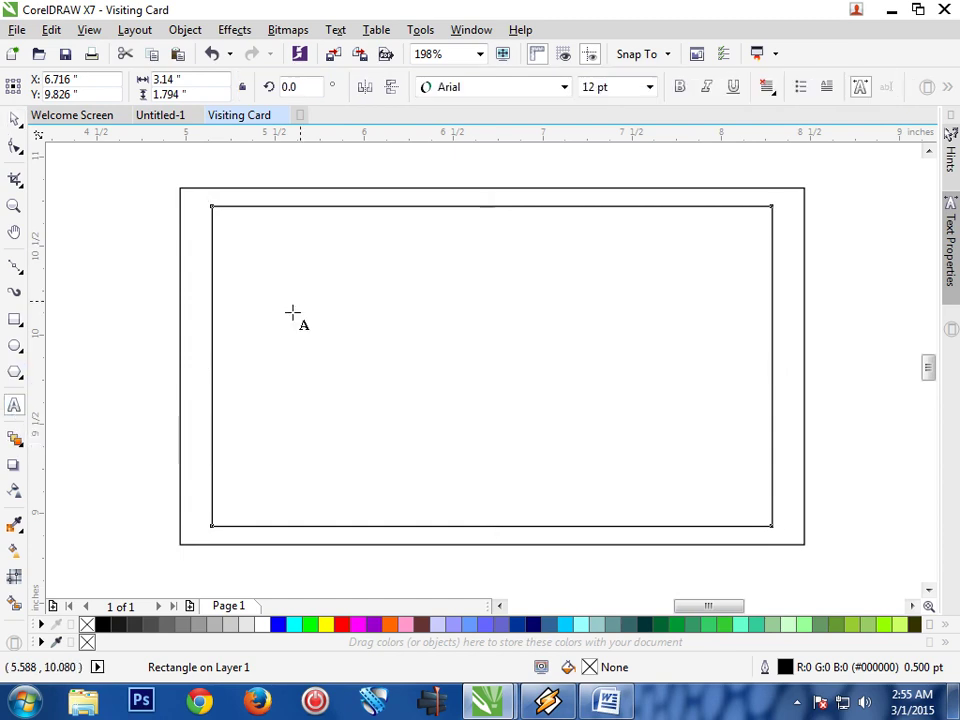
pyautogui.click(256, 239)
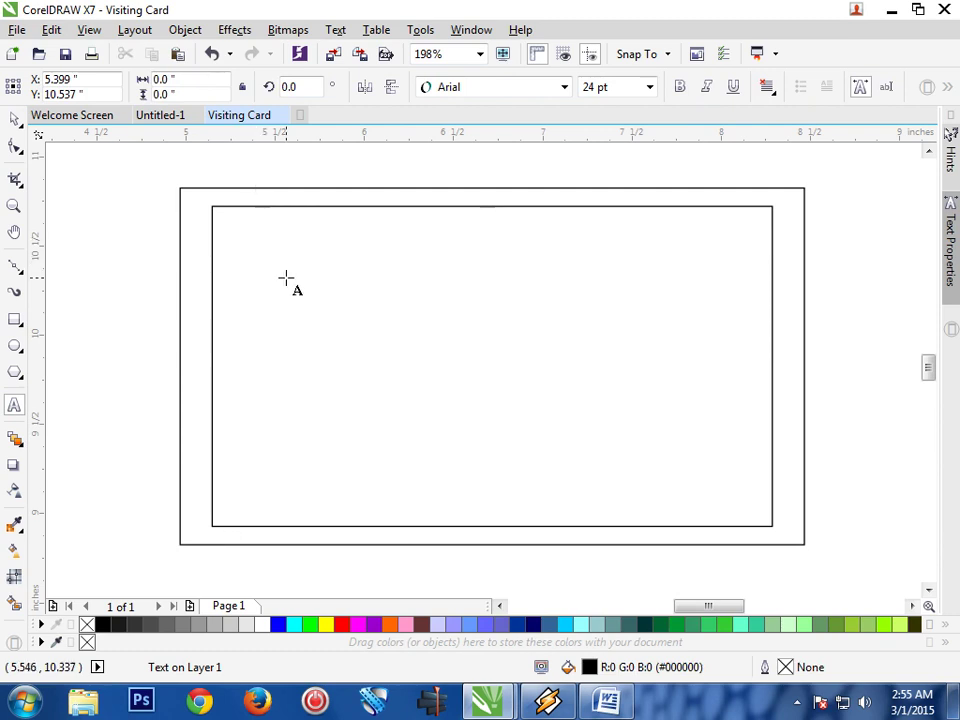
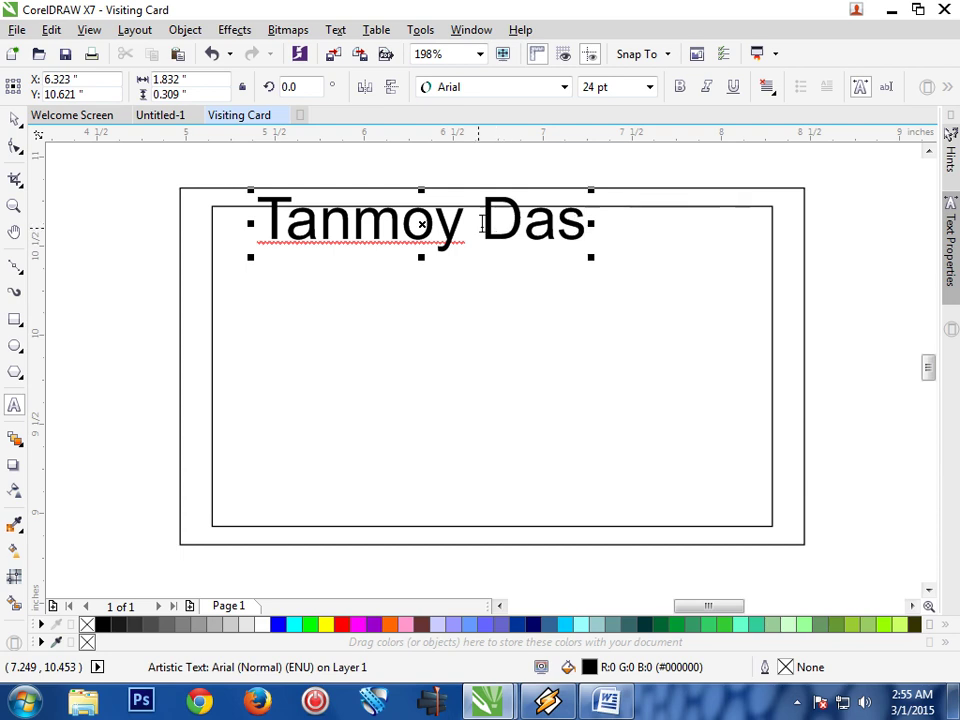
pyautogui.moveTo(421, 226); pyautogui.dragTo(378, 236)
# Set the name text to 18 pt
pyautogui.moveTo(543, 240); pyautogui.dragTo(212, 238)
pyautogui.click(650, 88)
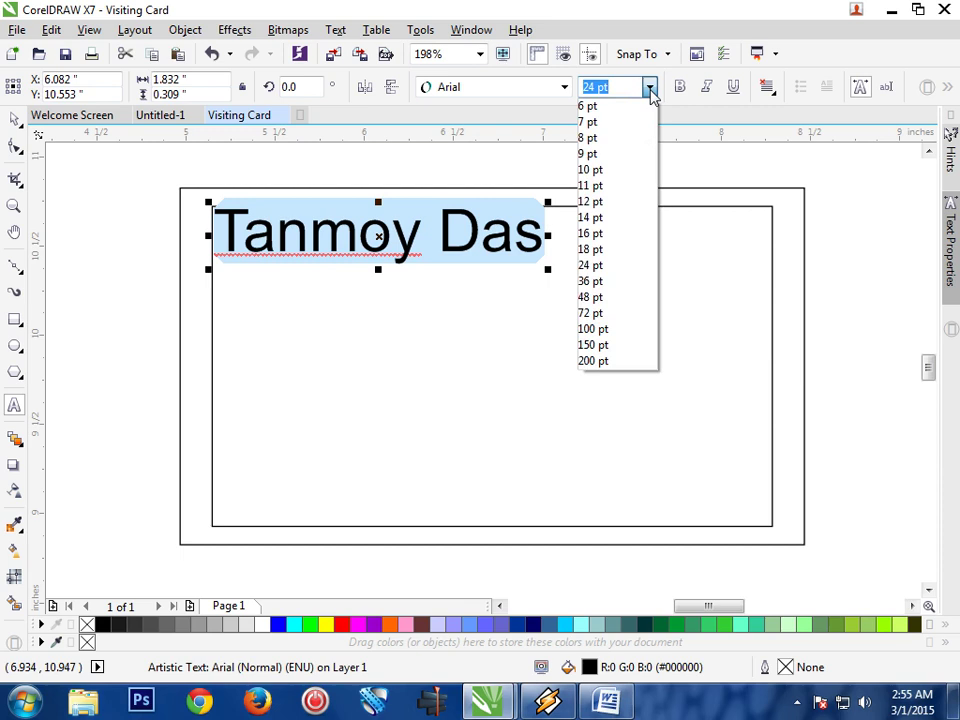
pyautogui.click(628, 250)
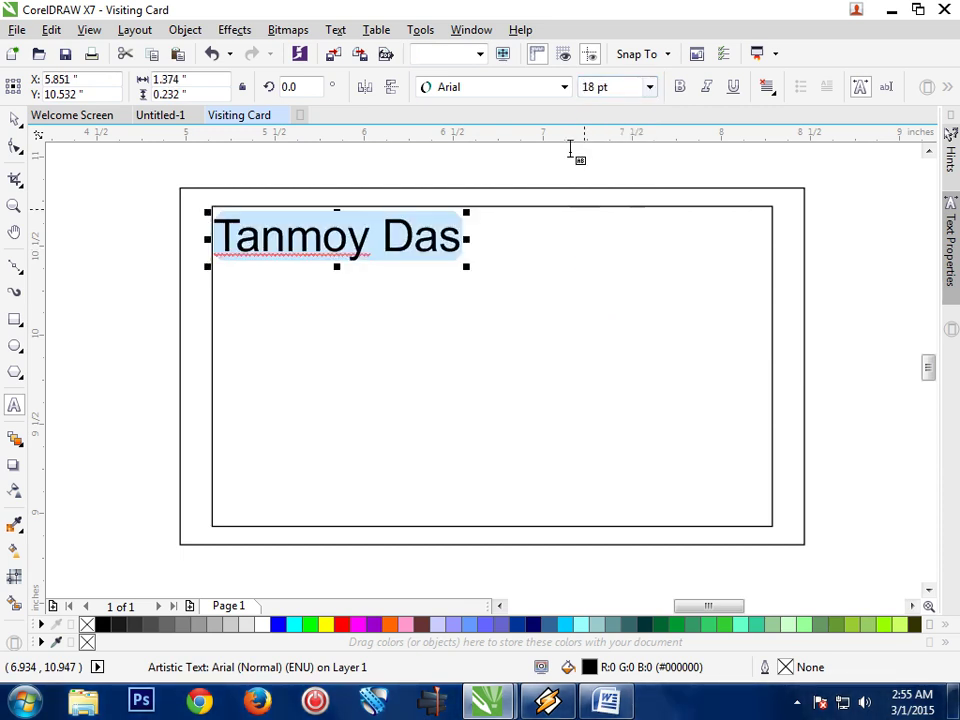
# Apply the Algerian font and blue colour to the name
pyautogui.click(565, 88)
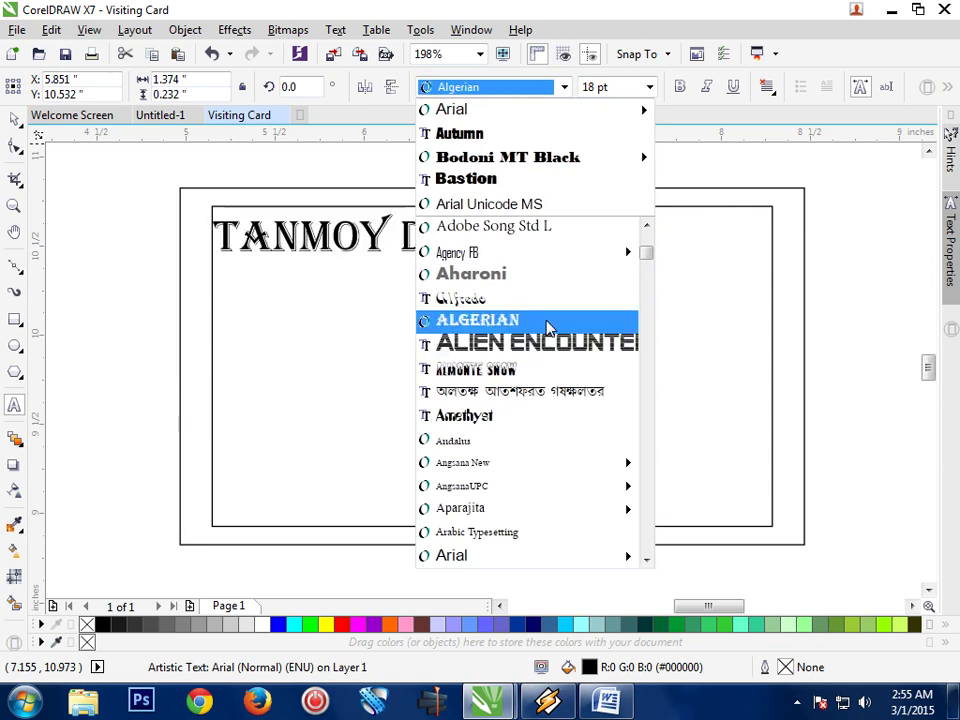
pyautogui.click(548, 322)
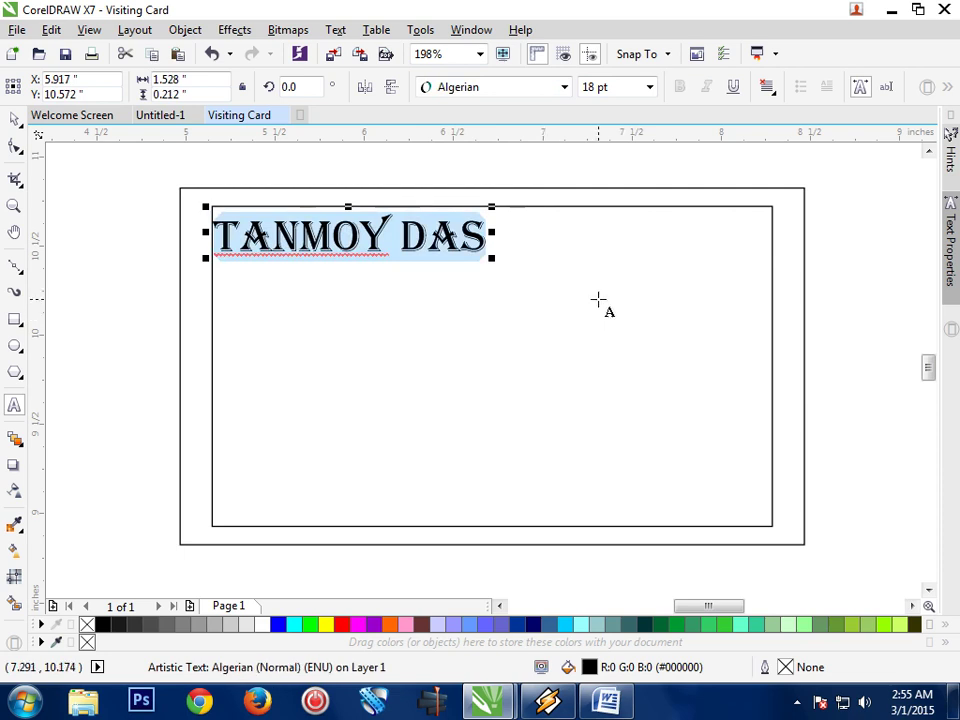
pyautogui.click(278, 626)
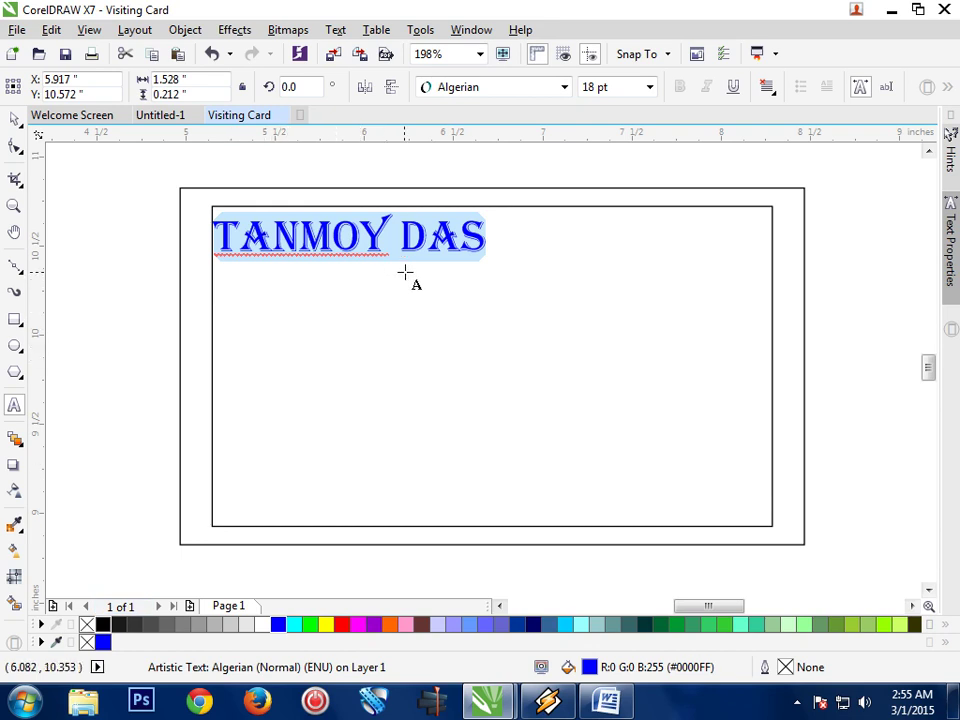
pyautogui.click(491, 241)
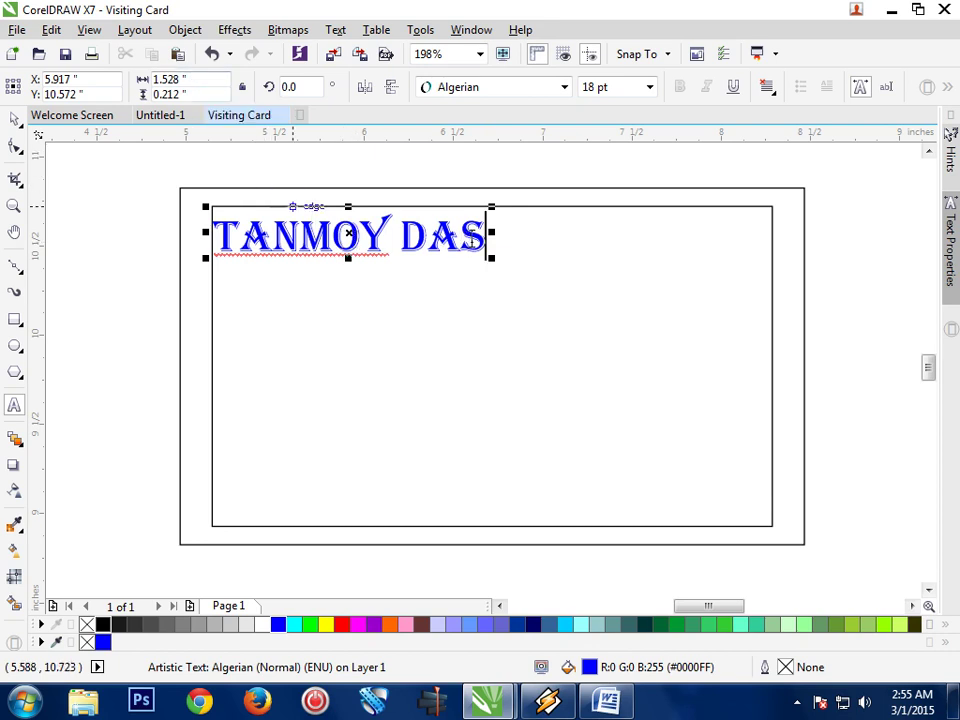
# Convert the name text into curves
pyautogui.press('Escape')
pyautogui.click(358, 236)
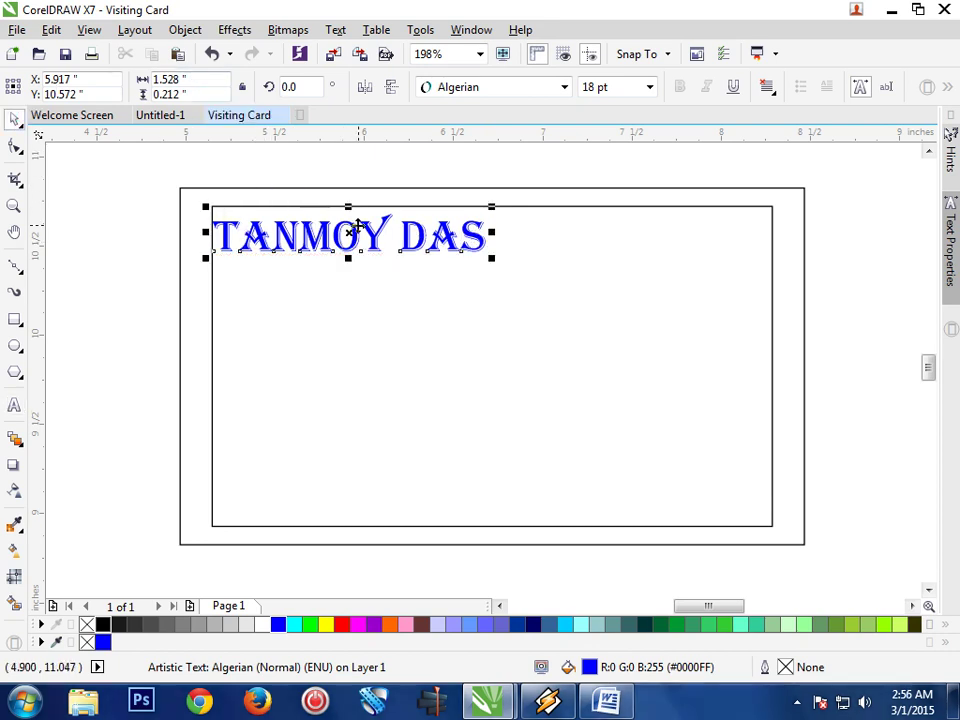
pyautogui.rightClick(358, 238)
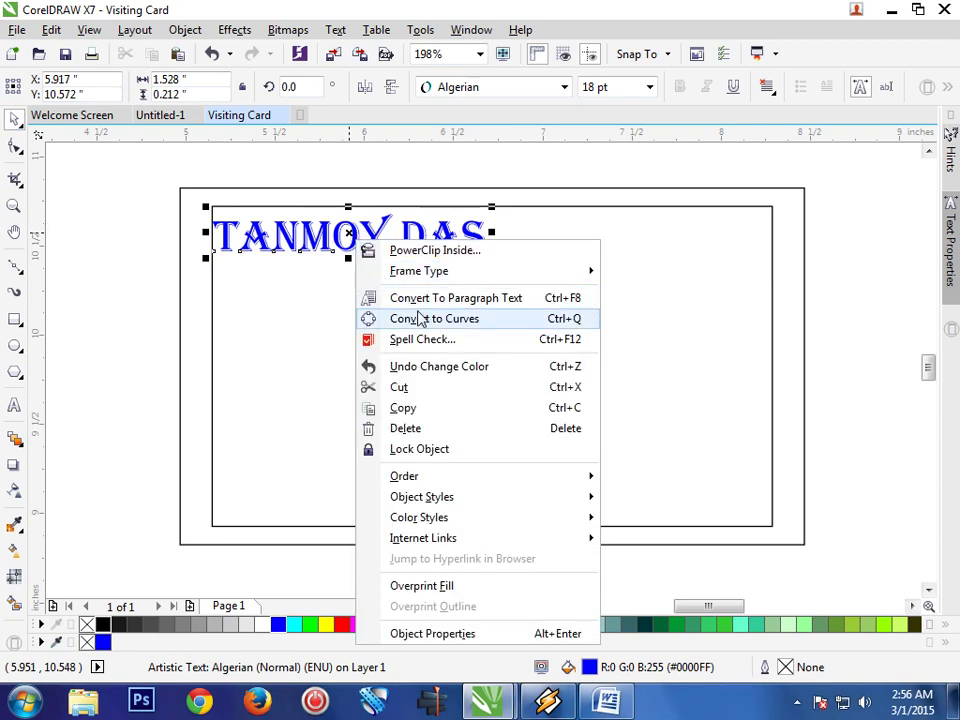
pyautogui.click(490, 328)
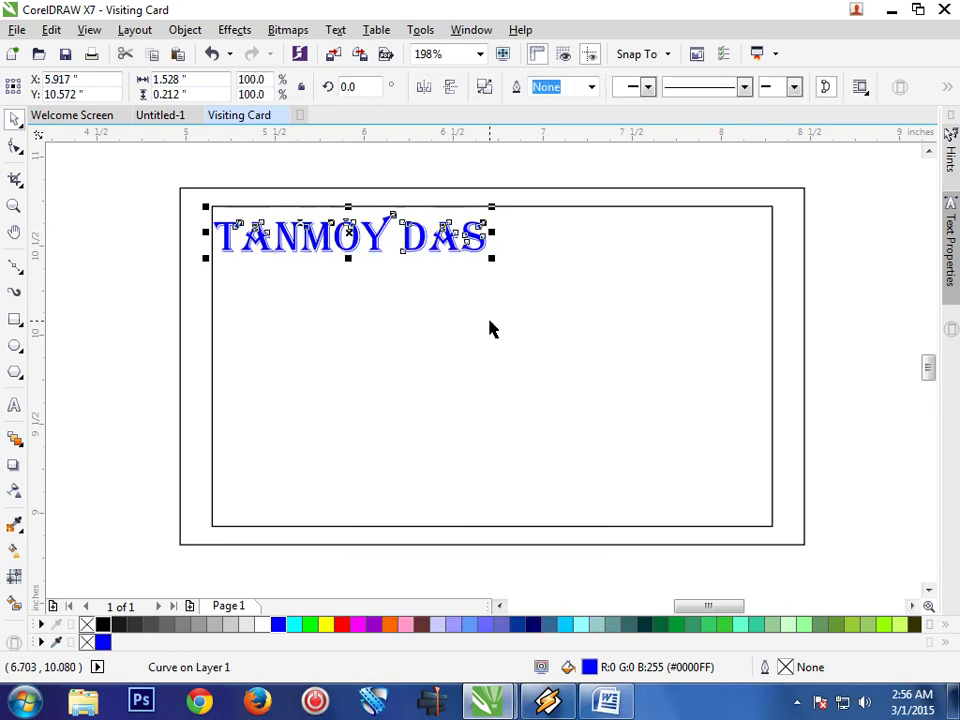
pyautogui.click(500, 256)
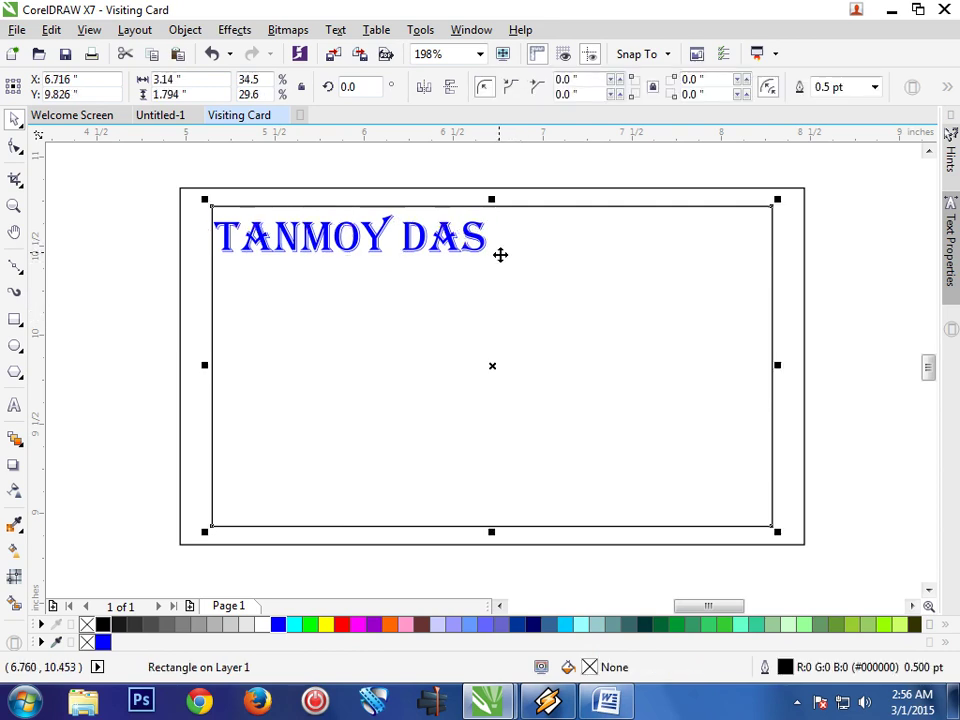
# Type 'Graphic Desginer' as a new text line below the name
pyautogui.click(14, 409)
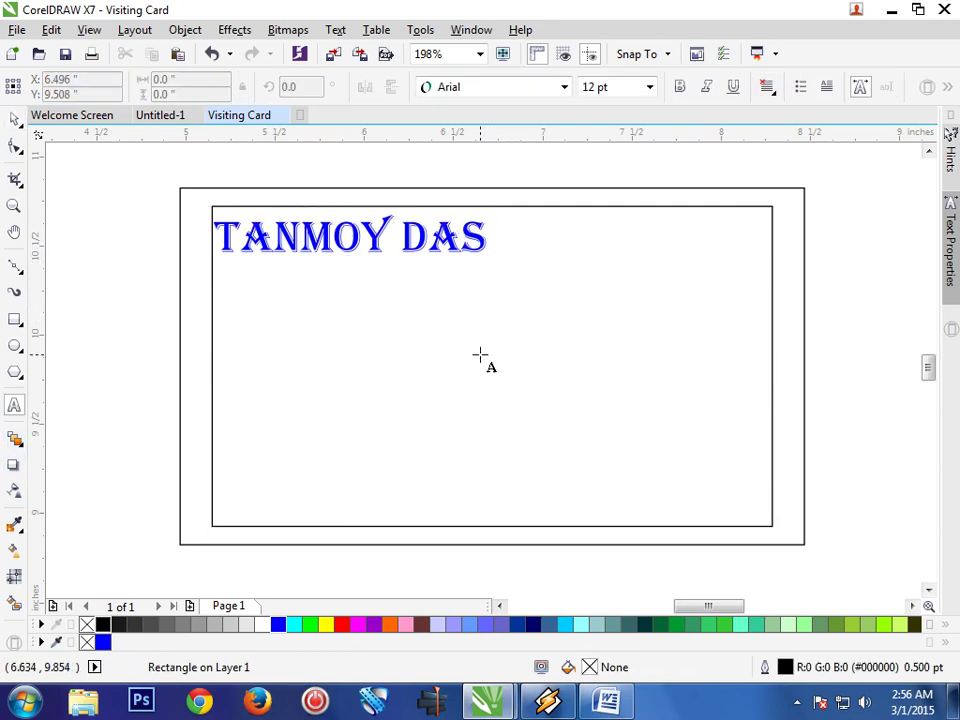
pyautogui.click(229, 282)
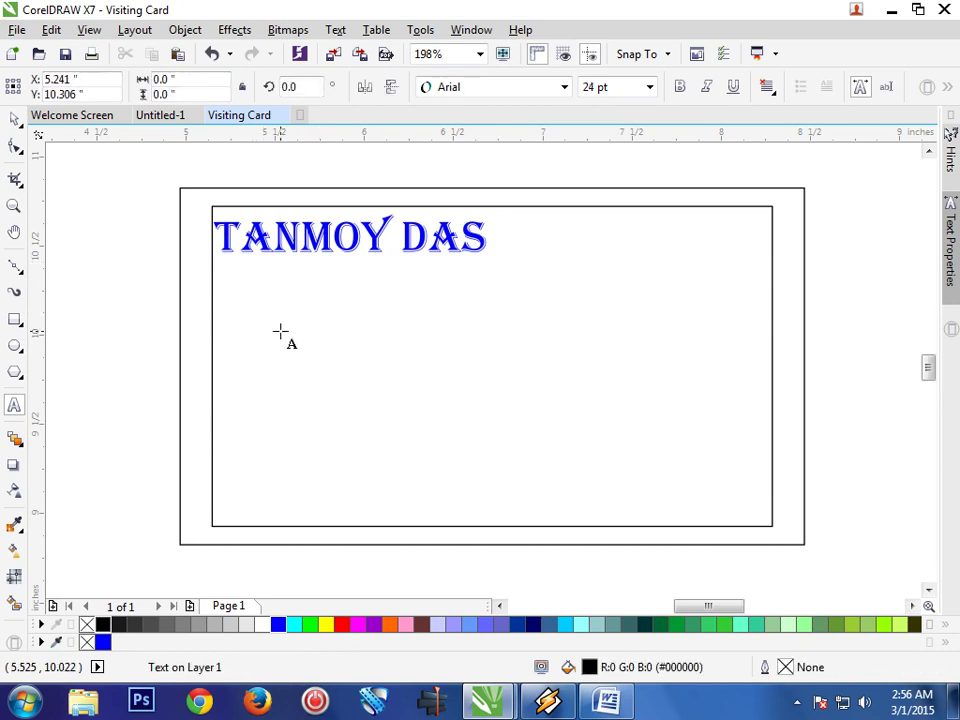
pyautogui.write('Graphg')
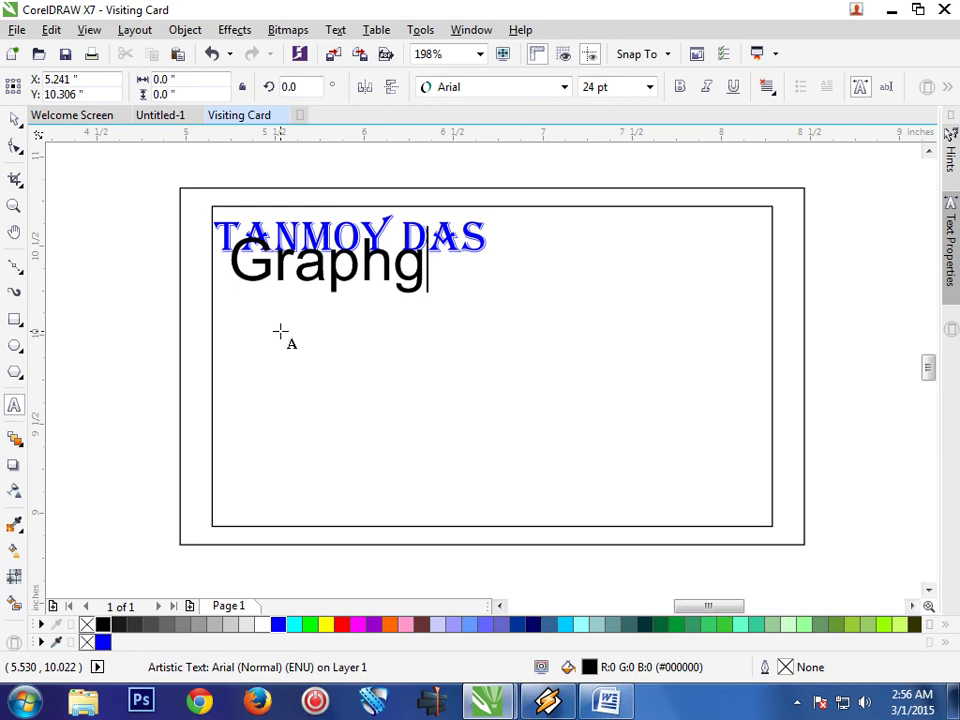
pyautogui.press('BackSpace')
pyautogui.write('ic ')
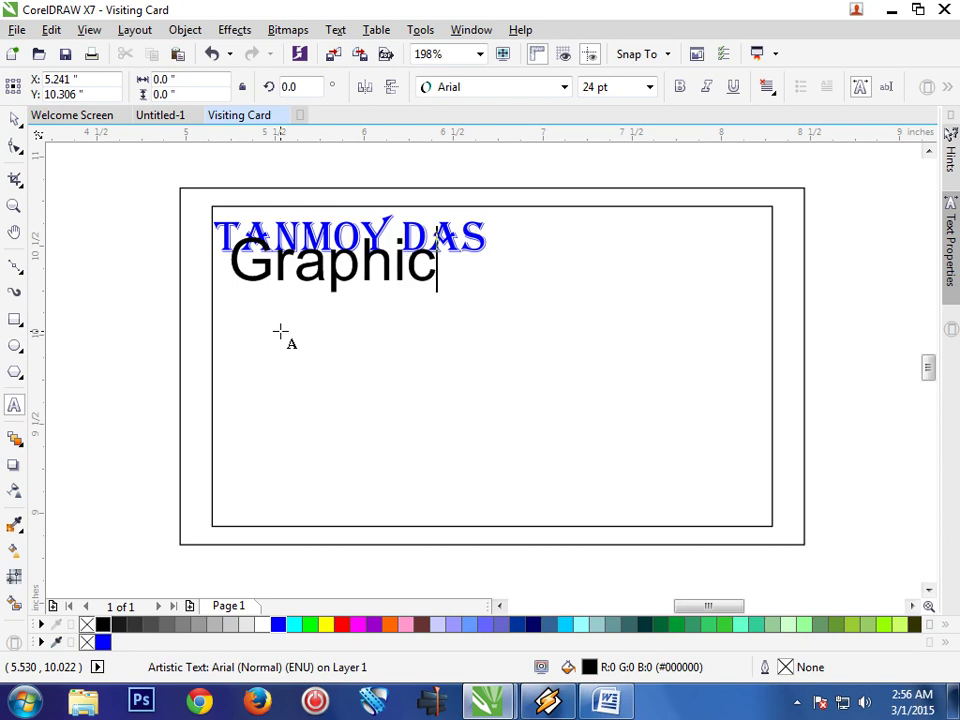
pyautogui.write('Des')
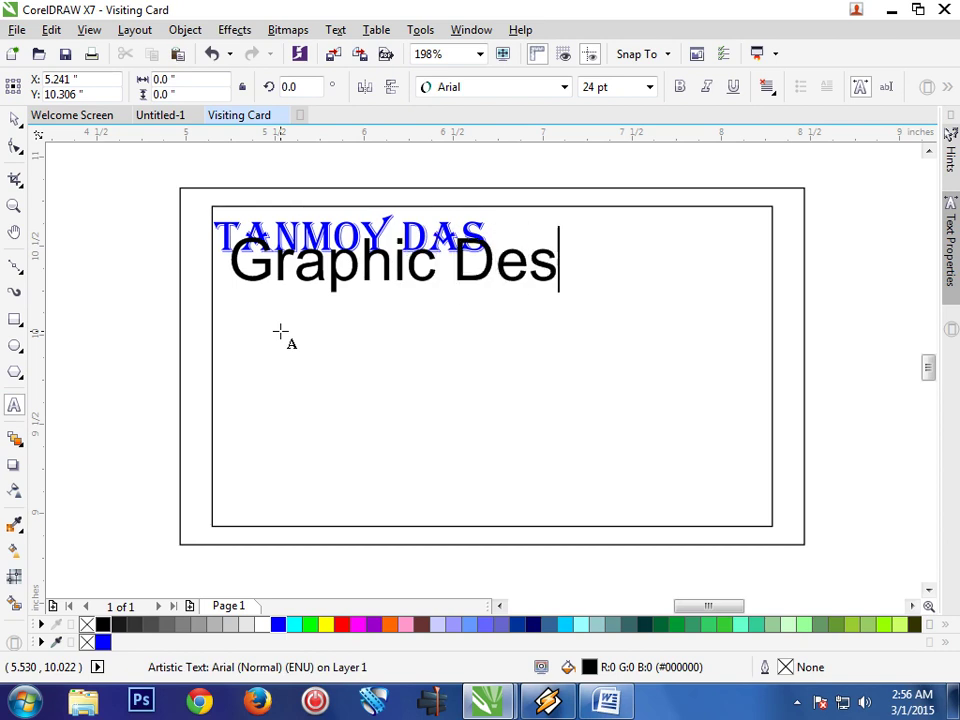
pyautogui.write('giner')
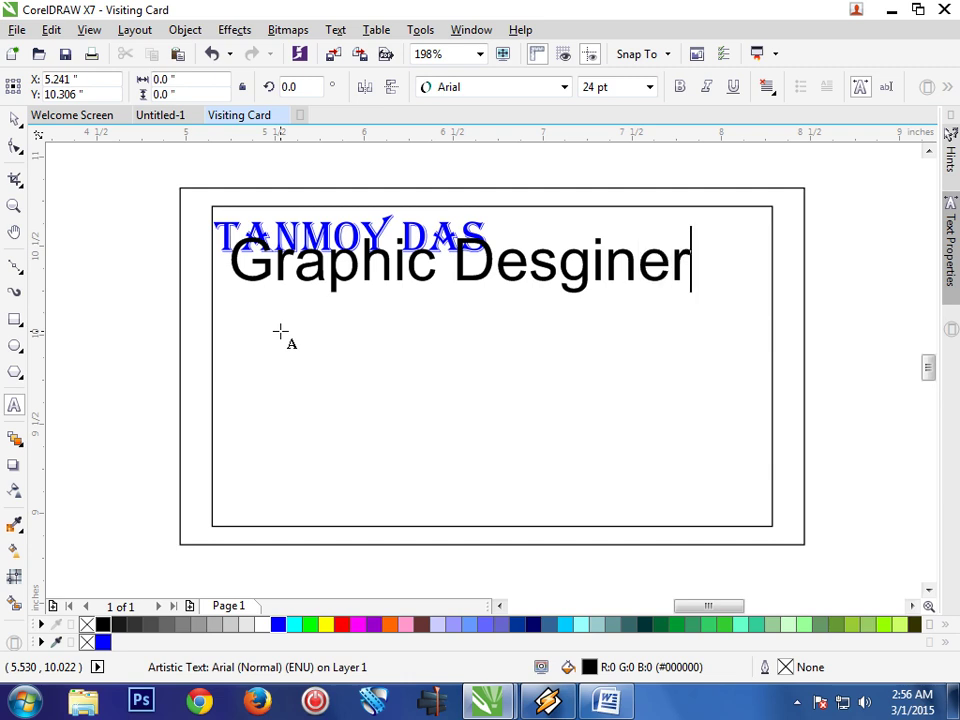
# Set the Graphic Desginer text to 16 pt and align it under the name's left edge
pyautogui.click(651, 282)
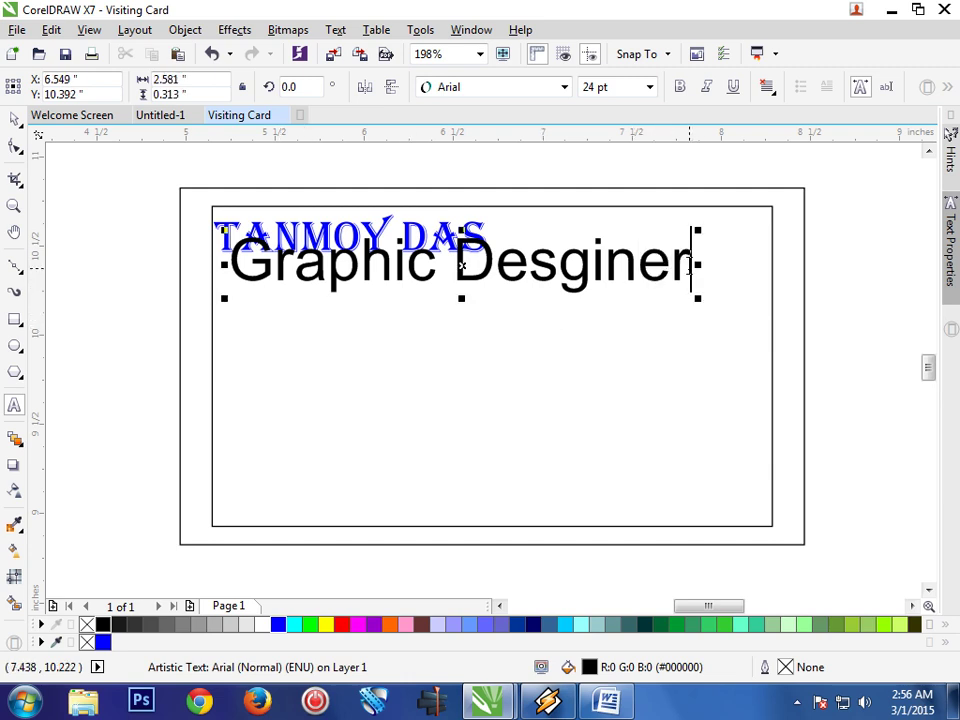
pyautogui.moveTo(688, 266); pyautogui.dragTo(244, 266)
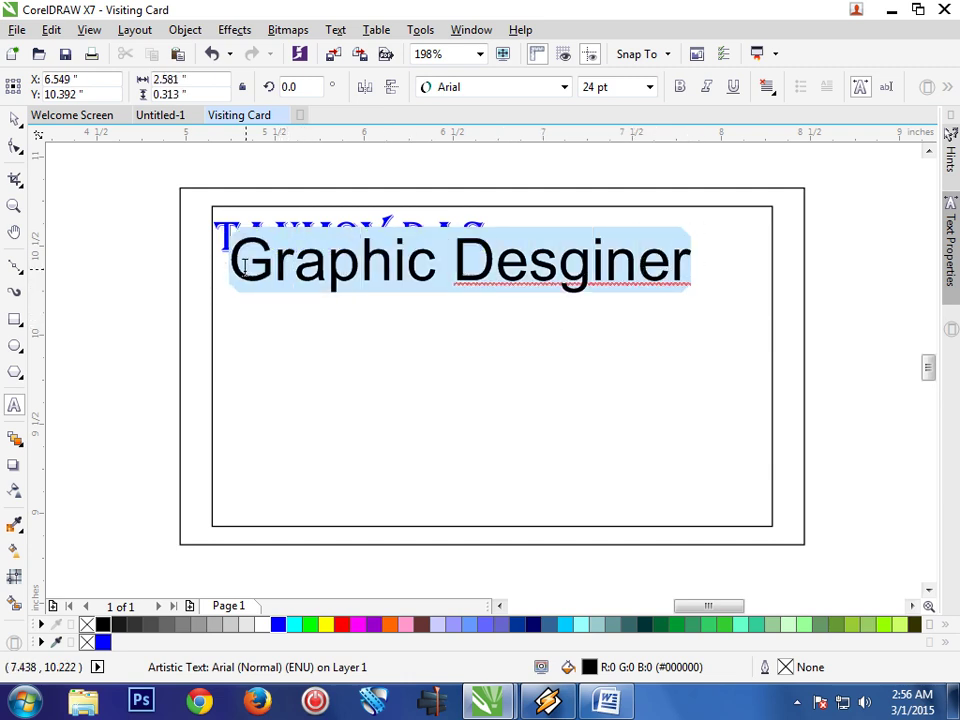
pyautogui.click(640, 90)
pyautogui.click(649, 88)
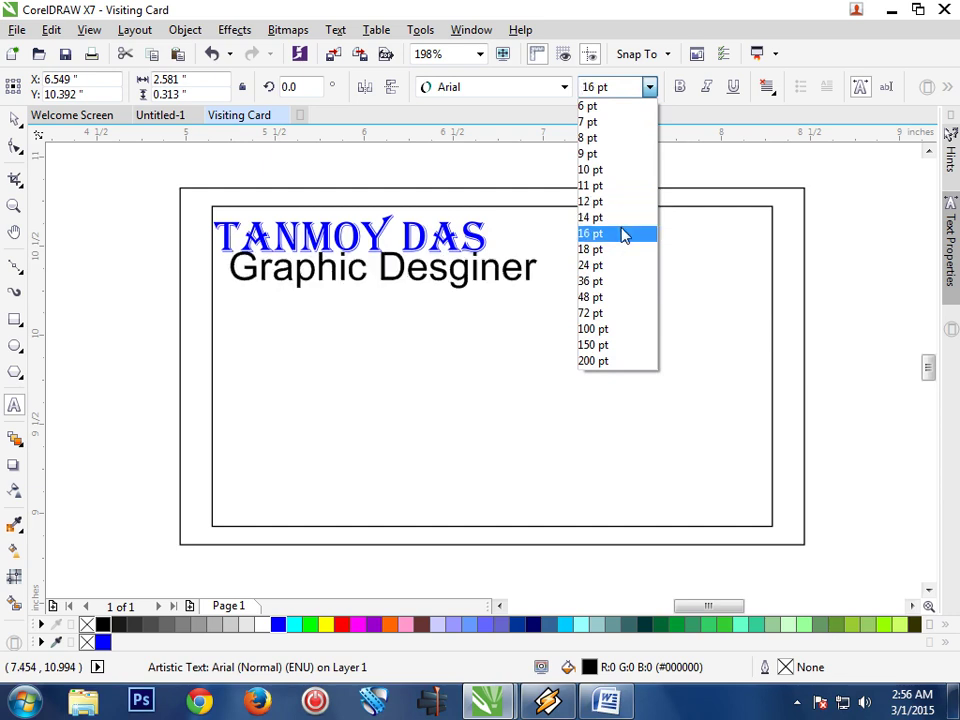
pyautogui.click(622, 234)
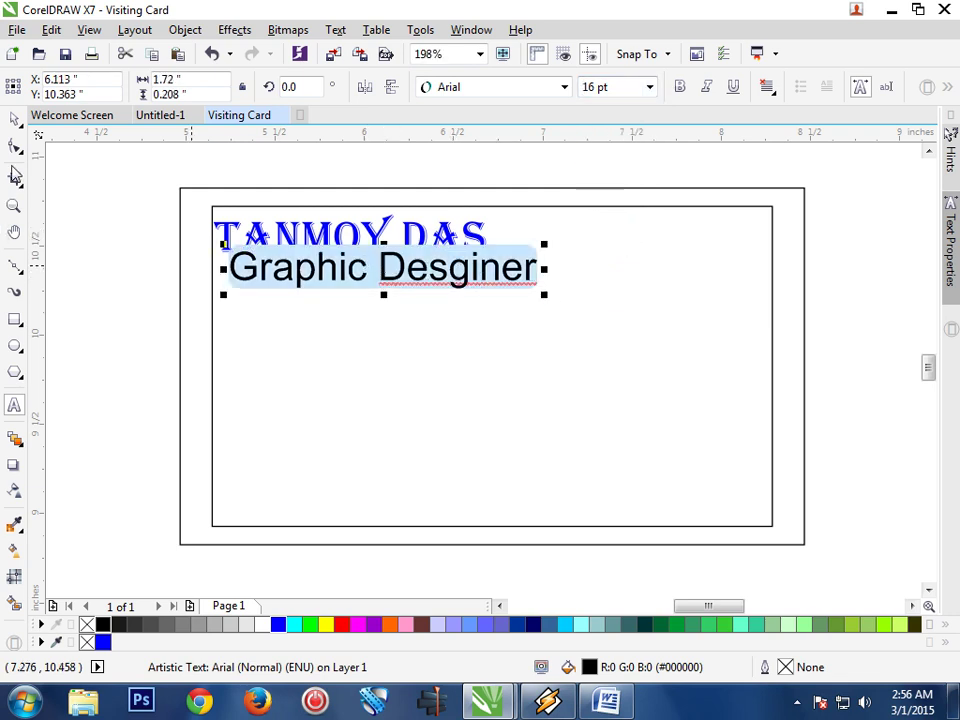
pyautogui.click(15, 119)
pyautogui.moveTo(384, 268); pyautogui.dragTo(368, 273)
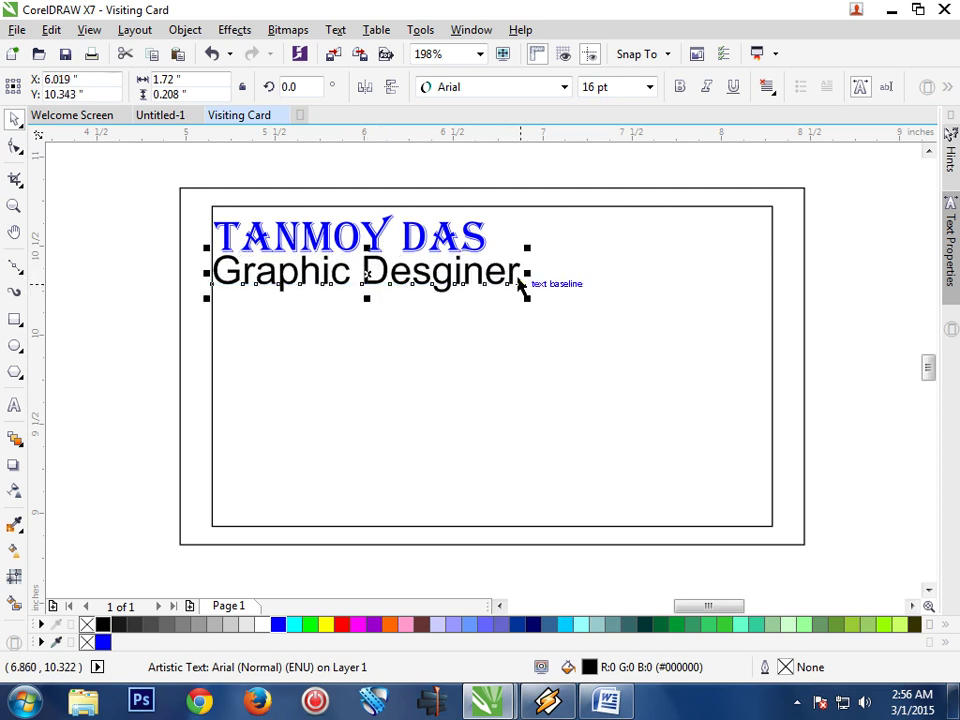
# Narrow the Graphic Desginer line slightly and reduce it to 14 pt
pyautogui.click(15, 407)
pyautogui.click(513, 262)
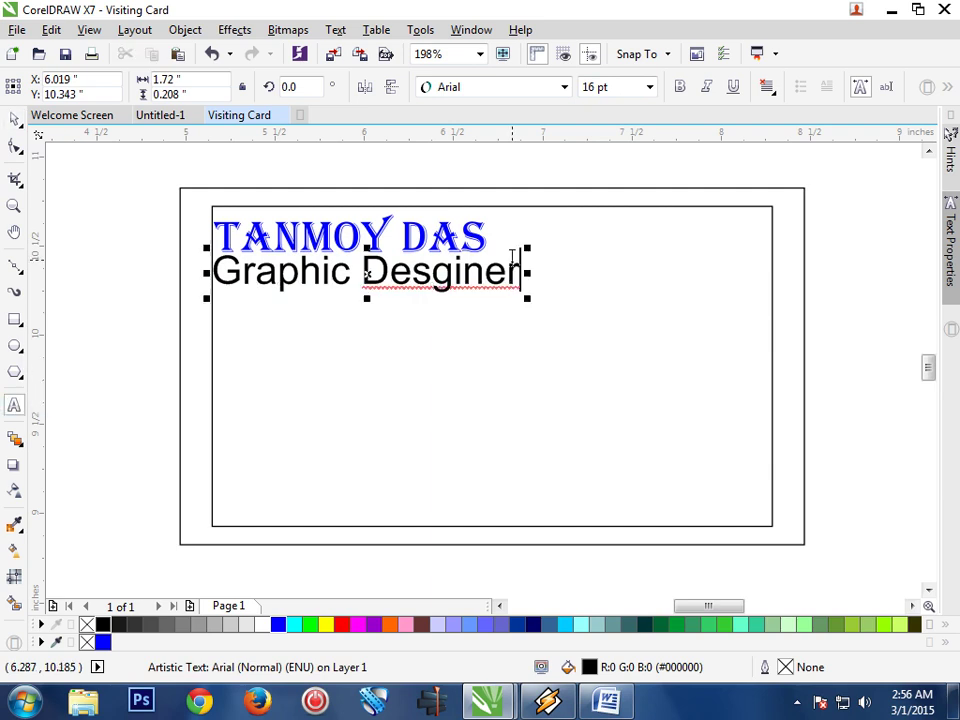
pyautogui.moveTo(522, 272); pyautogui.dragTo(218, 272)
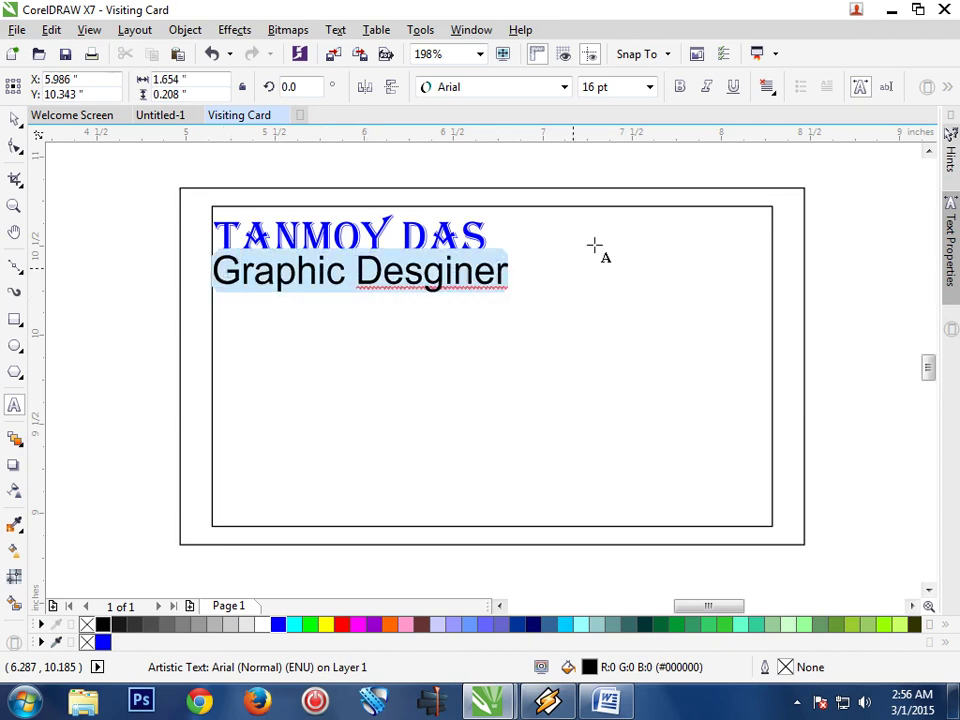
pyautogui.click(650, 88)
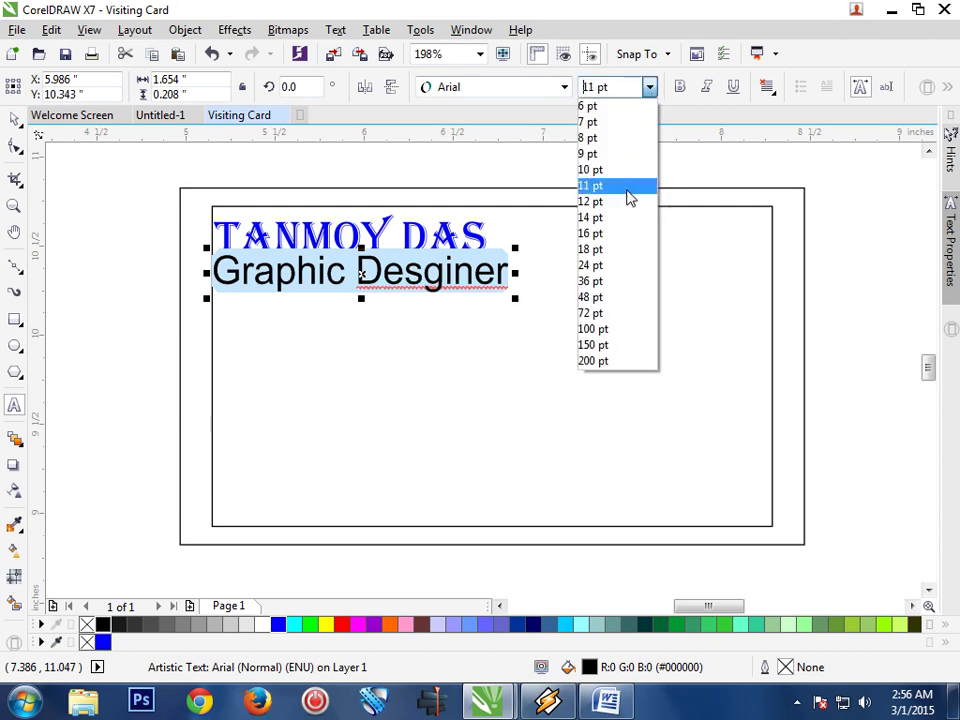
pyautogui.click(619, 216)
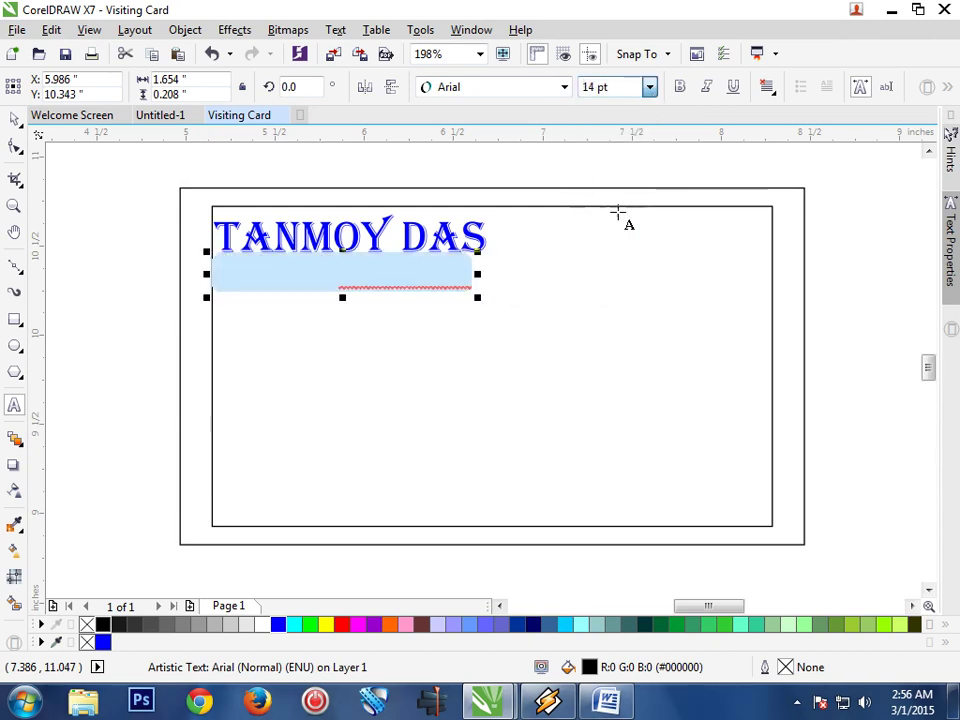
pyautogui.click(564, 87)
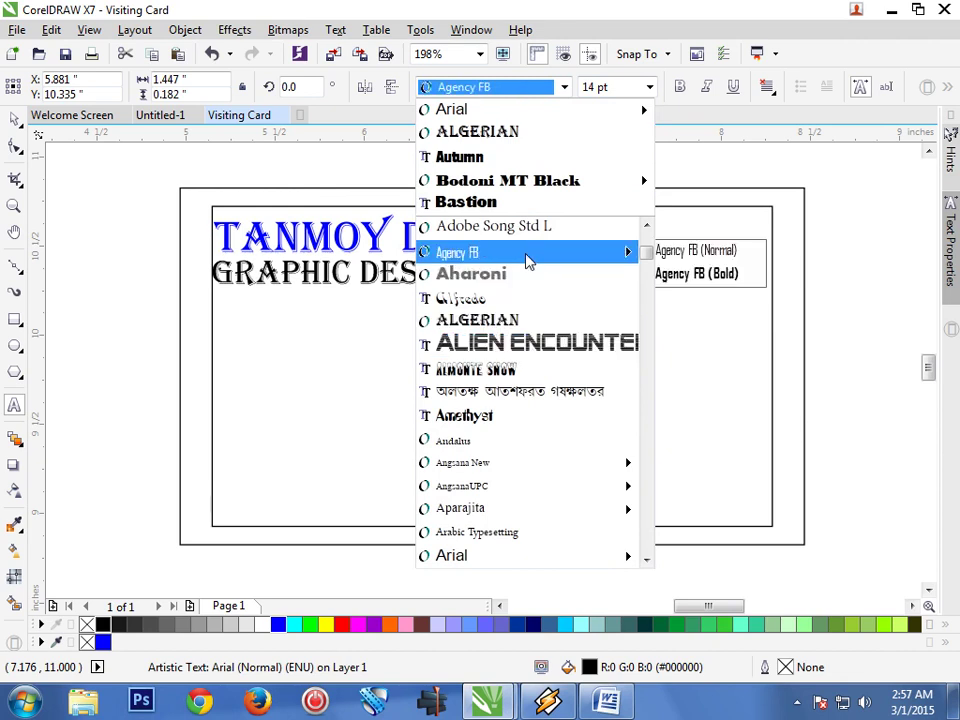
# Give the Graphic Desginer text the Bodoni MT Black font in red
pyautogui.moveTo(525, 194)
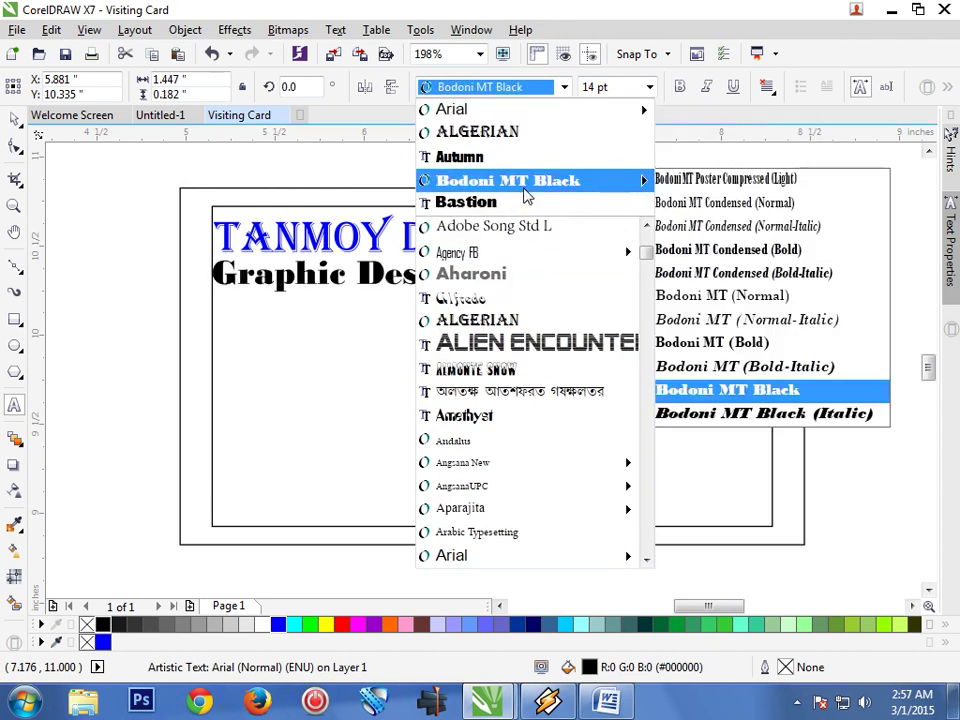
pyautogui.click(525, 190)
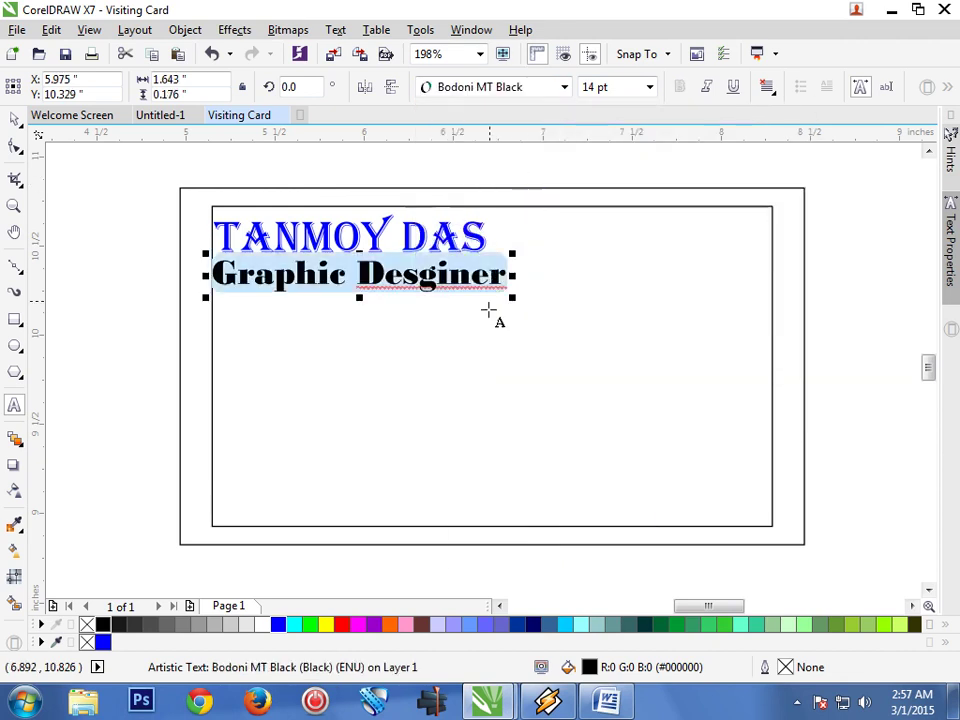
pyautogui.click(341, 625)
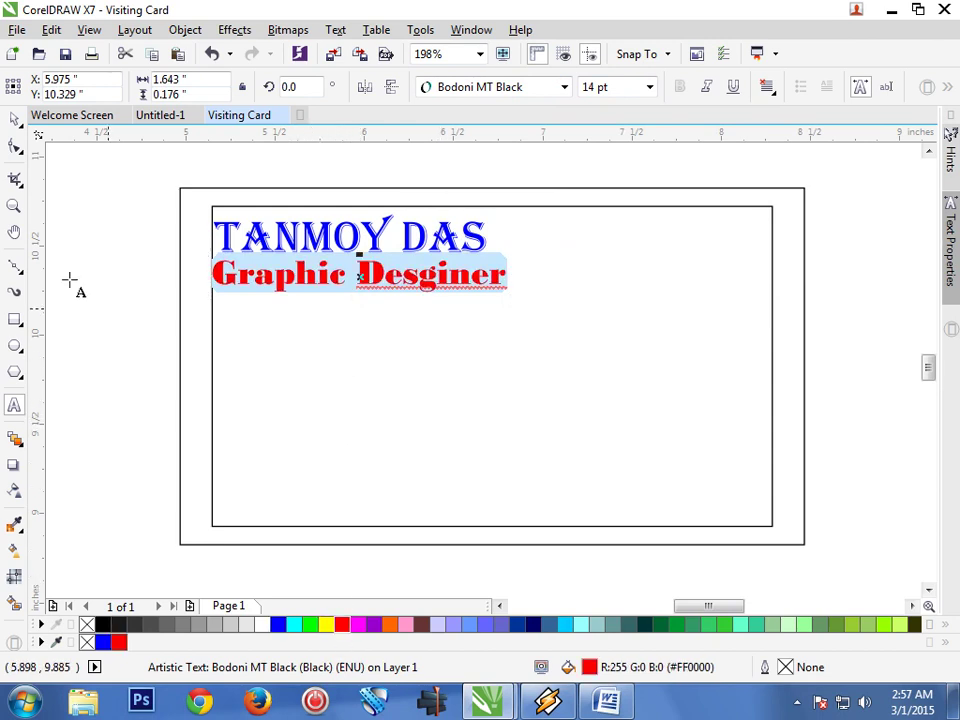
# Convert the Graphic Desginer title into curves
pyautogui.click(14, 119)
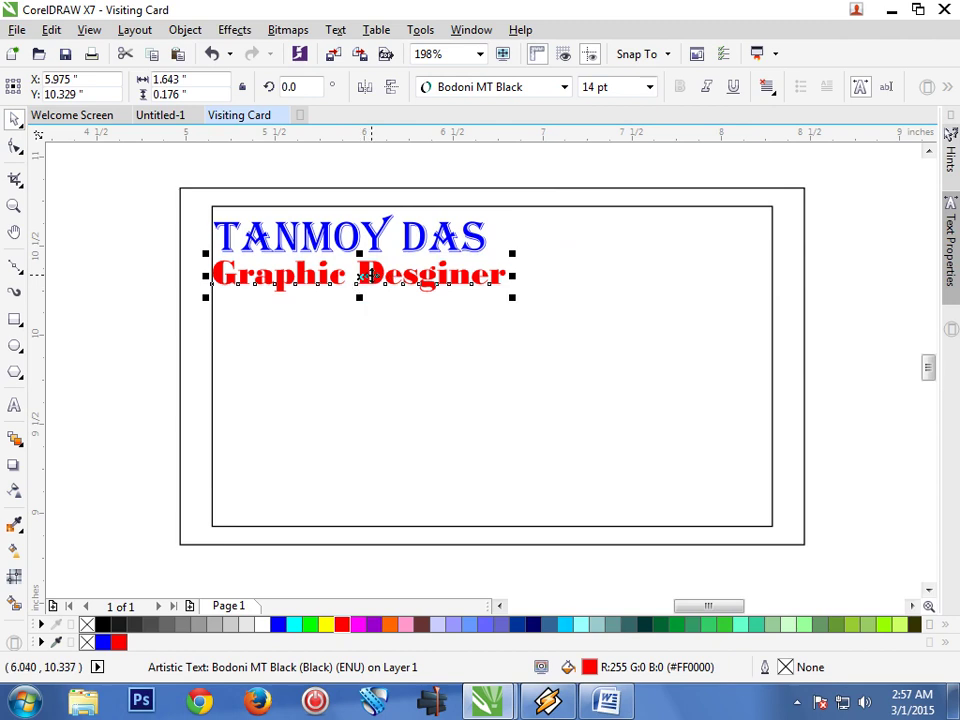
pyautogui.rightClick(369, 275)
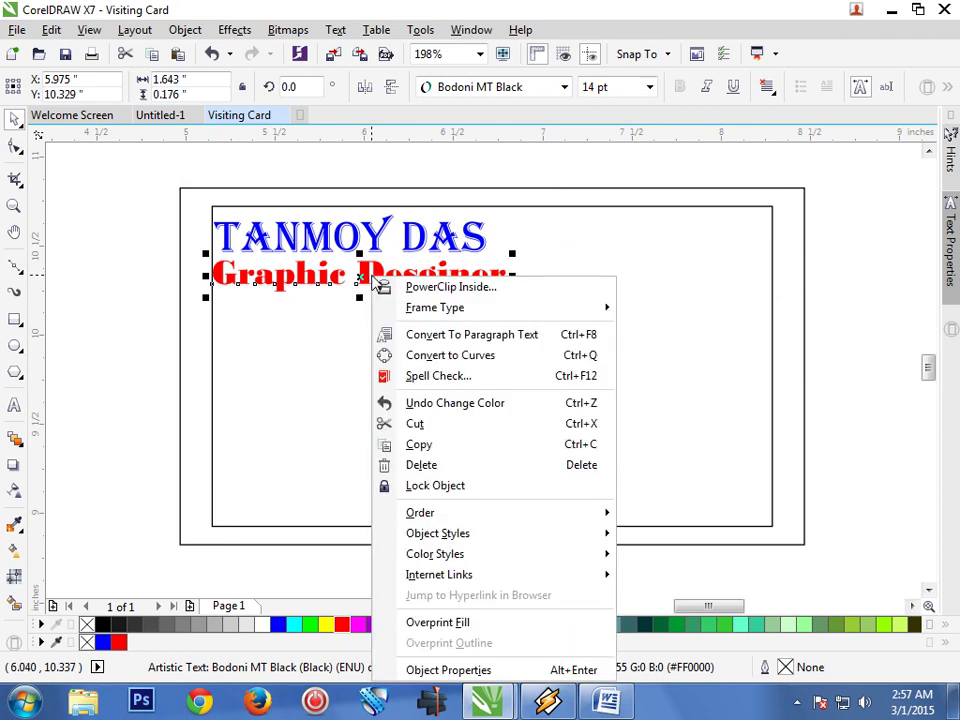
pyautogui.click(475, 357)
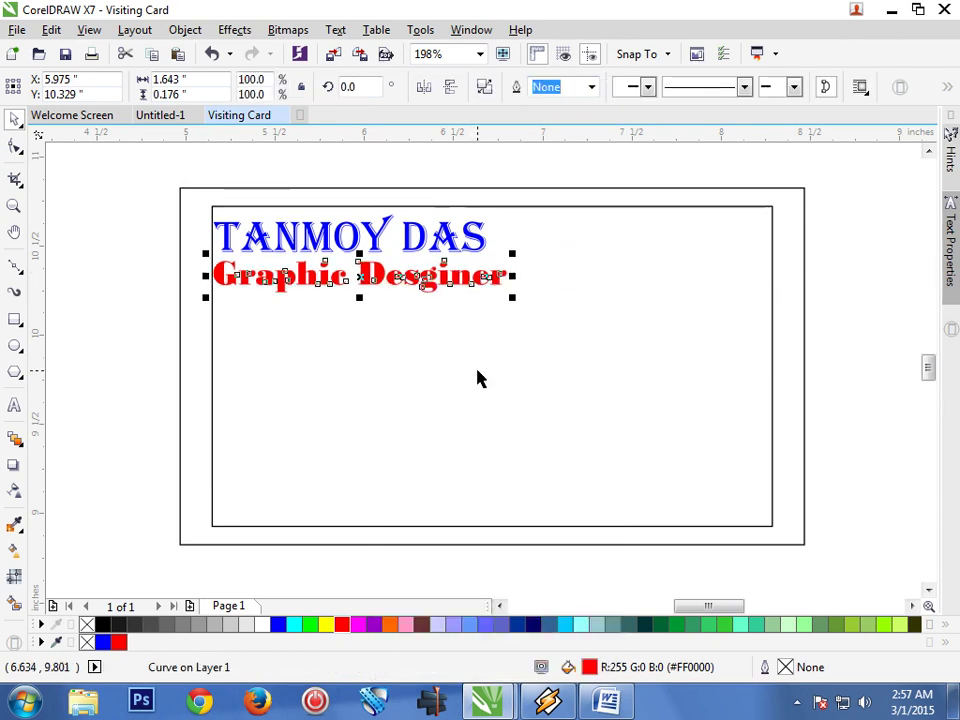
pyautogui.click(478, 371)
pyautogui.click(108, 440)
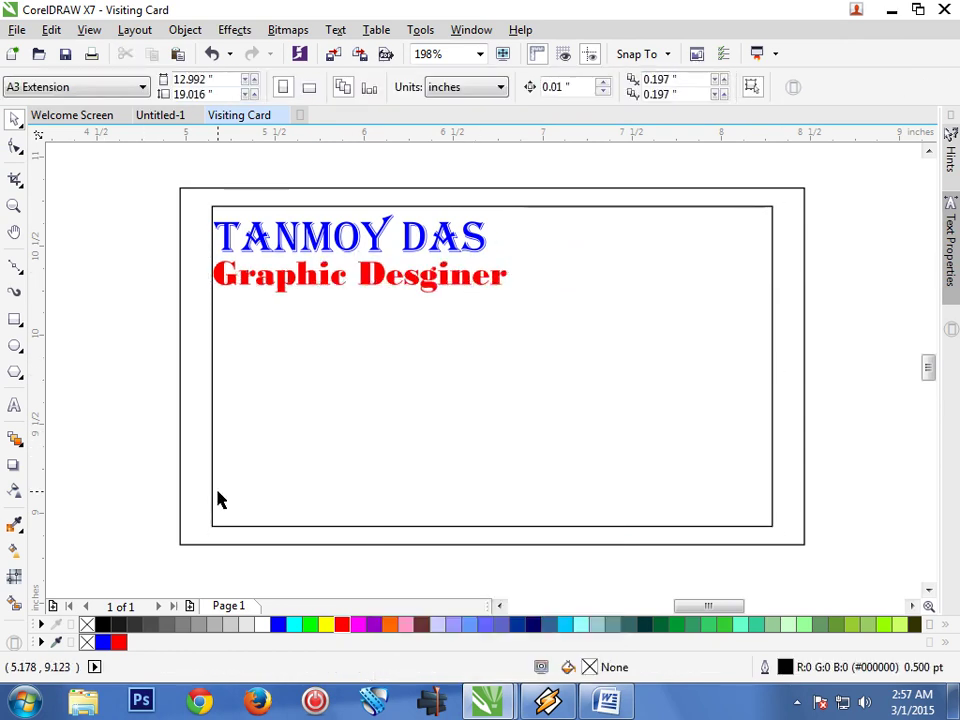
# Nudge the red title slightly right and up
pyautogui.click(310, 286)
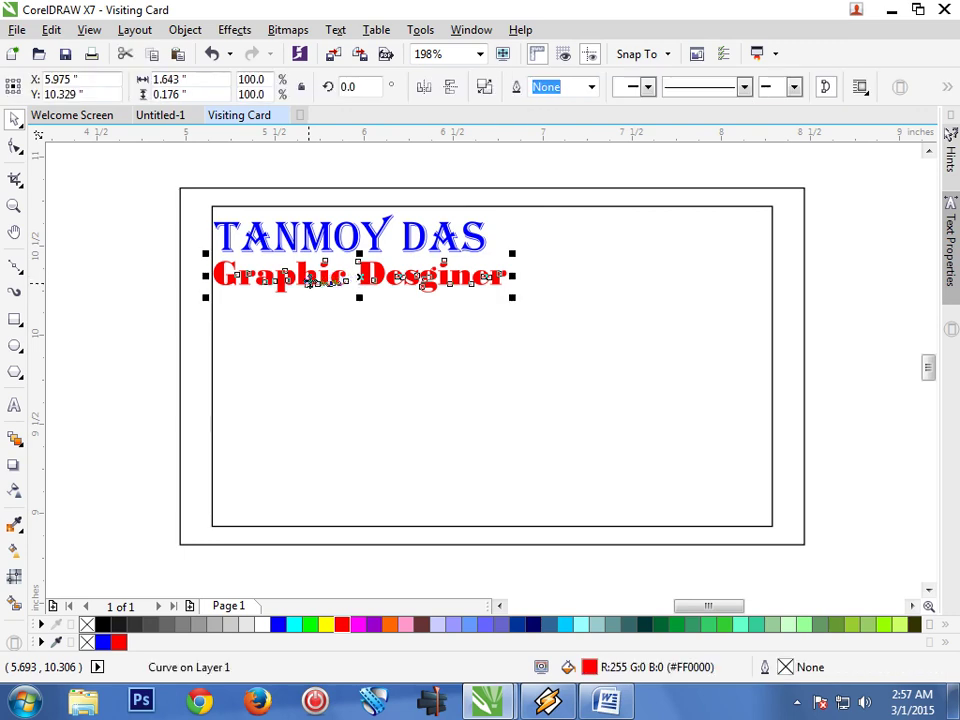
pyautogui.press('Right')
pyautogui.press('Right')
pyautogui.press('Up')
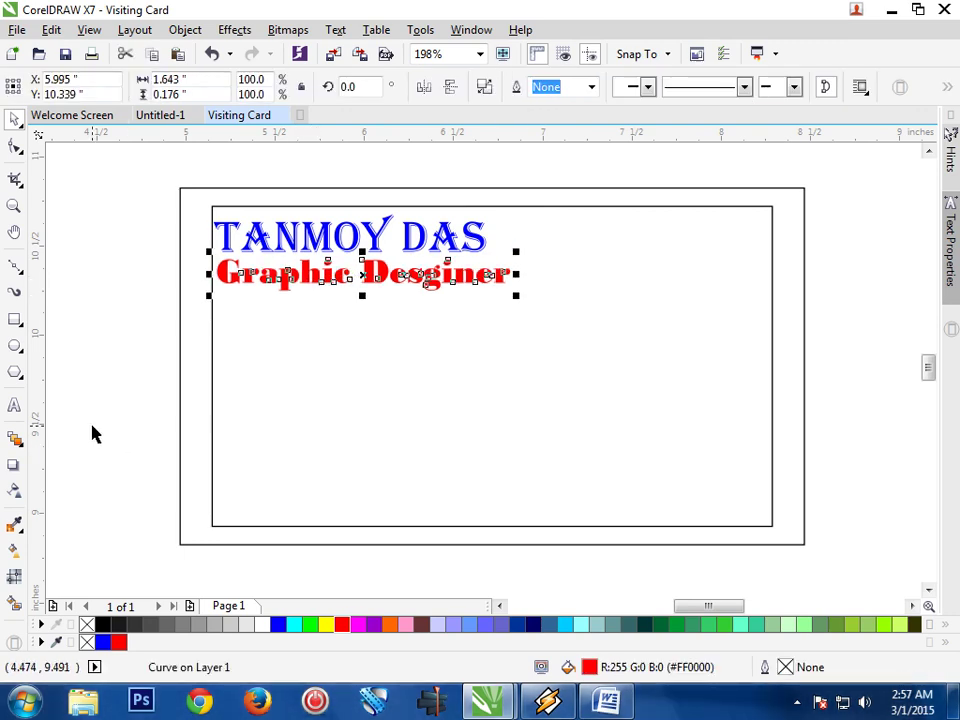
pyautogui.click(92, 434)
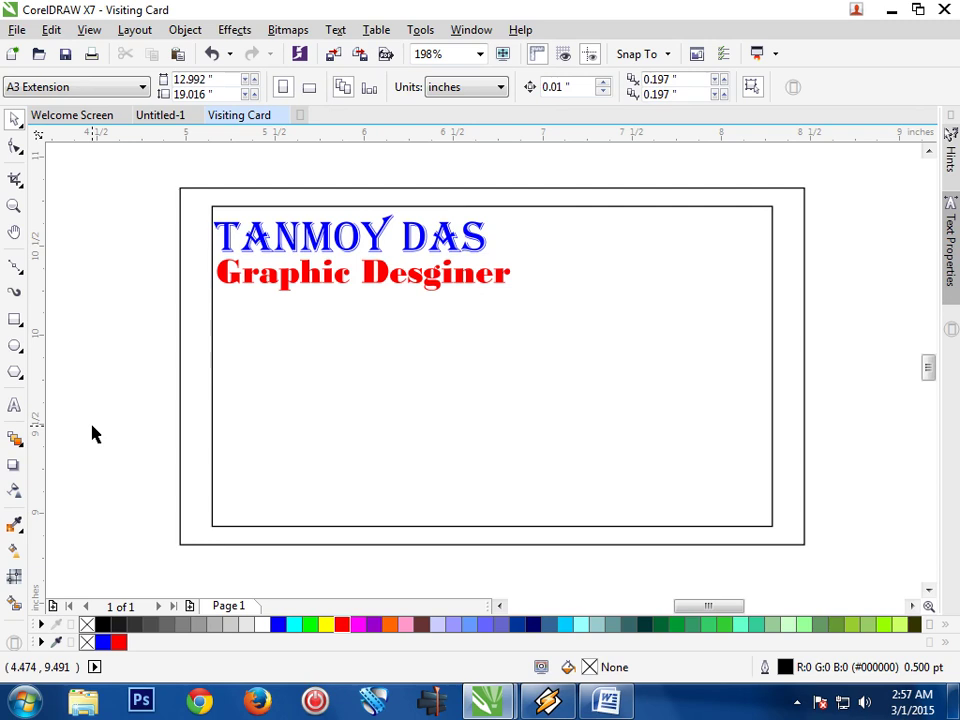
# Type the mobile number and e-mail contact line near the card's lower left
pyautogui.click(14, 410)
pyautogui.click(255, 468)
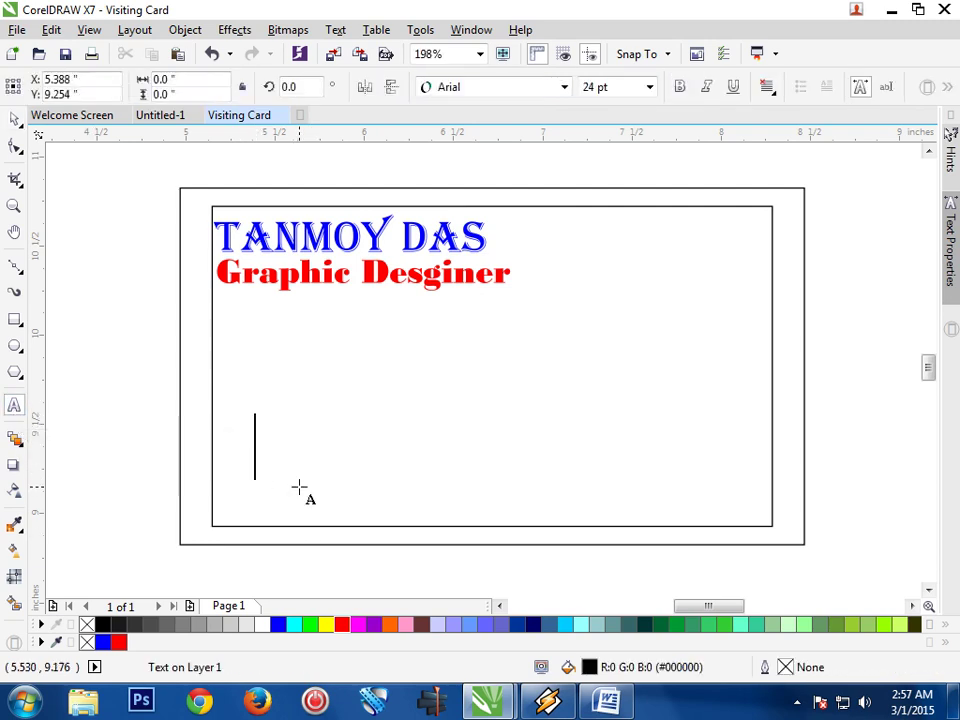
pyautogui.write('Mob')
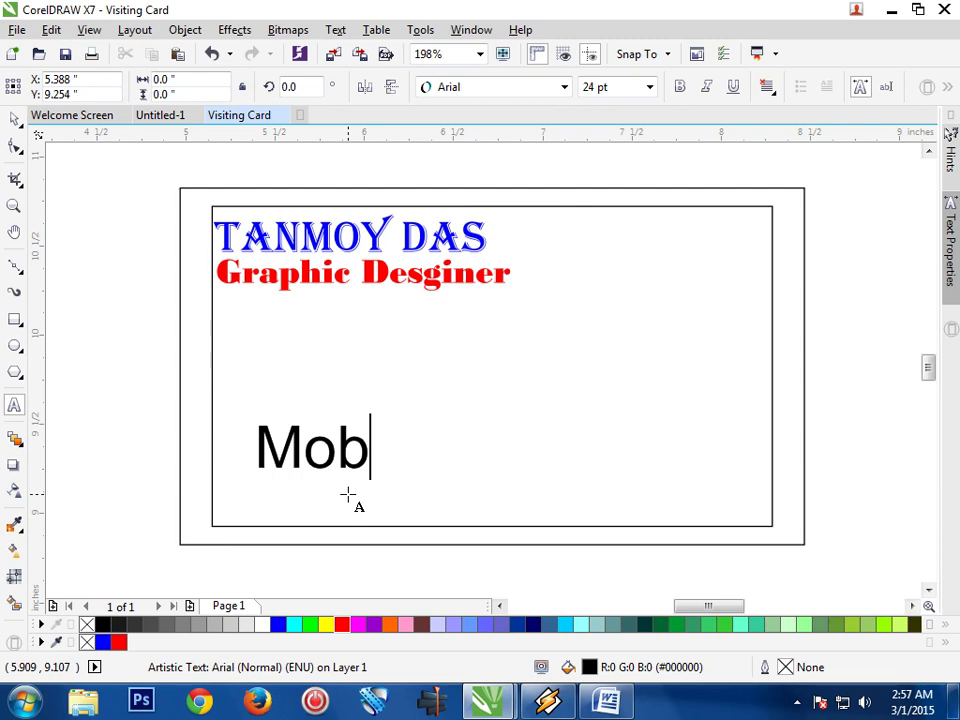
pyautogui.write(':00000000000 ')
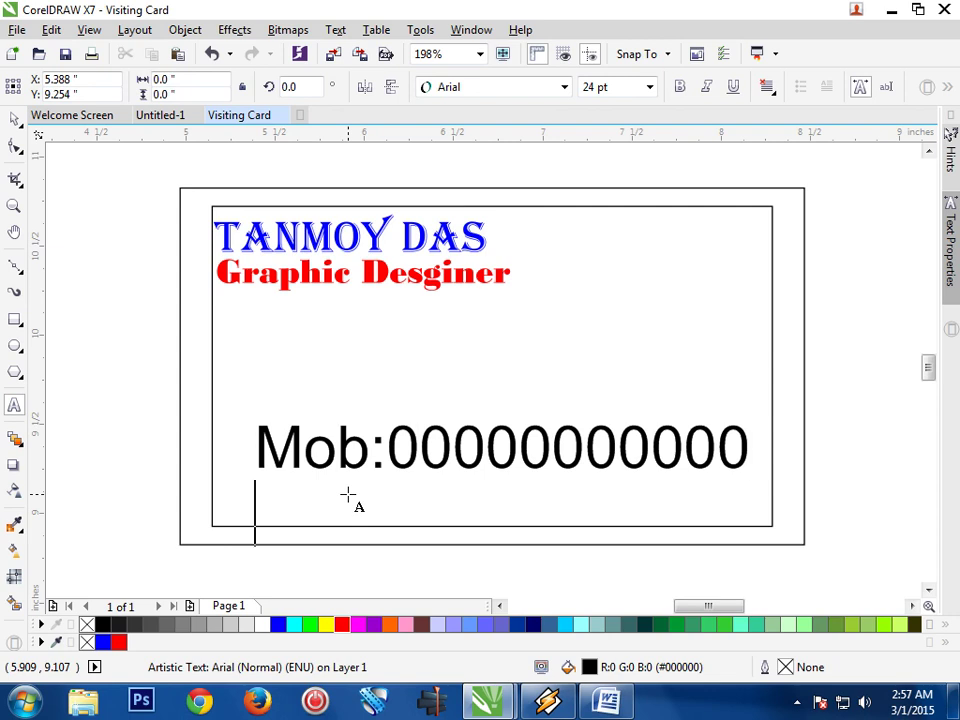
pyautogui.write('e-mail')
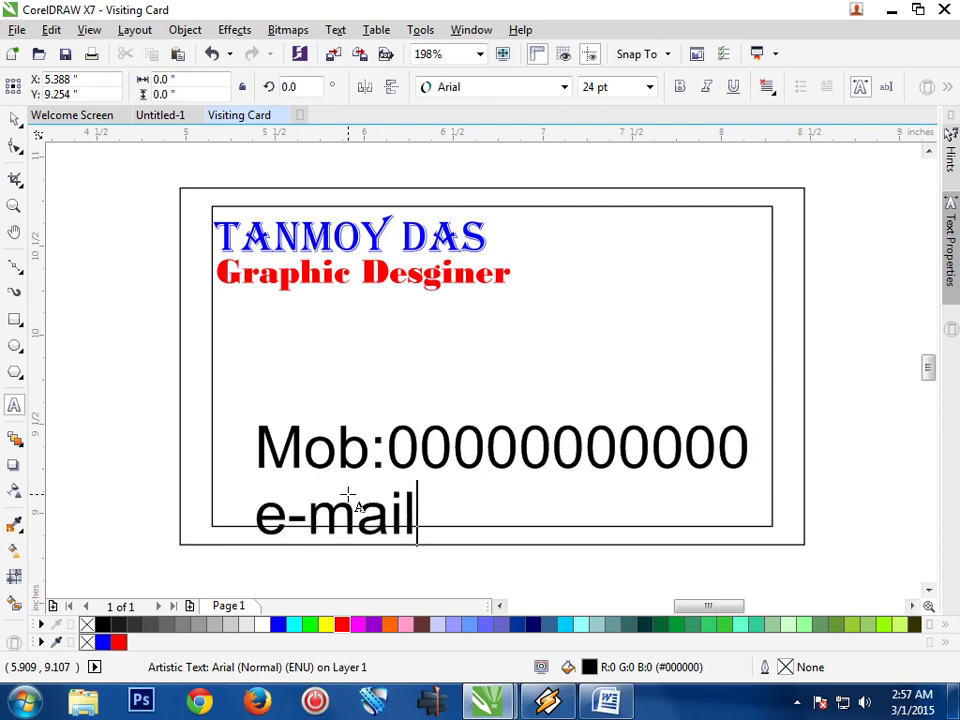
pyautogui.write(': xxxxxxxxx')
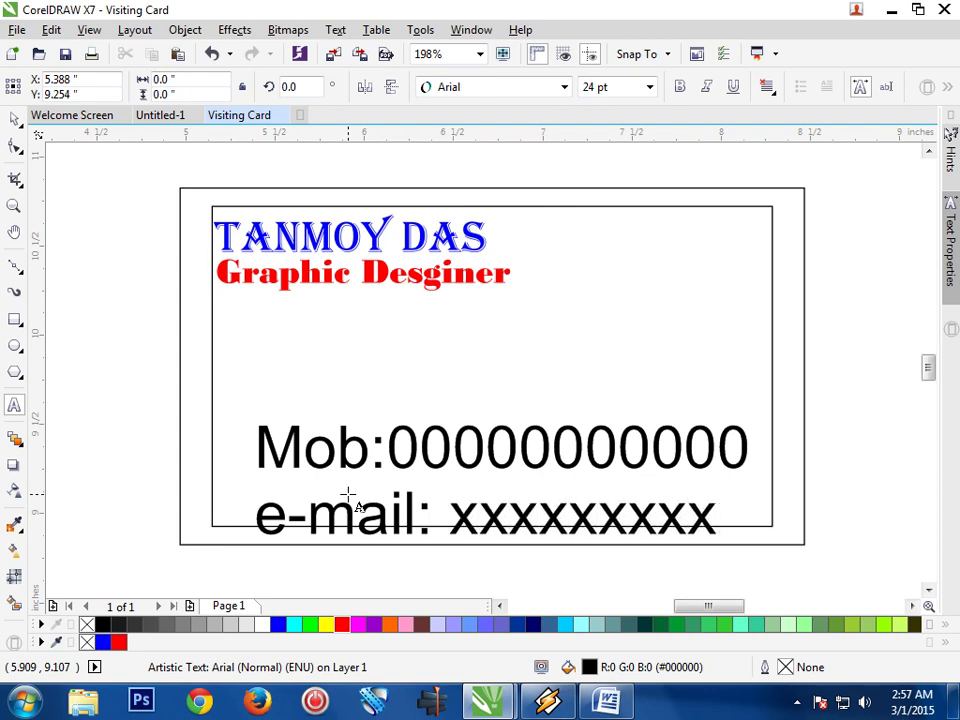
pyautogui.write('@')
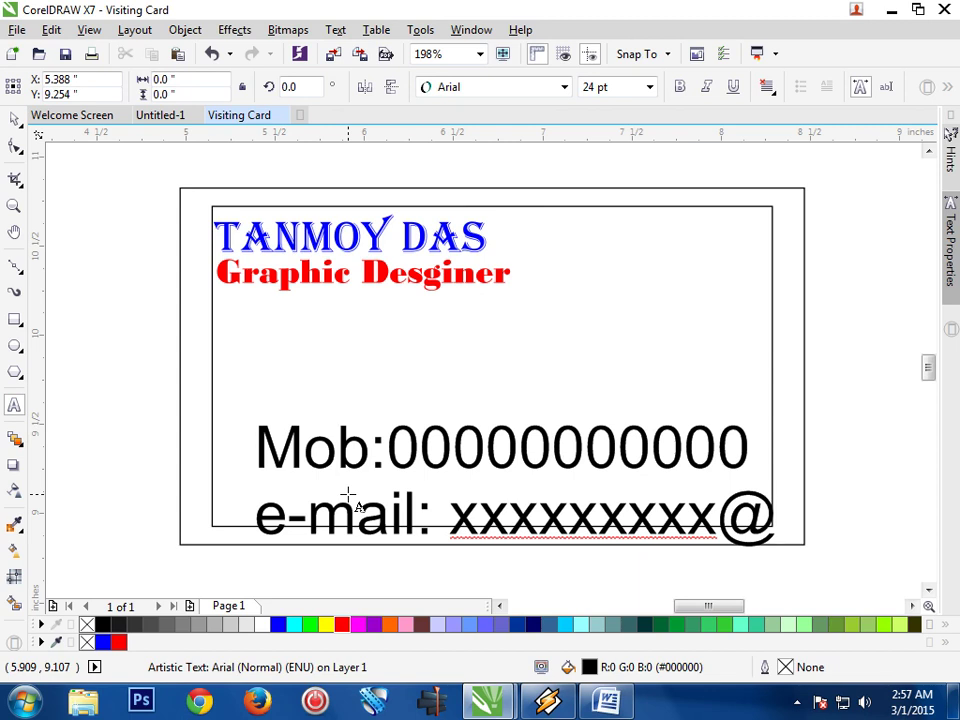
pyautogui.write('yyyy')
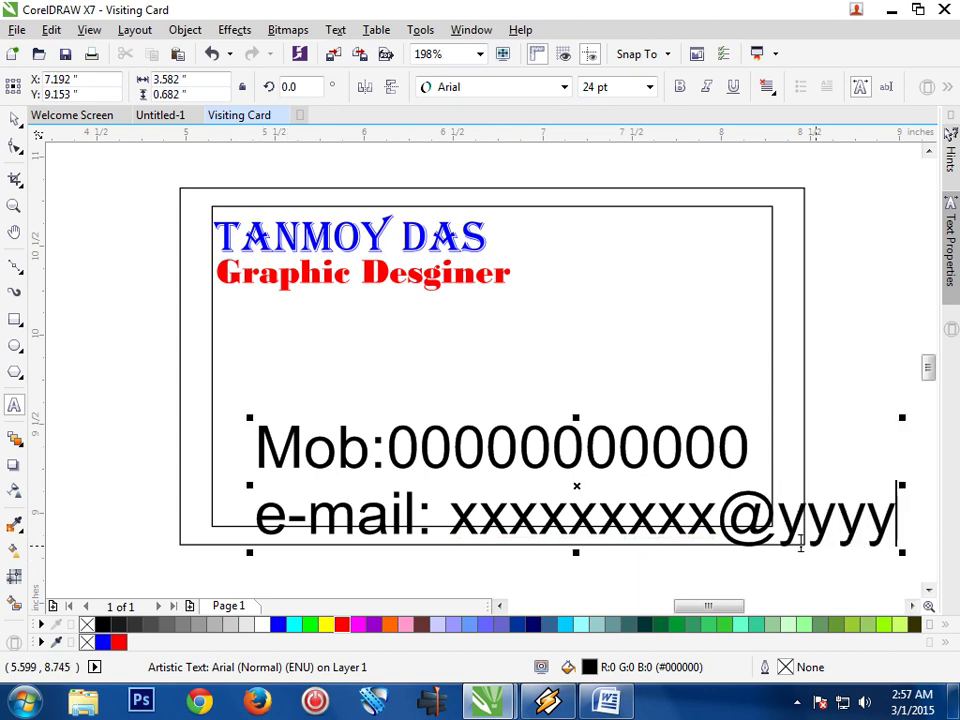
# Shrink the contact text to about 11.1 pt, widen it, and move it to the lower-left border
pyautogui.moveTo(902, 552); pyautogui.dragTo(732, 535)
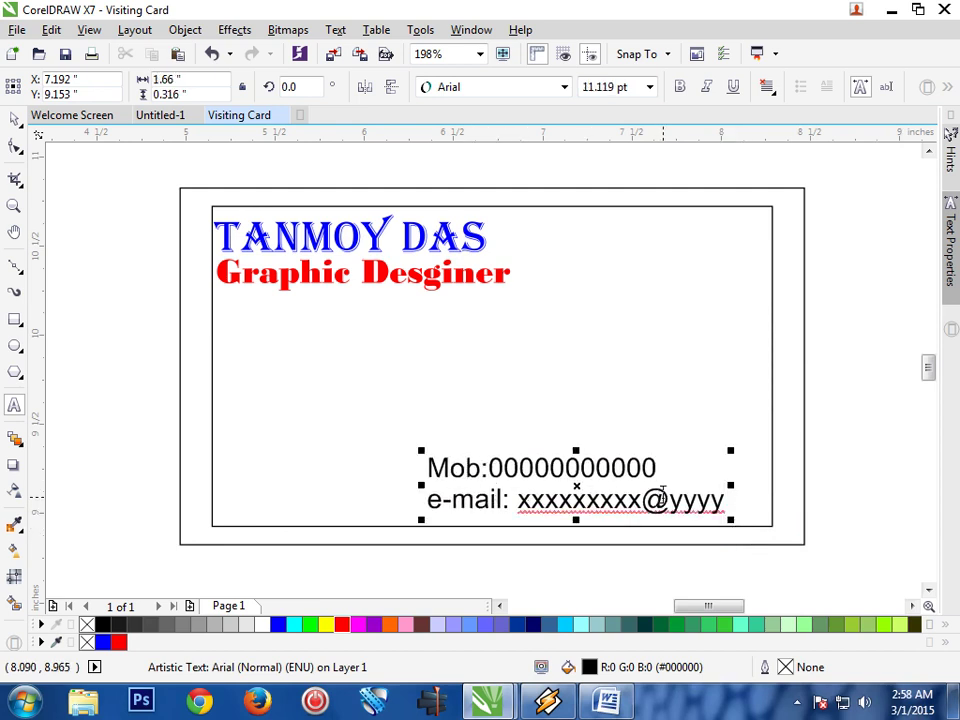
pyautogui.moveTo(731, 486); pyautogui.dragTo(829, 483)
pyautogui.click(14, 120)
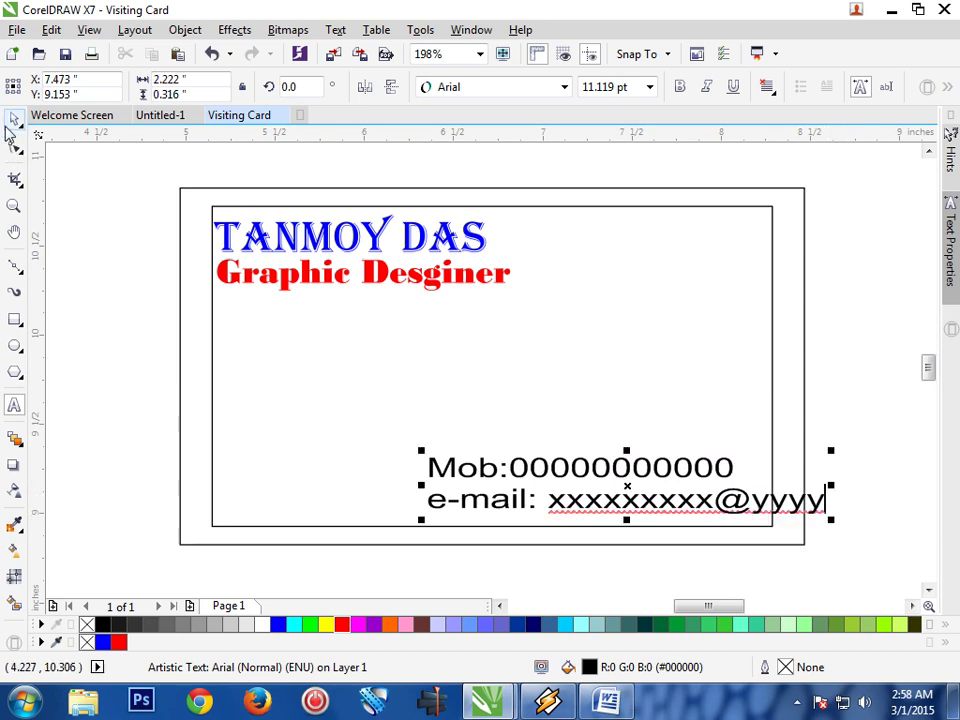
pyautogui.moveTo(628, 489); pyautogui.dragTo(412, 498)
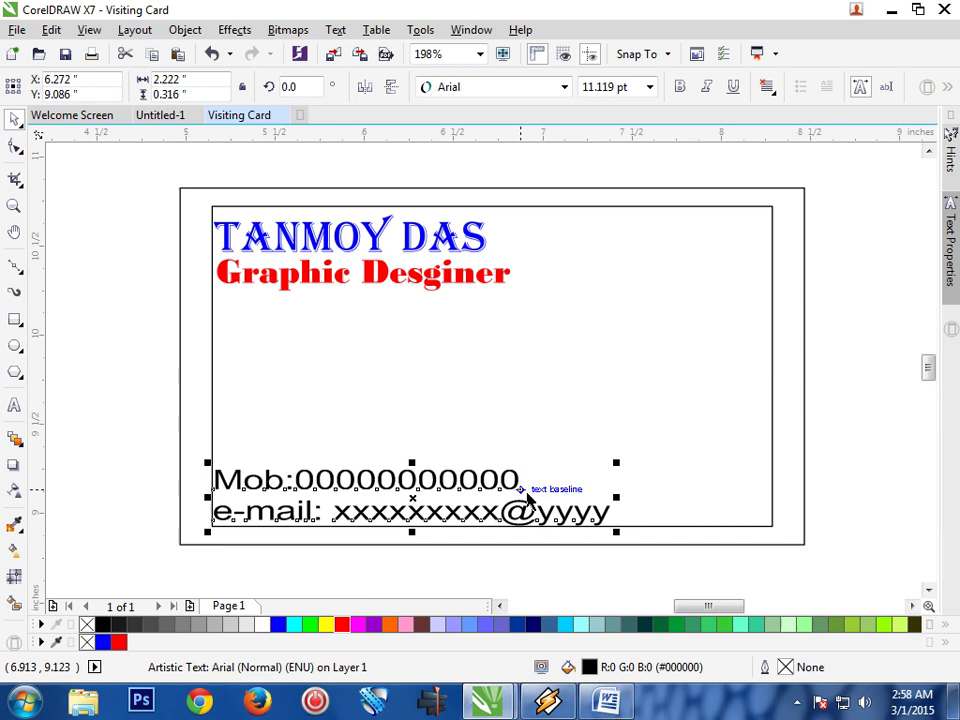
# Convert the mobile and e-mail contact text block to curves
pyautogui.rightClick(510, 503)
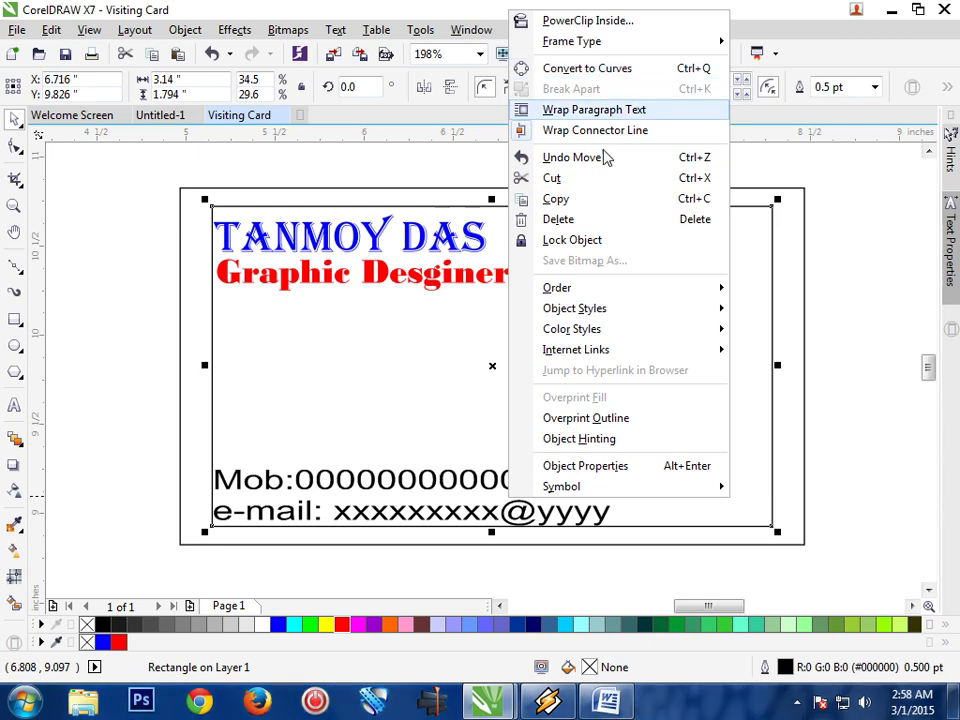
pyautogui.click(849, 422)
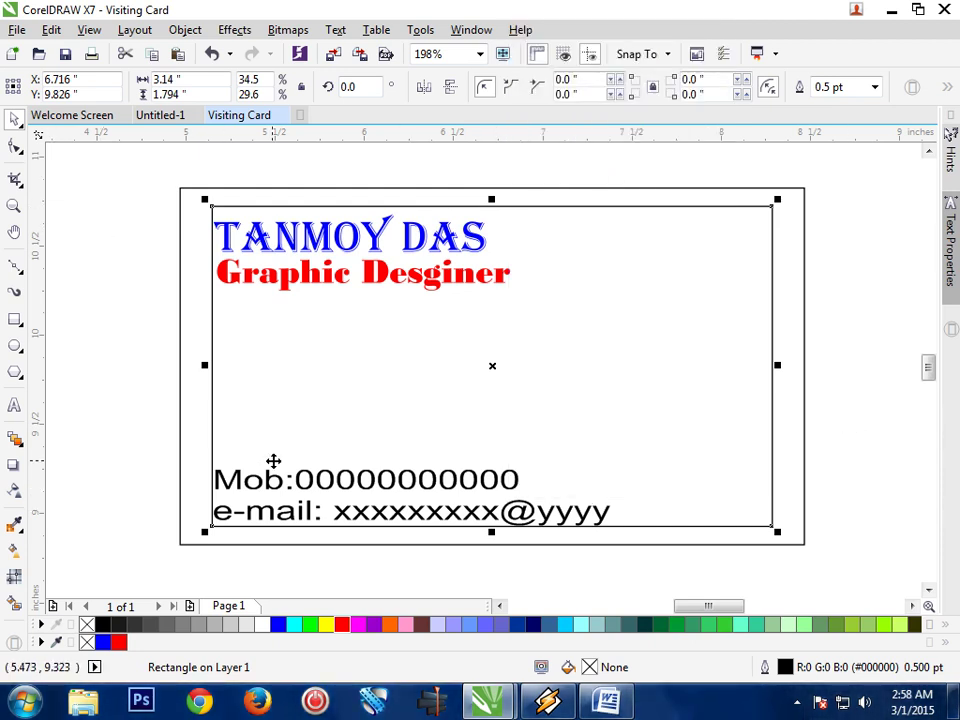
pyautogui.click(287, 520)
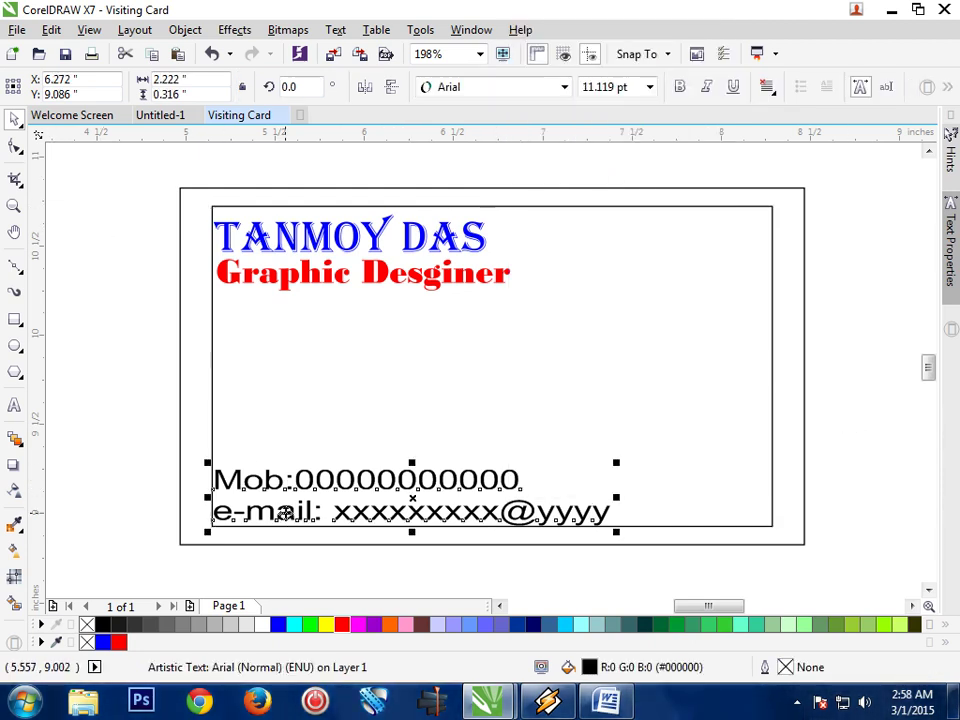
pyautogui.click(187, 31)
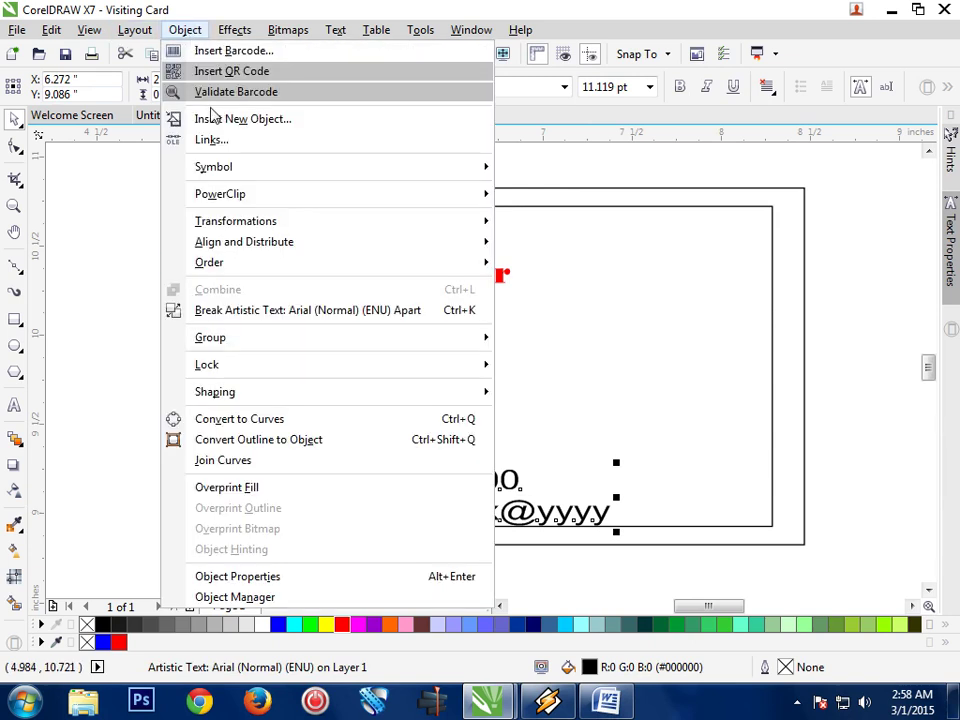
pyautogui.click(289, 419)
# Delete the inner border rectangle so only the card outline remains
pyautogui.click(289, 424)
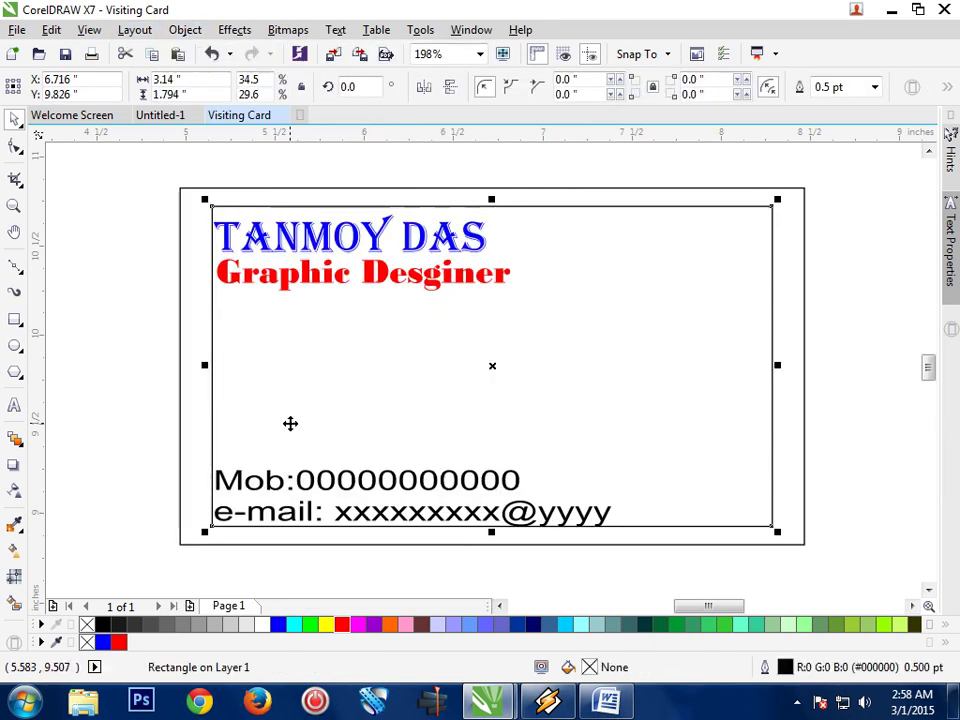
pyautogui.click(870, 468)
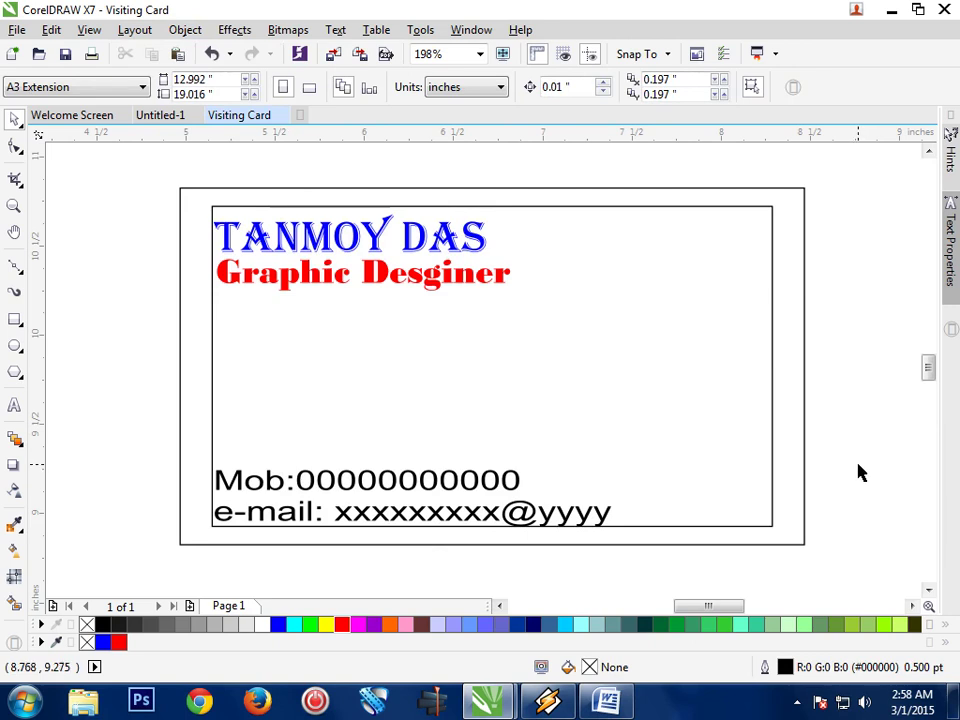
pyautogui.click(773, 520)
pyautogui.rightClick(773, 514)
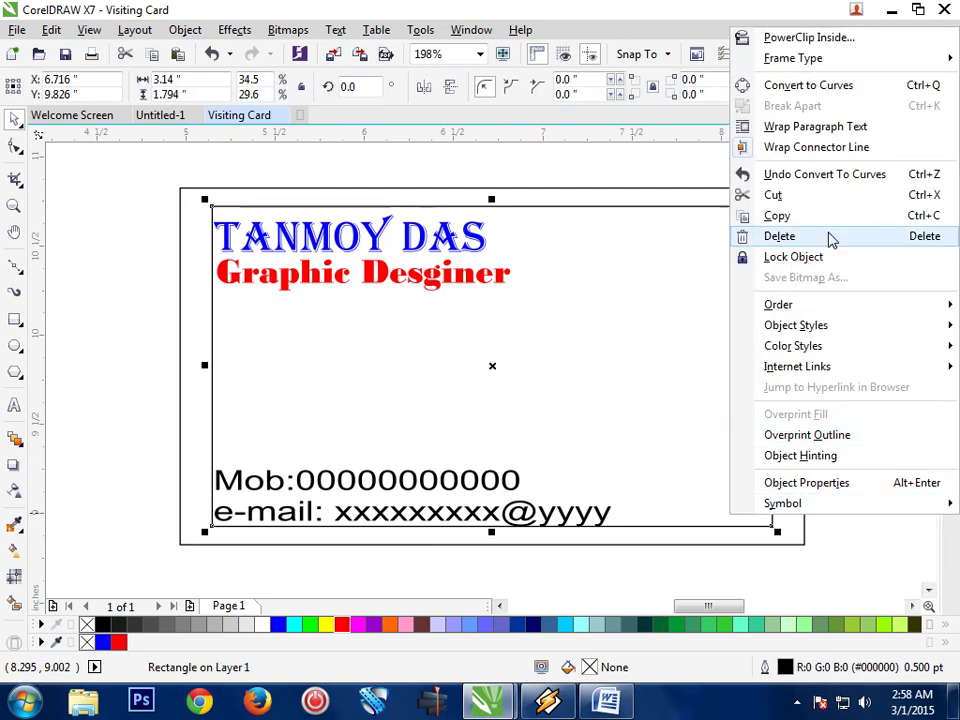
pyautogui.click(780, 236)
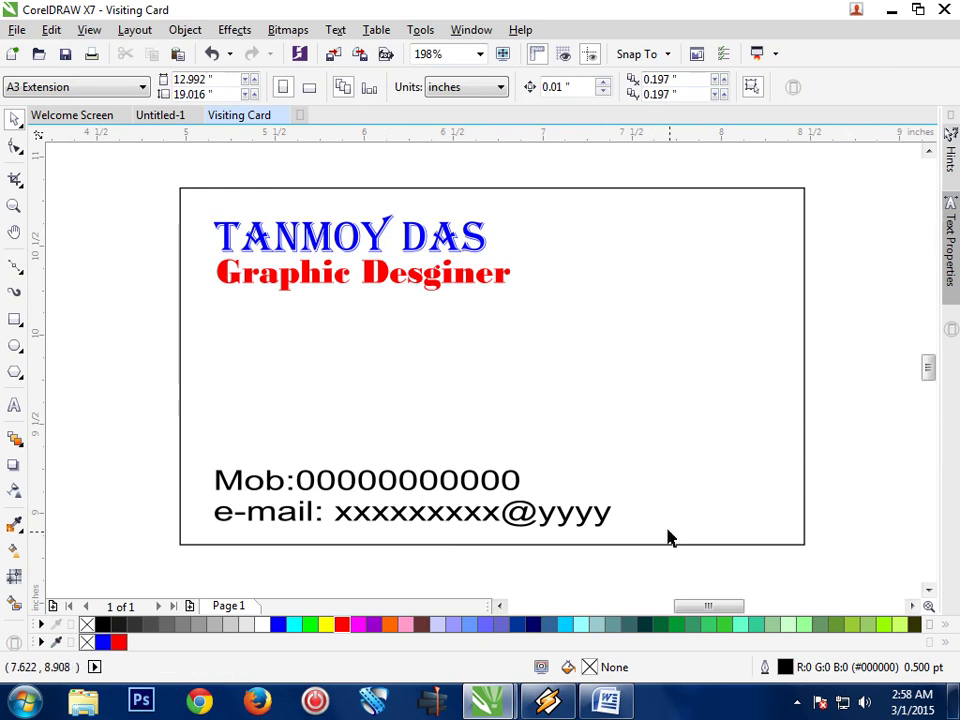
# Copy the 3.5 × 2 inch card outline rectangle and paste a duplicate in place
pyautogui.click(779, 545)
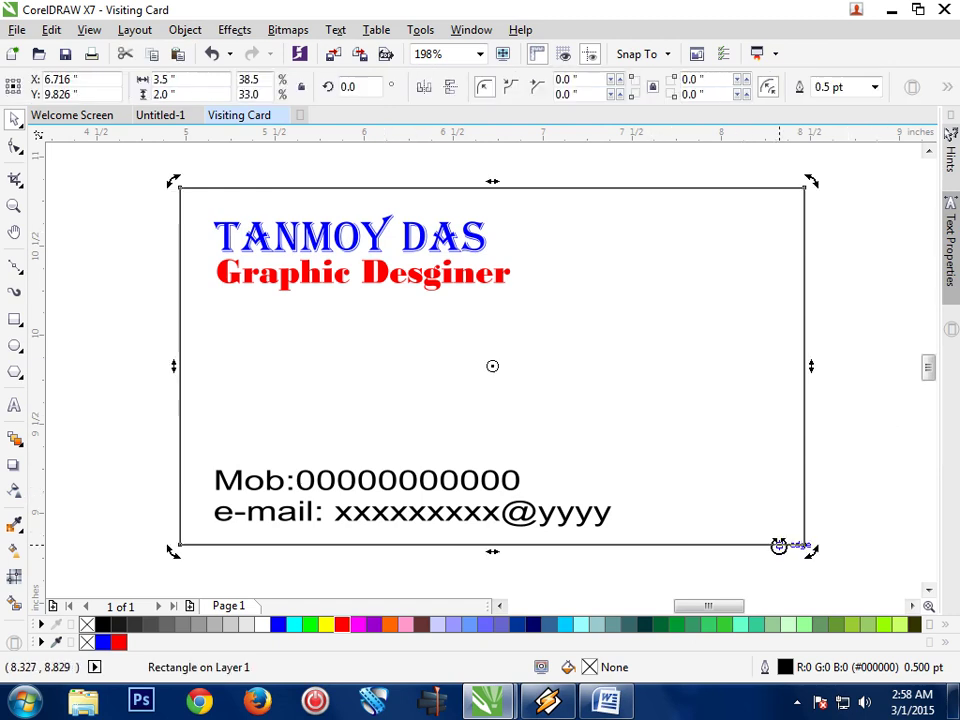
pyautogui.click(885, 512)
pyautogui.click(791, 550)
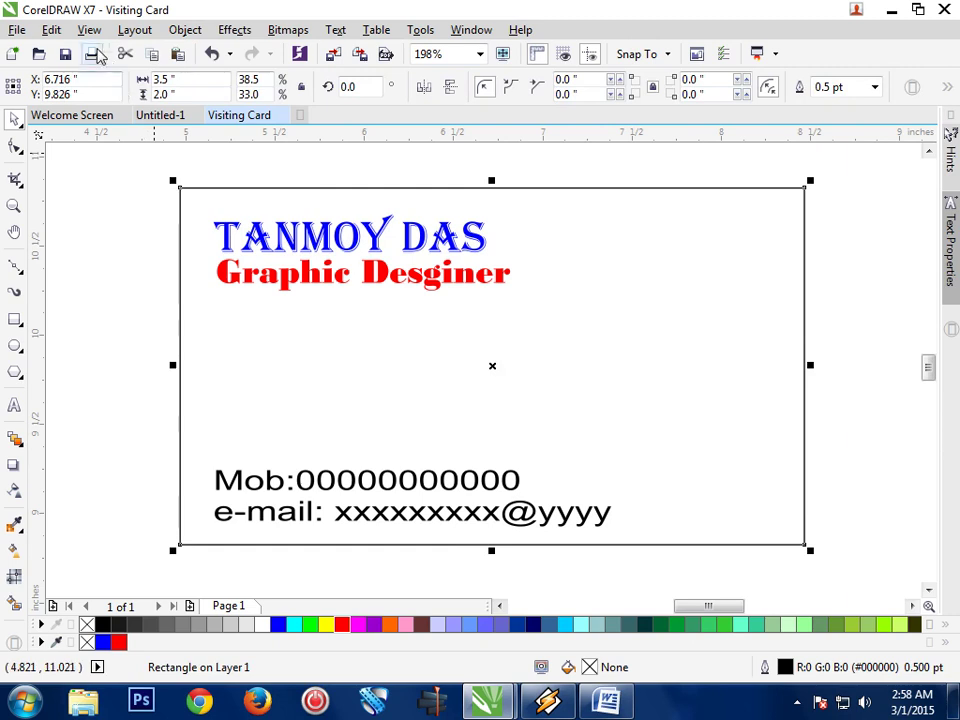
pyautogui.click(51, 29)
pyautogui.click(86, 160)
pyautogui.click(47, 30)
pyautogui.click(80, 181)
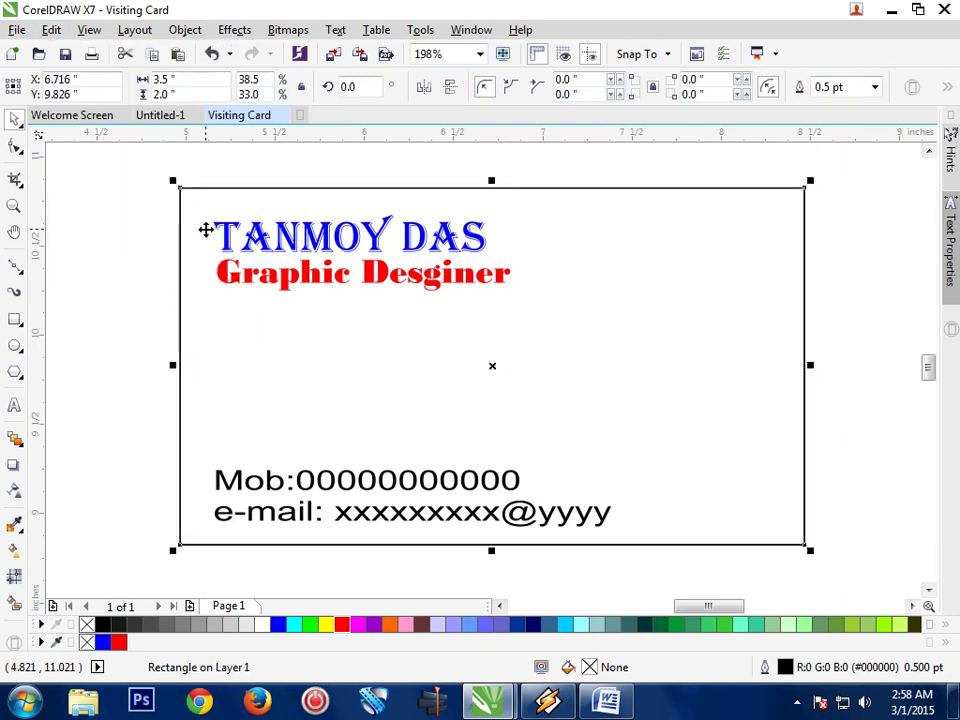
pyautogui.click(840, 339)
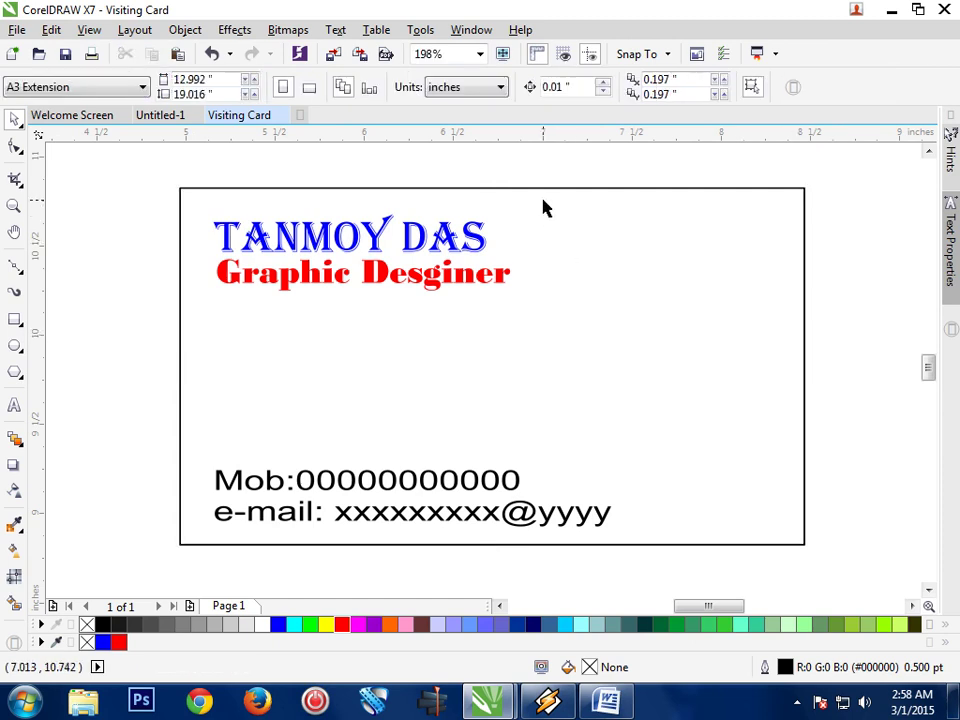
# Drag the copy's top edge down into a 3.5 × 0.749 inch band behind the contact lines
pyautogui.click(507, 188)
pyautogui.moveTo(491, 182); pyautogui.dragTo(489, 261)
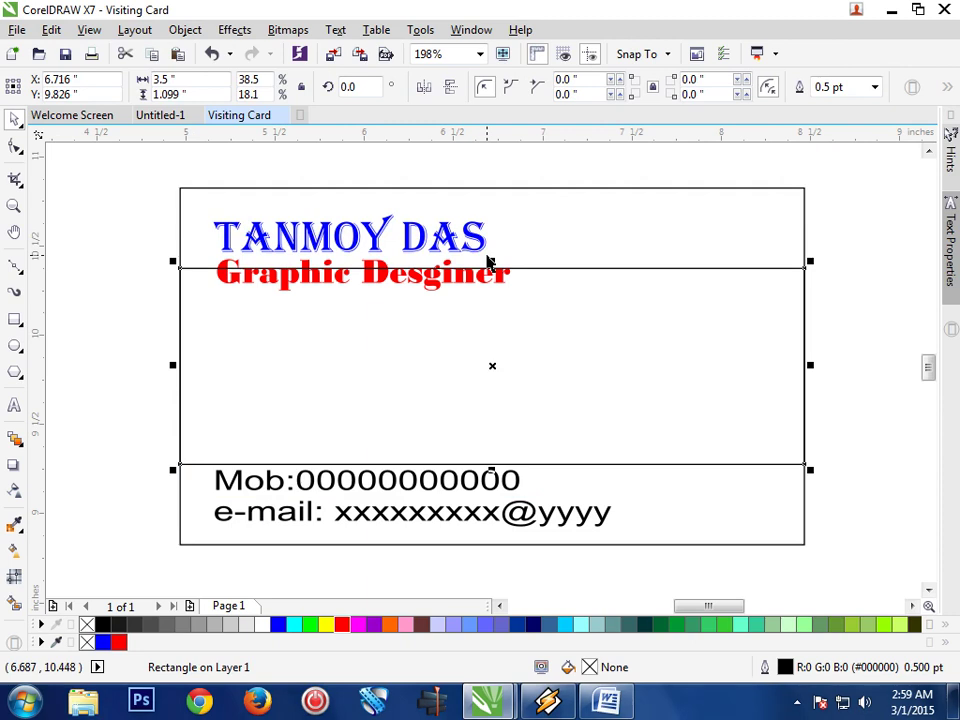
pyautogui.hotkey('ctrl', 'z')
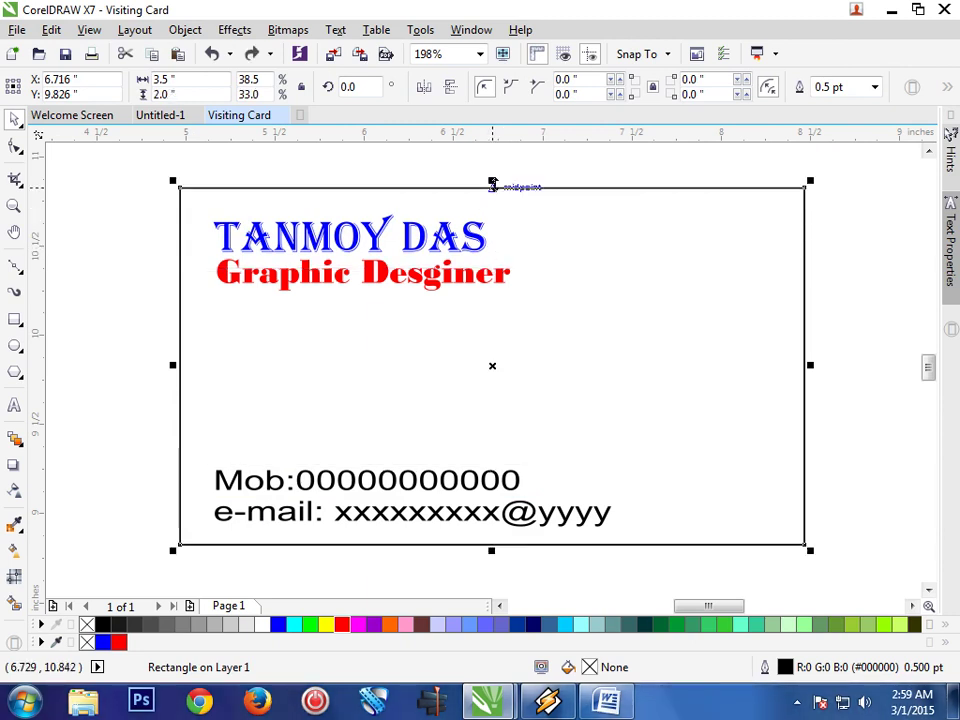
pyautogui.moveTo(492, 182); pyautogui.dragTo(490, 404)
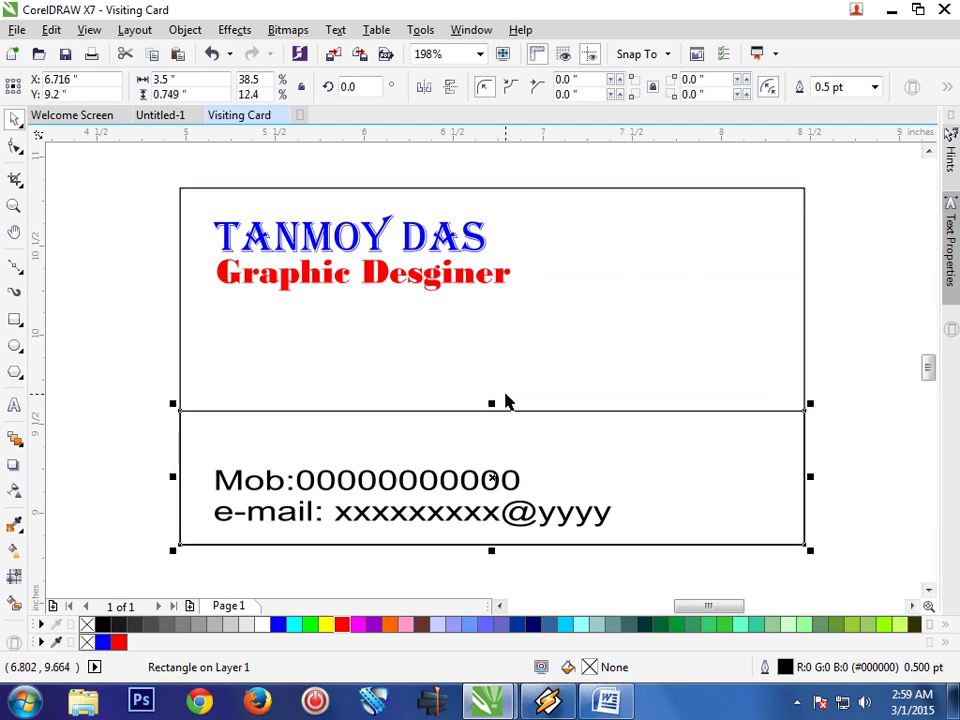
pyautogui.click(844, 326)
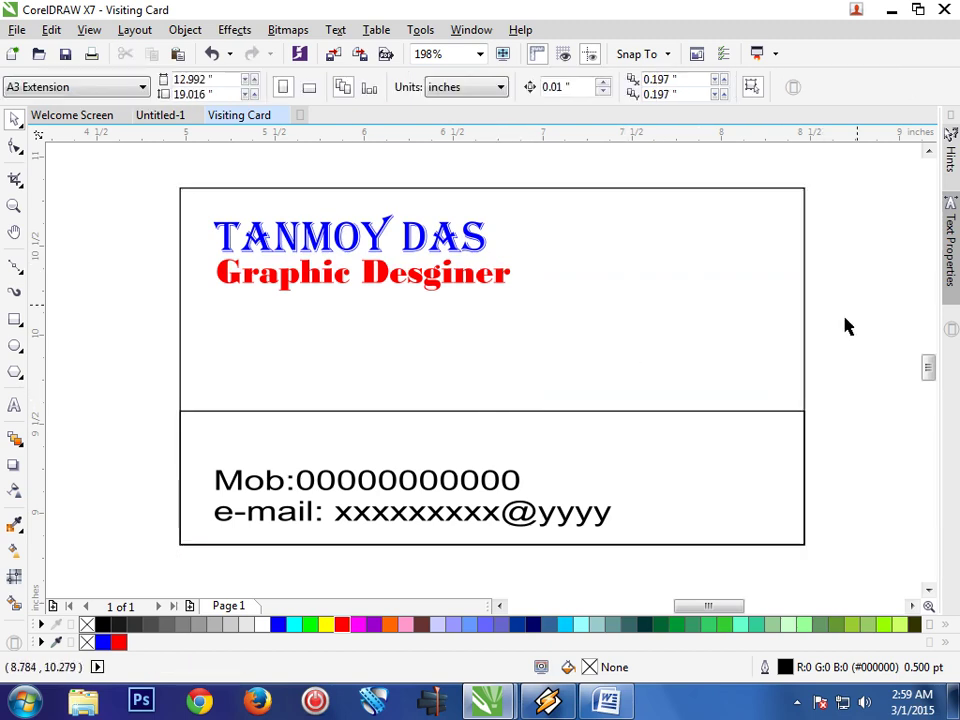
pyautogui.click(621, 294)
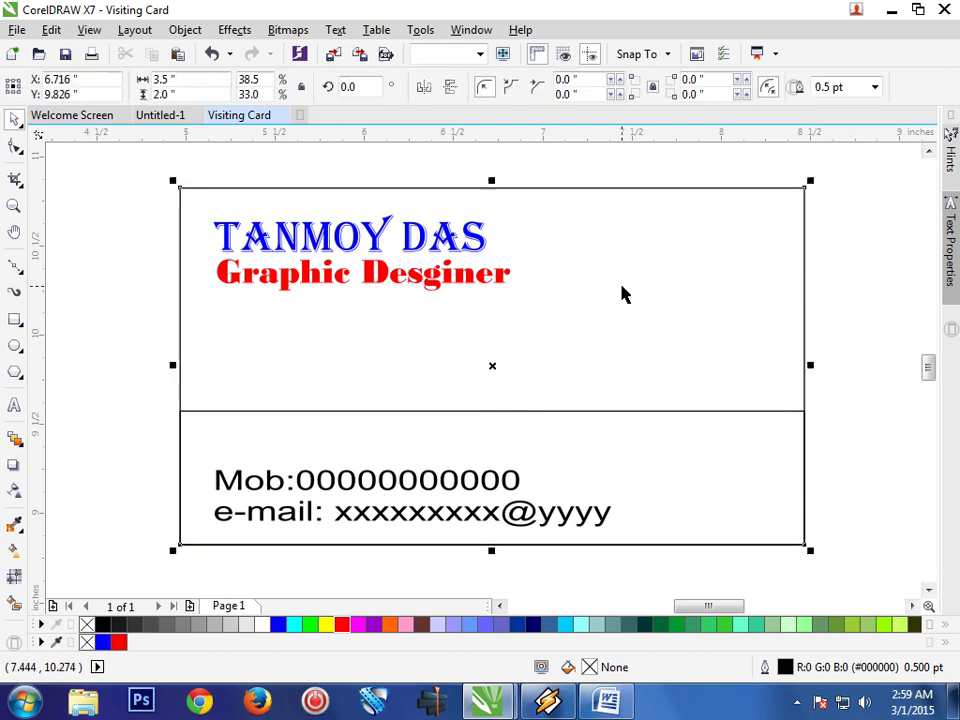
# Fill the card rectangle with black and the lower band rectangle with yellow
pyautogui.click(104, 627)
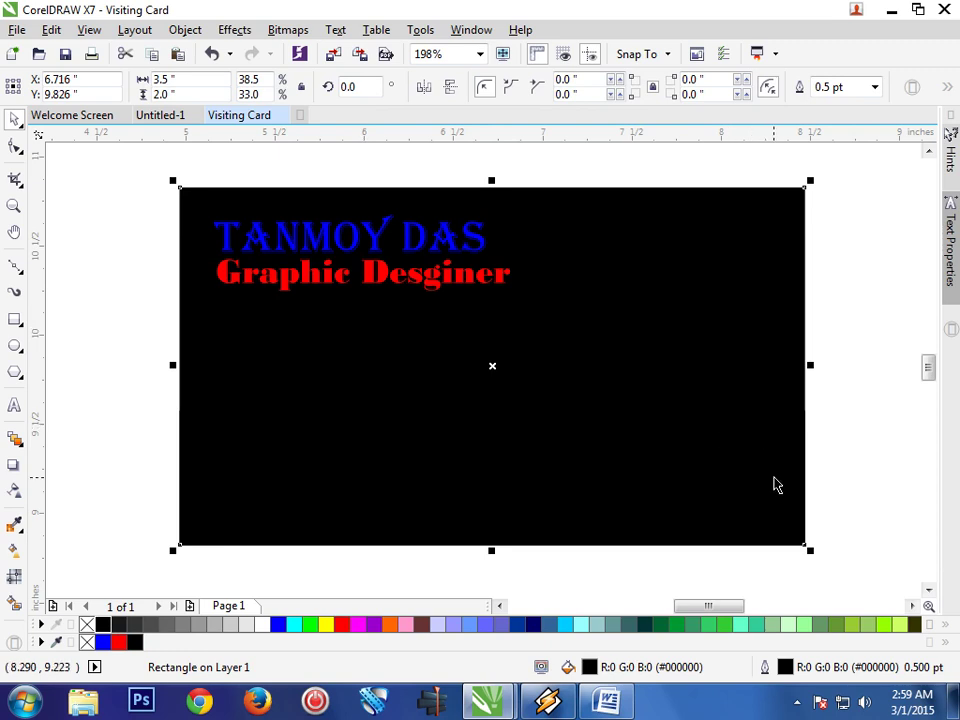
pyautogui.click(829, 486)
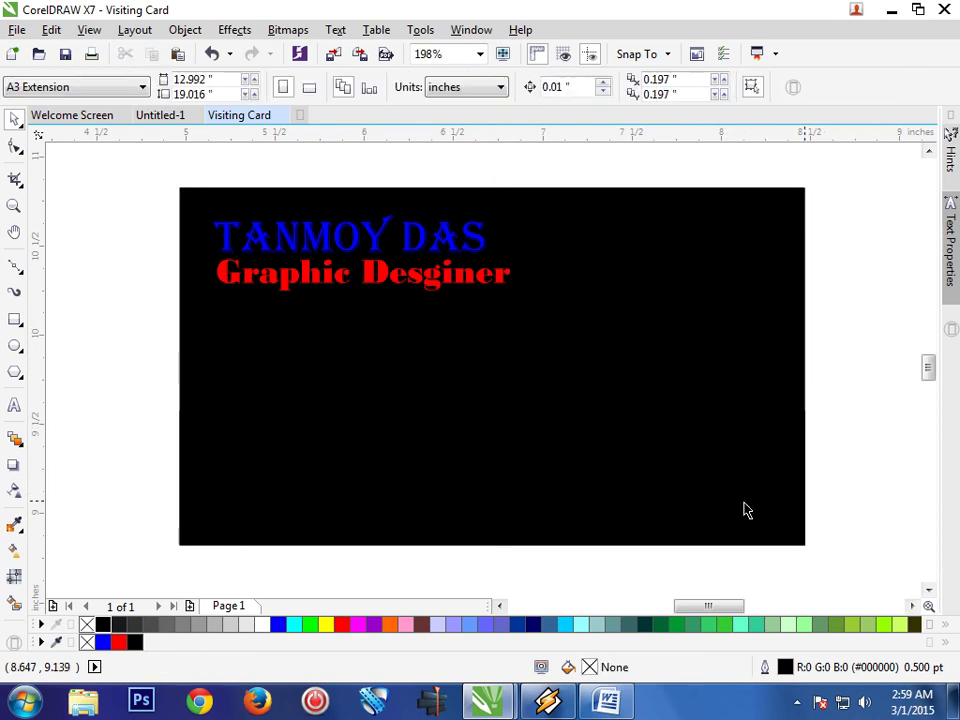
pyautogui.click(636, 499)
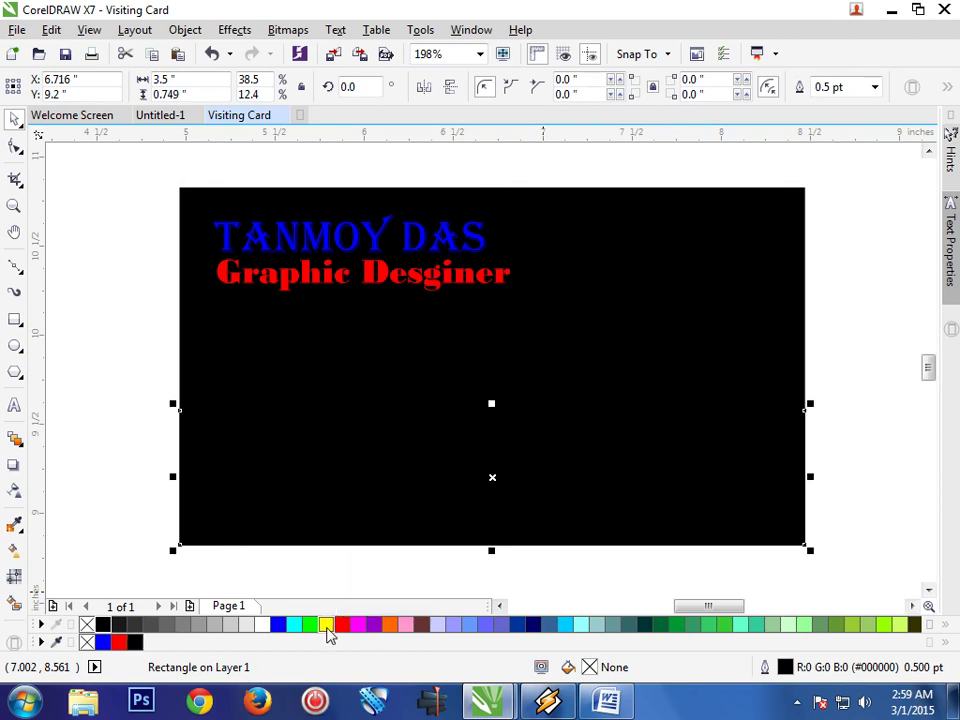
pyautogui.click(327, 626)
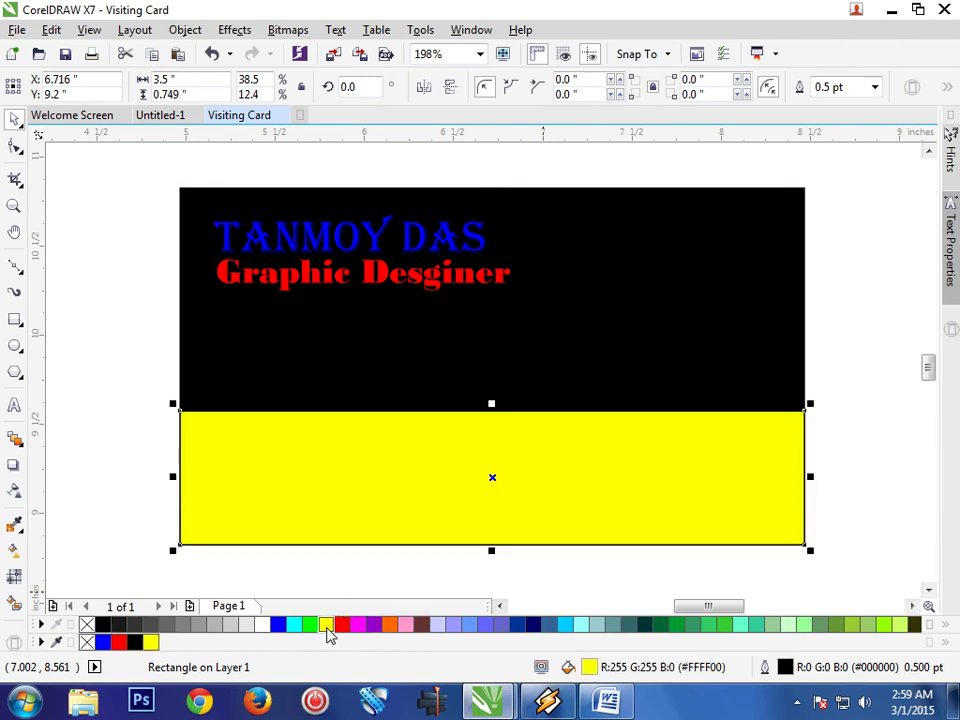
# Move the yellow band back one level so the Mob and e-mail text shows in front
pyautogui.rightClick(678, 480)
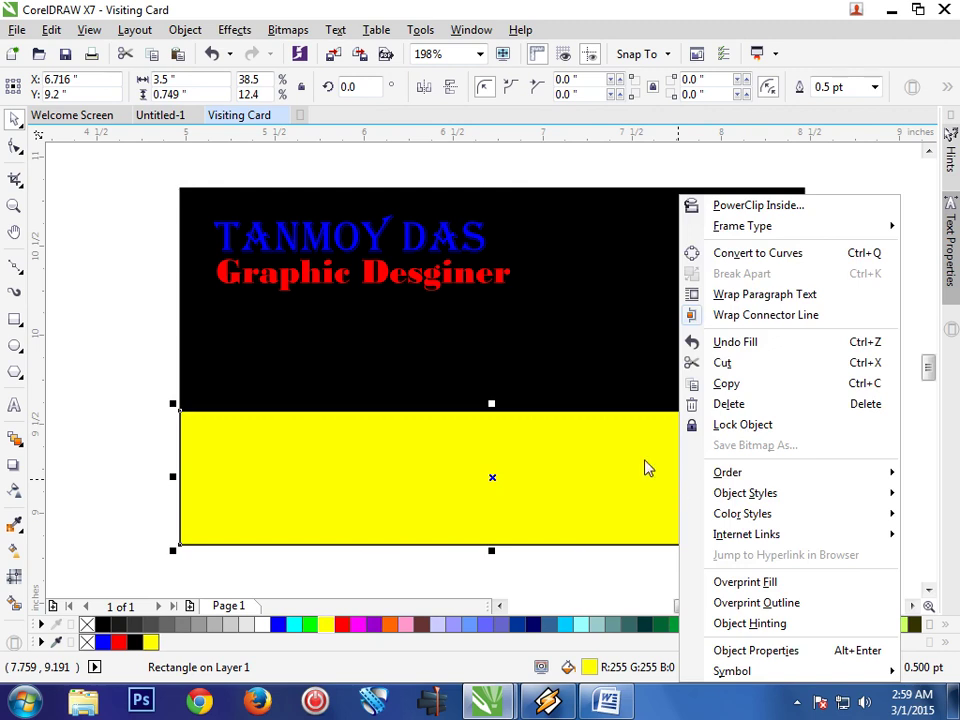
pyautogui.moveTo(728, 476)
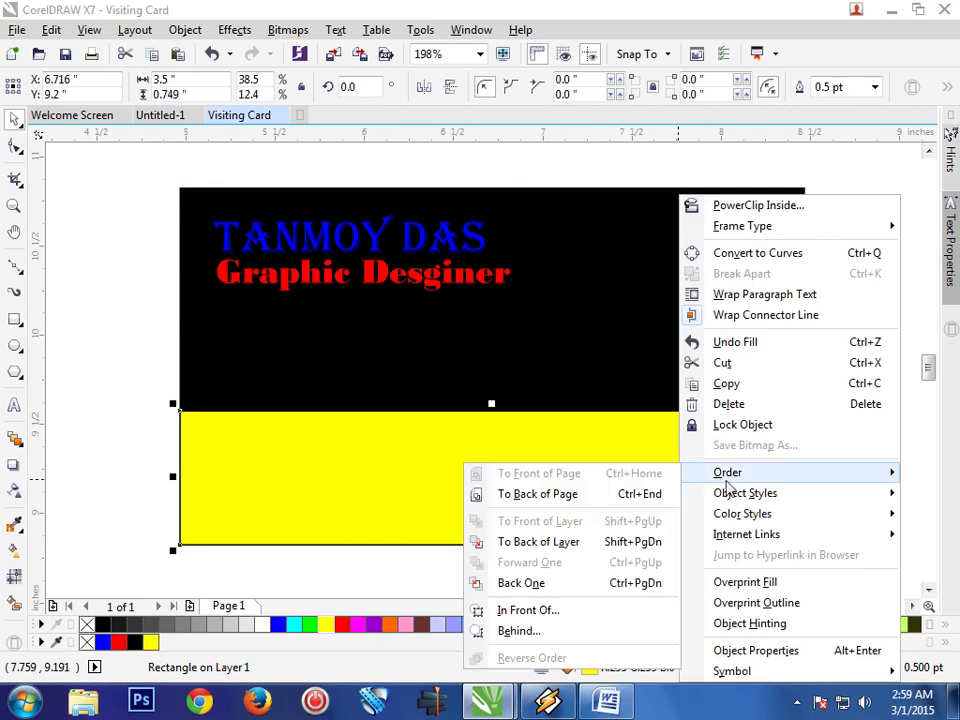
pyautogui.click(631, 541)
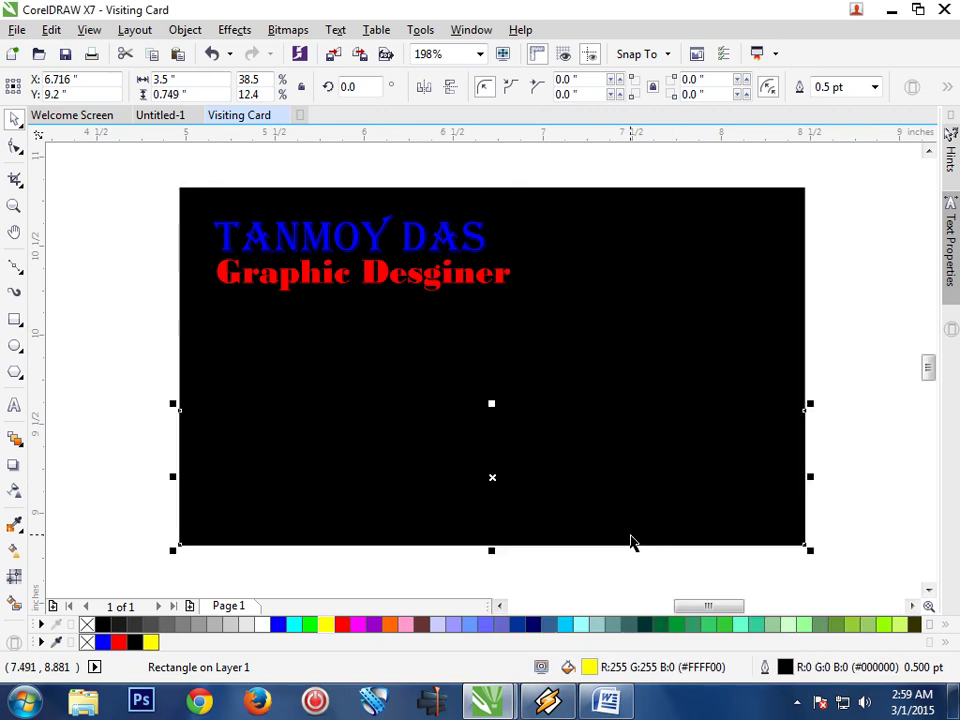
pyautogui.hotkey('ctrl', 'z')
pyautogui.rightClick(642, 508)
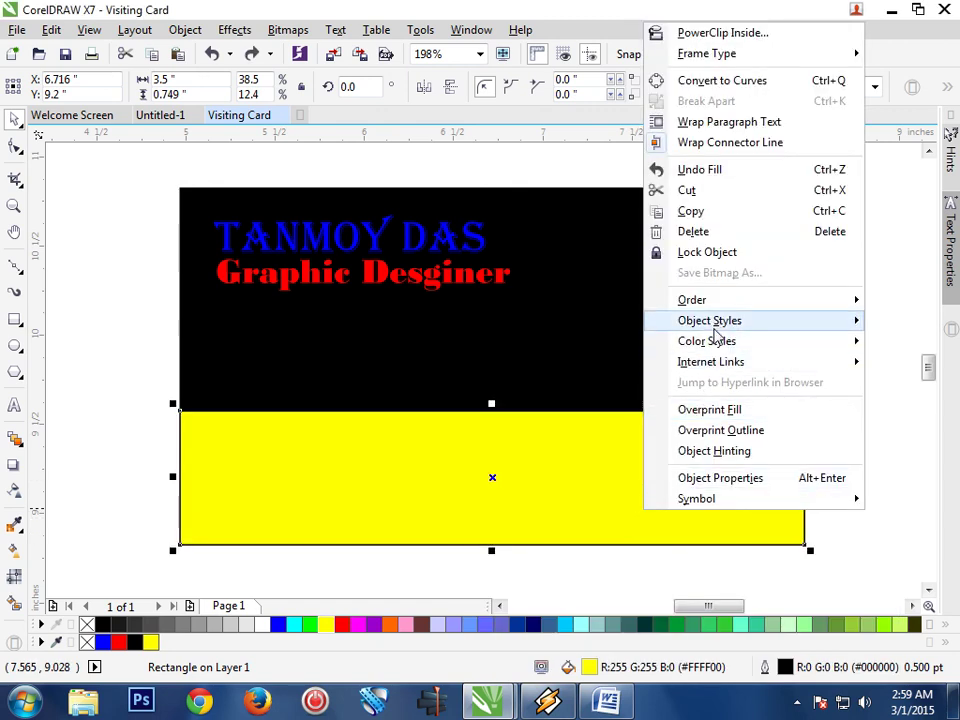
pyautogui.moveTo(718, 330)
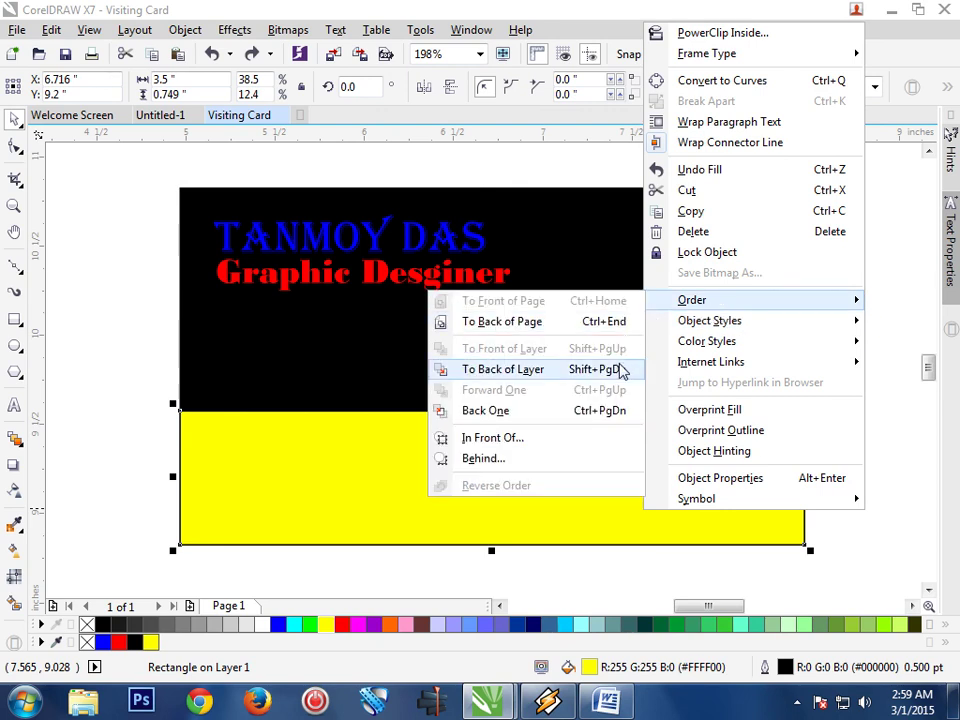
pyautogui.click(610, 412)
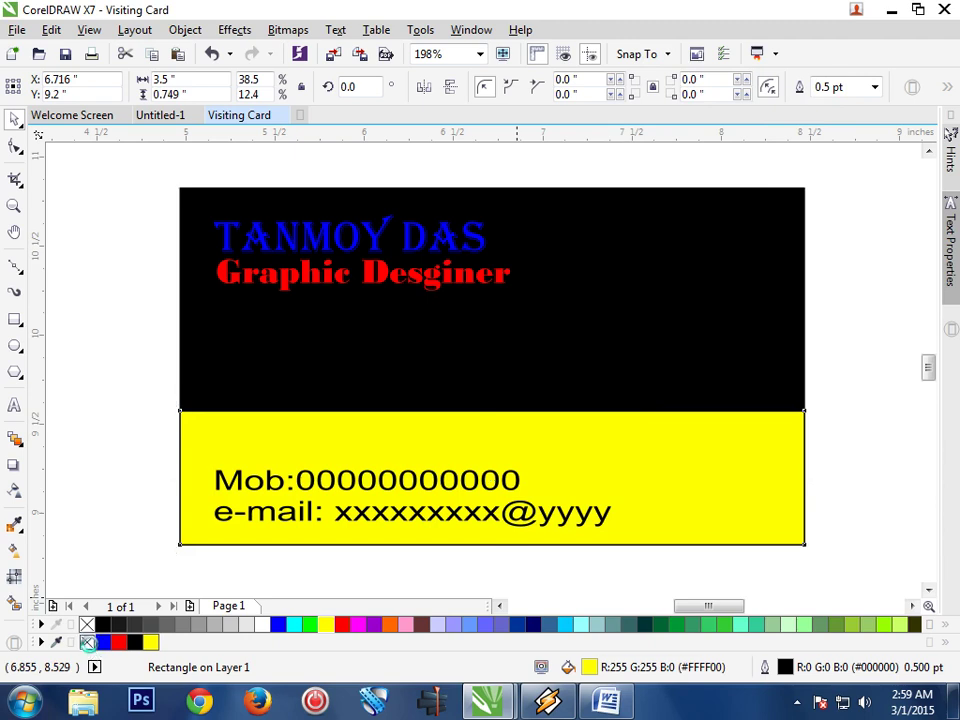
pyautogui.click(356, 366)
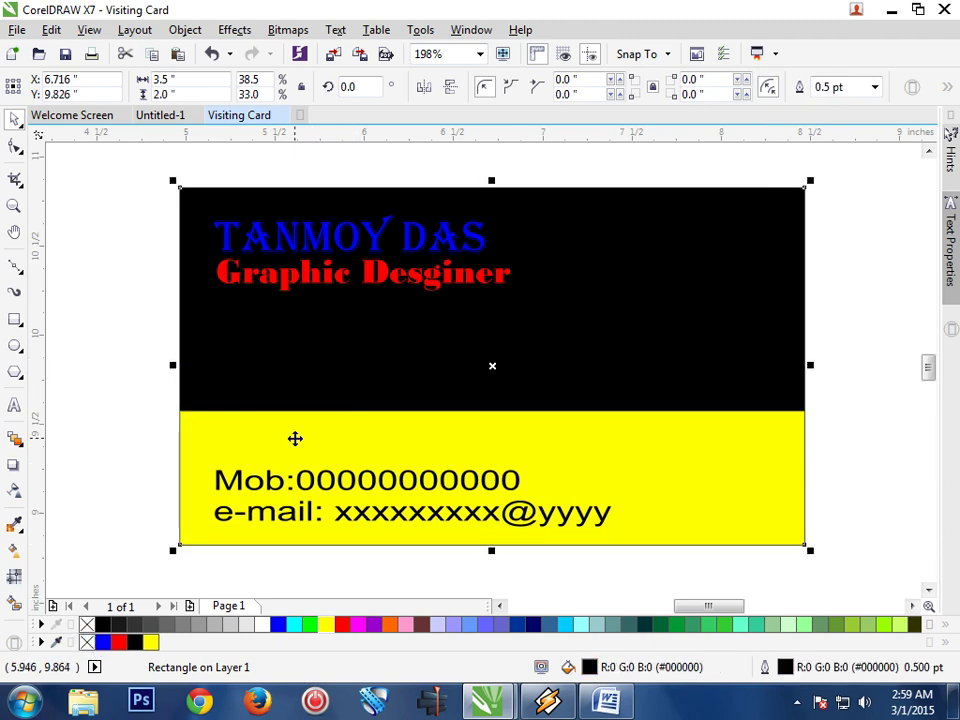
# Remove the black rectangle's outline and convert the yellow band into a four-node curve
pyautogui.rightClick(87, 641)
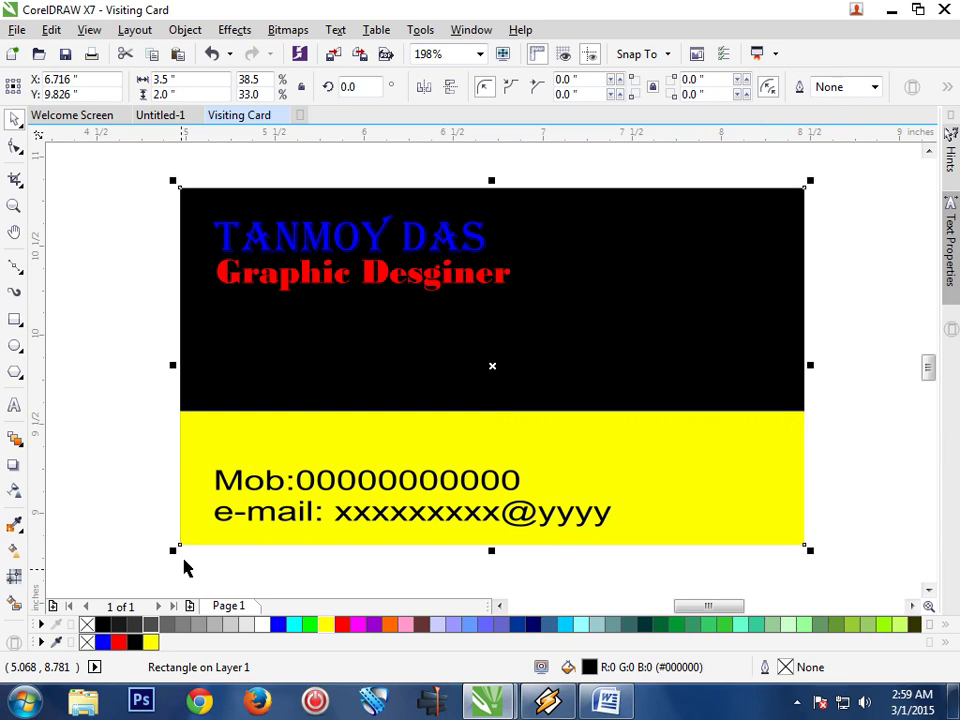
pyautogui.click(144, 495)
pyautogui.click(619, 484)
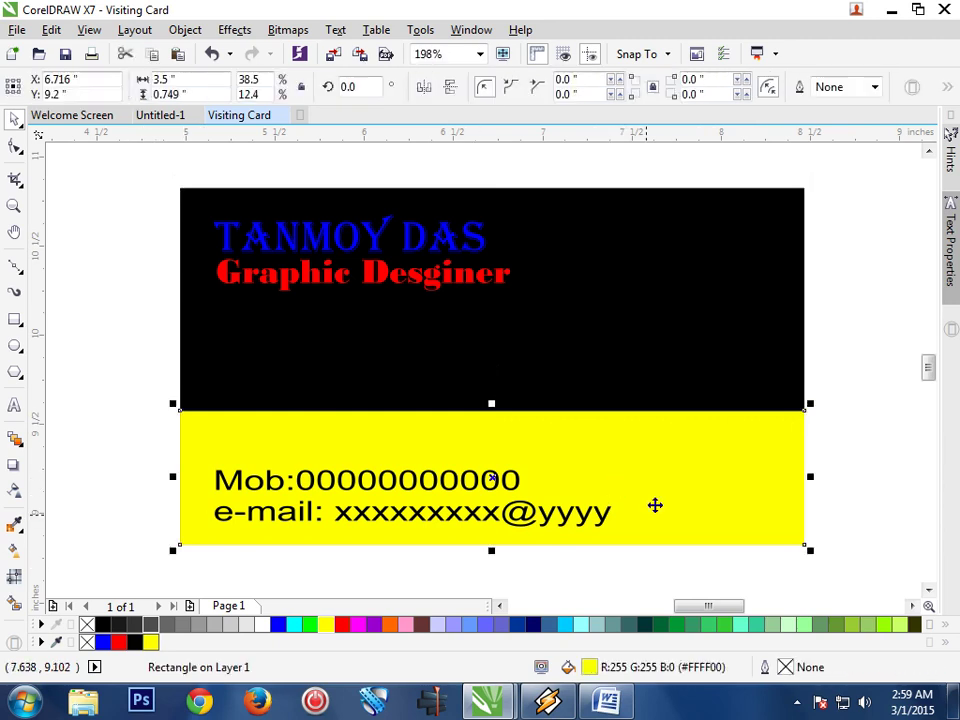
pyautogui.click(15, 148)
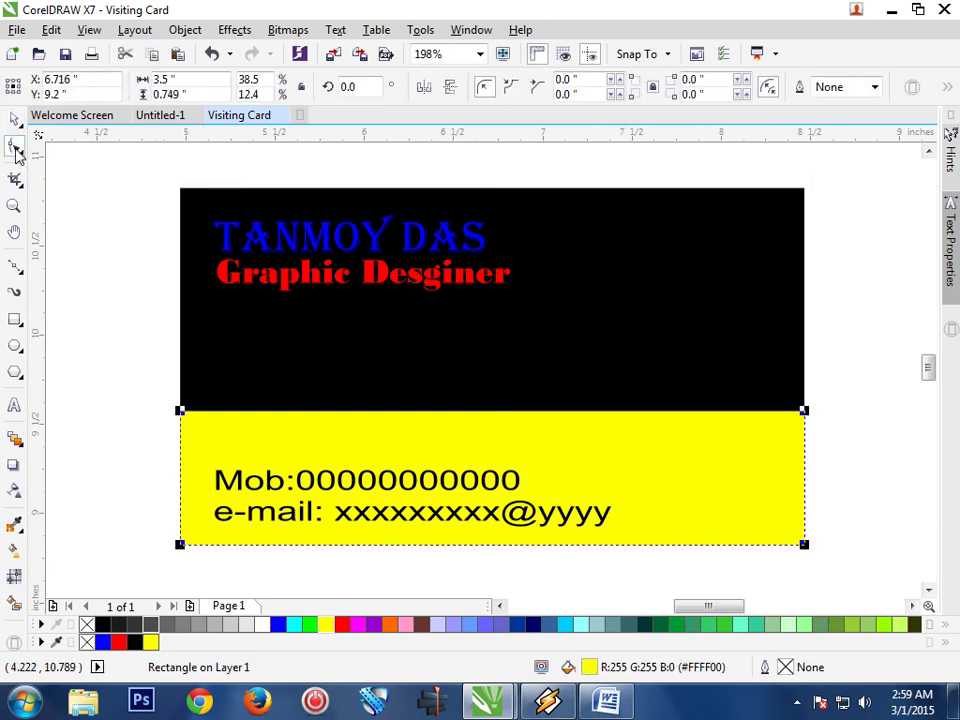
pyautogui.rightClick(484, 447)
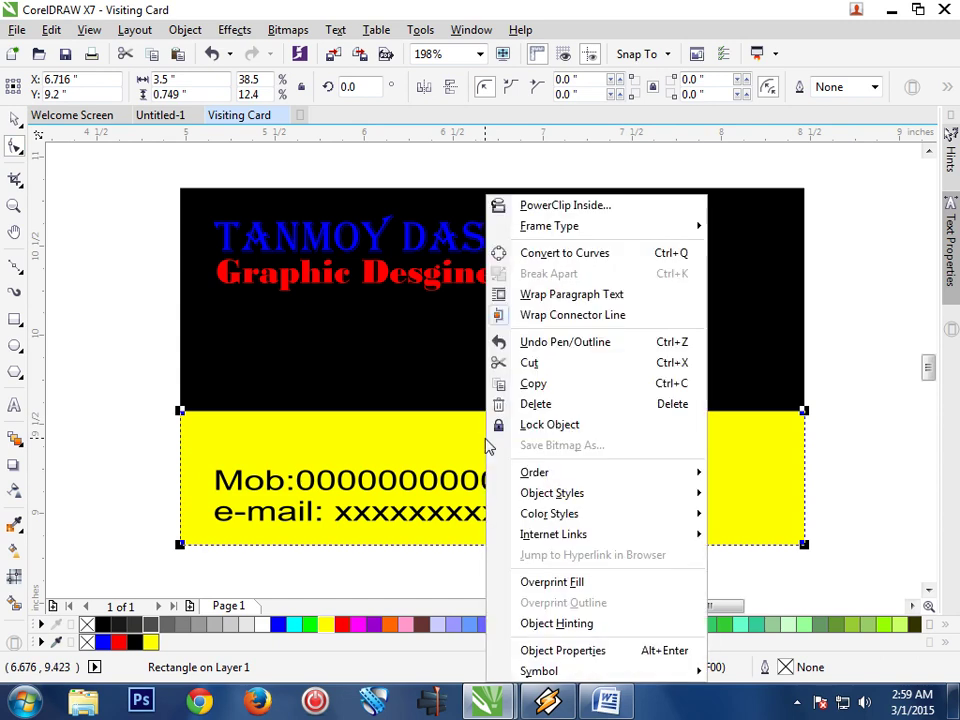
pyautogui.click(580, 253)
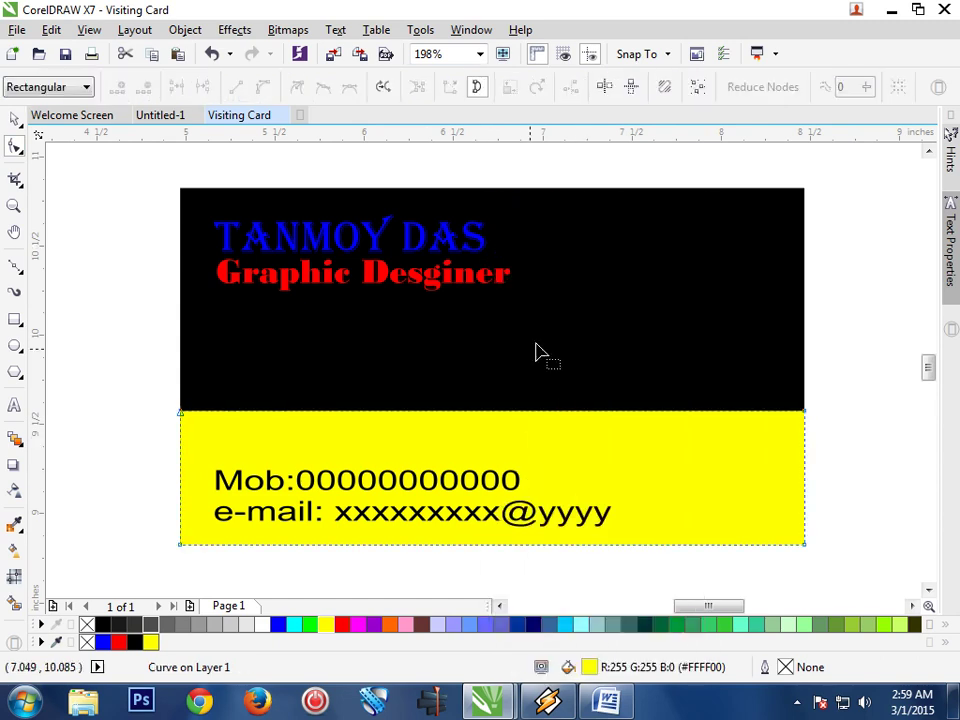
pyautogui.rightClick(494, 412)
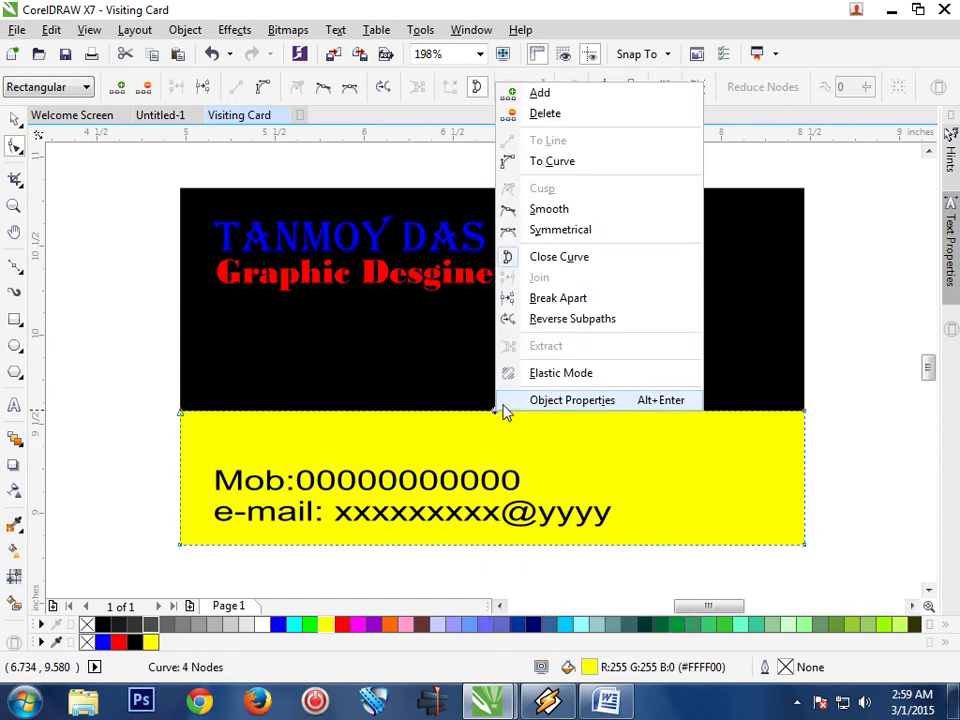
# Make the band's top edge a curve and drag it into a wave dipping left, rising right
pyautogui.click(553, 164)
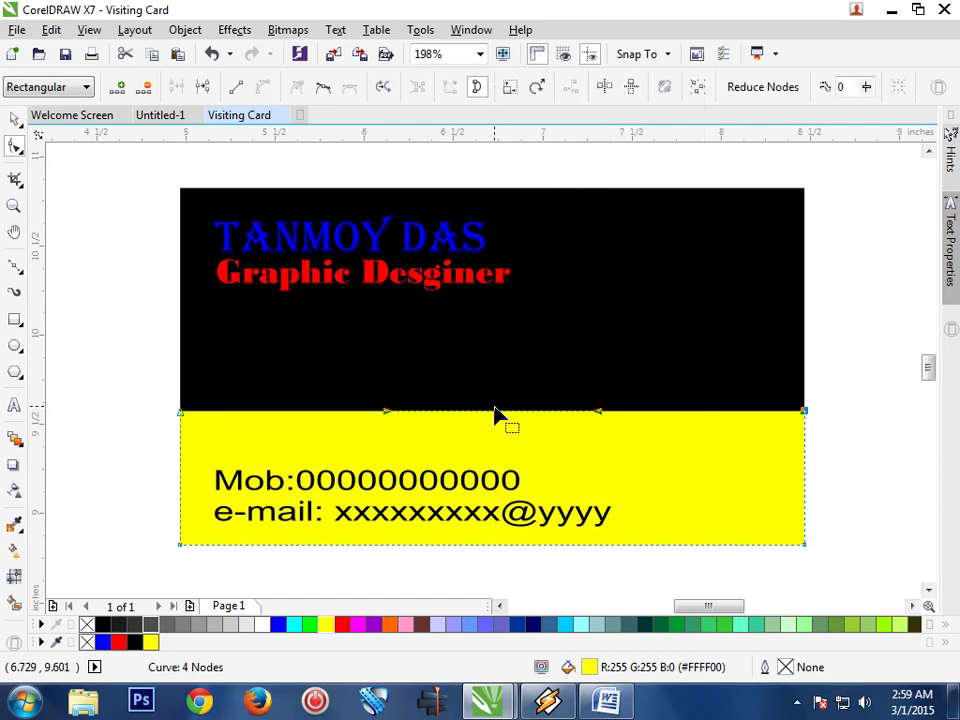
pyautogui.moveTo(493, 416); pyautogui.dragTo(490, 466)
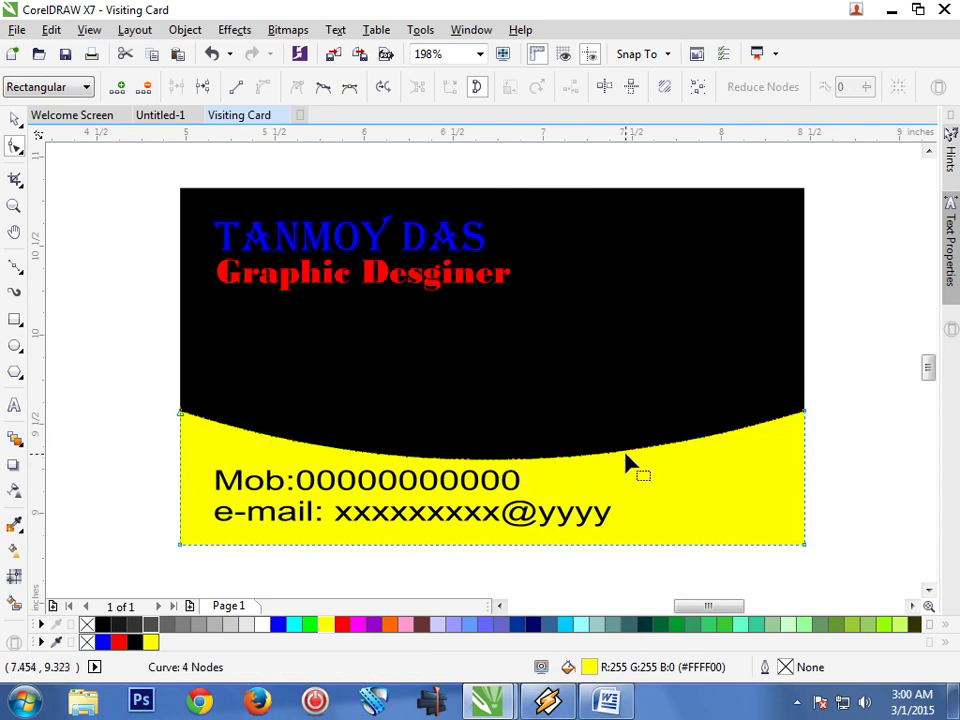
pyautogui.moveTo(618, 455); pyautogui.dragTo(626, 393)
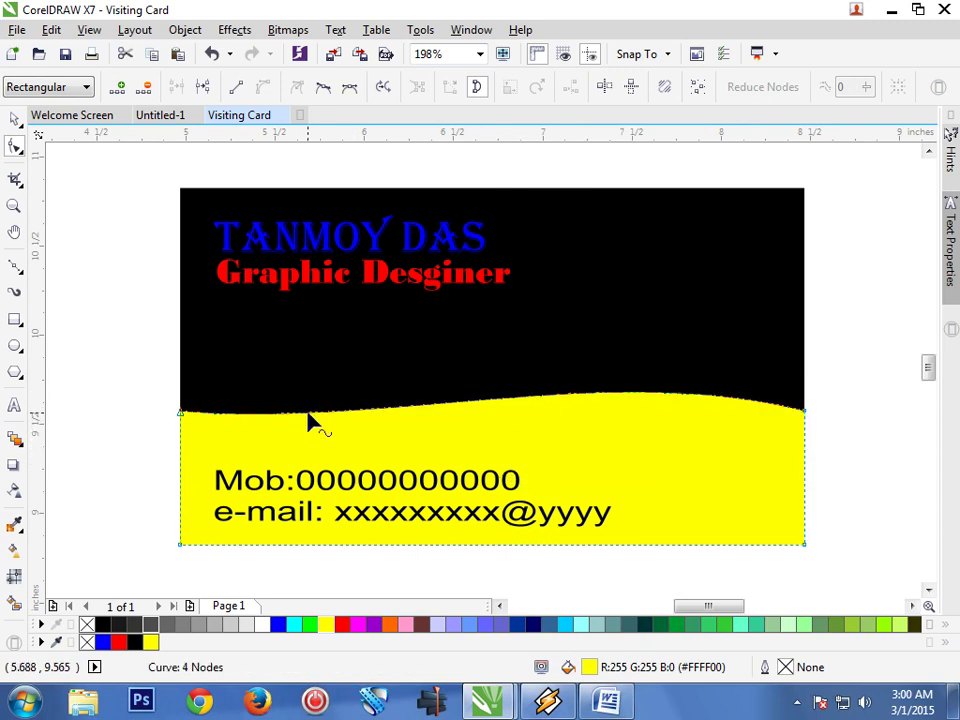
pyautogui.moveTo(311, 414); pyautogui.dragTo(300, 453)
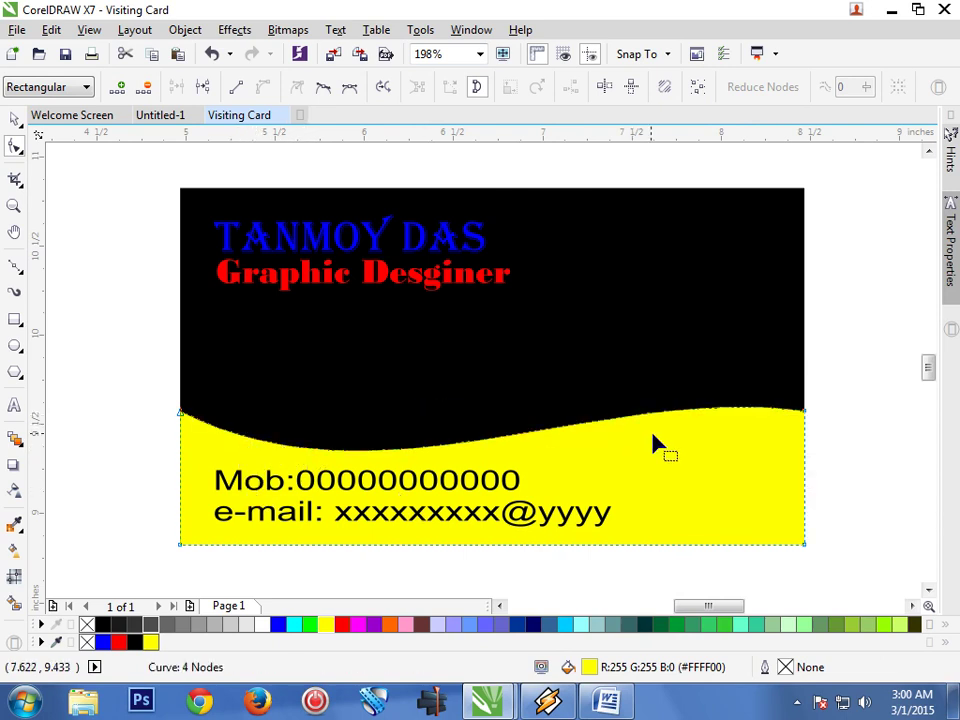
pyautogui.moveTo(647, 422); pyautogui.dragTo(652, 430)
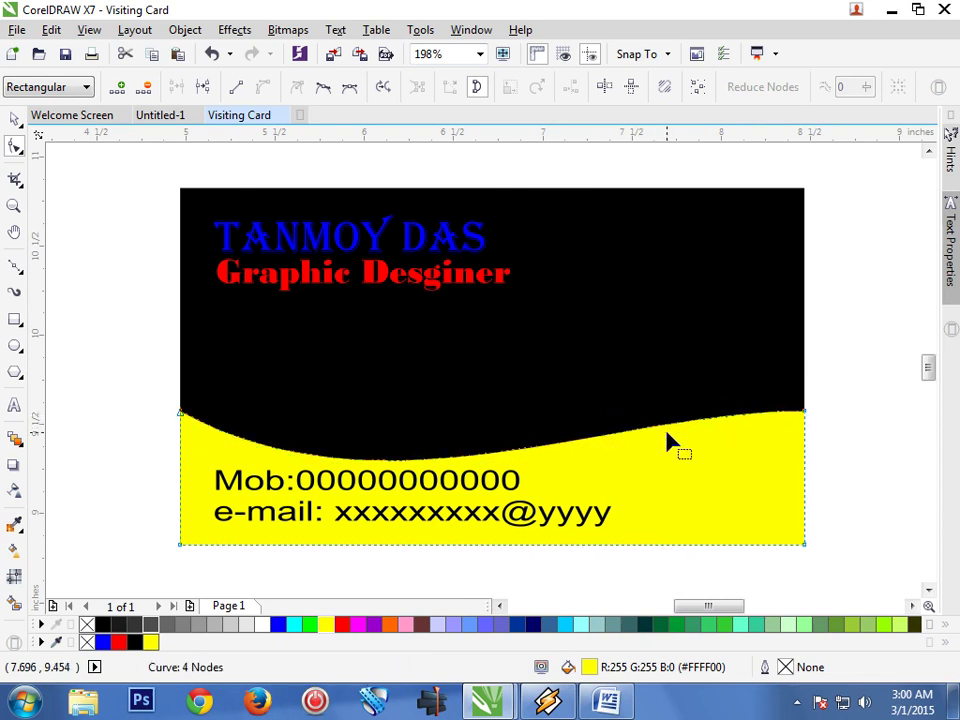
pyautogui.click(15, 120)
pyautogui.click(111, 493)
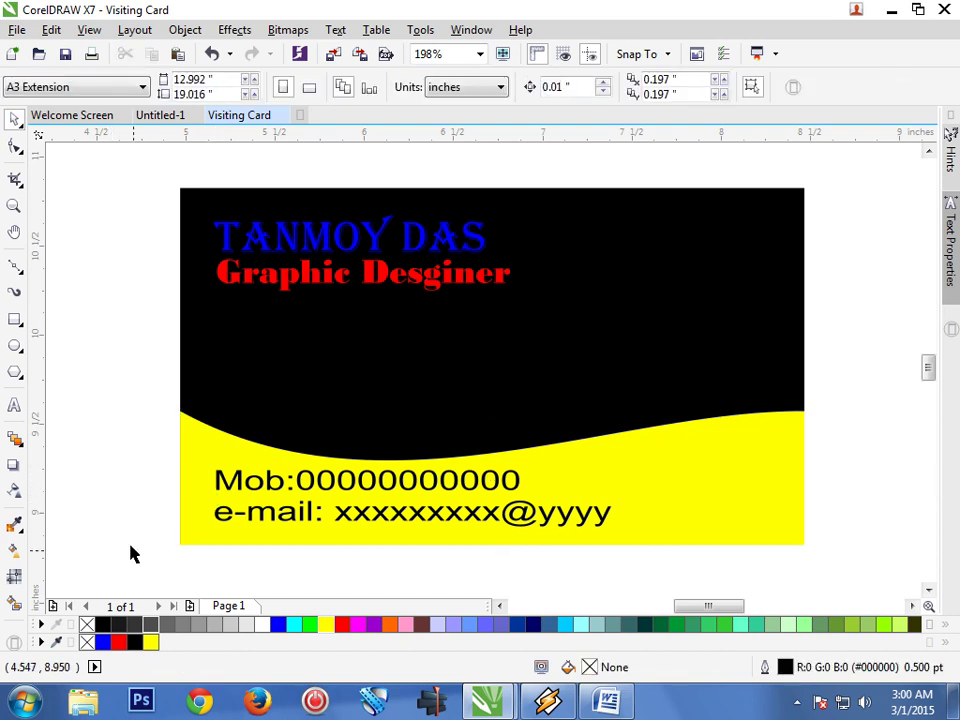
# Apply a left-to-right linear transparency to the black rectangle, fading from black to grey
pyautogui.click(584, 340)
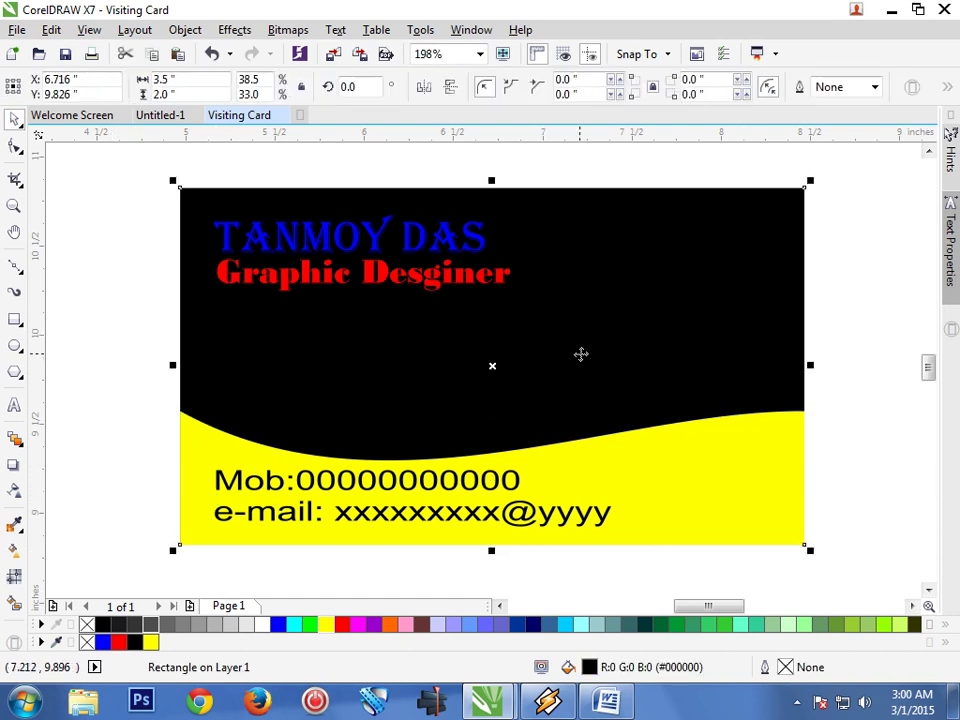
pyautogui.click(15, 491)
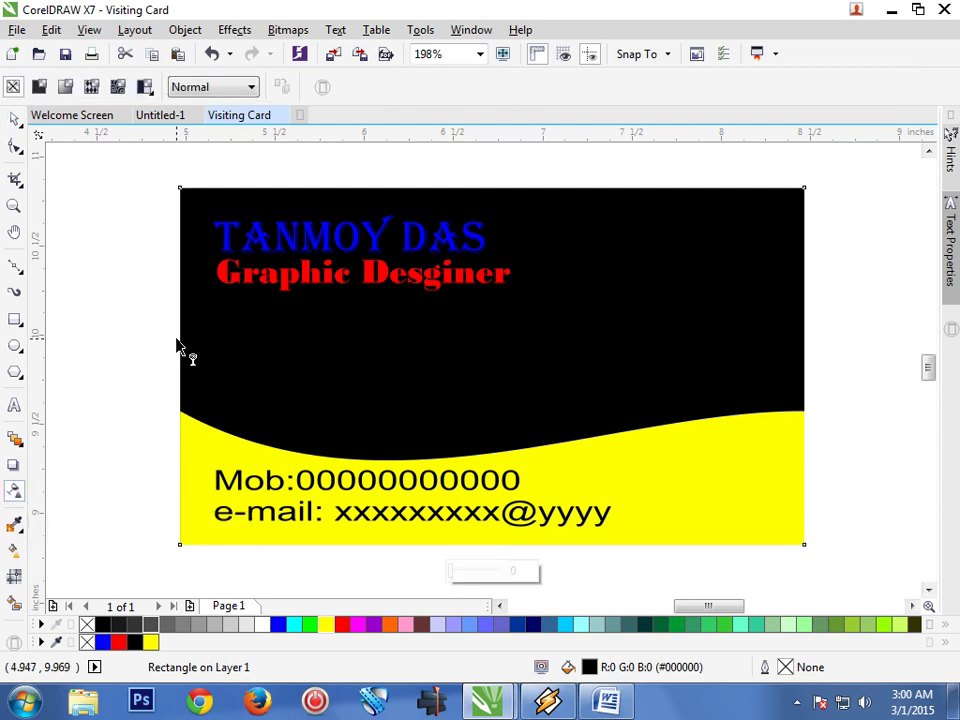
pyautogui.moveTo(178, 336); pyautogui.dragTo(834, 350)
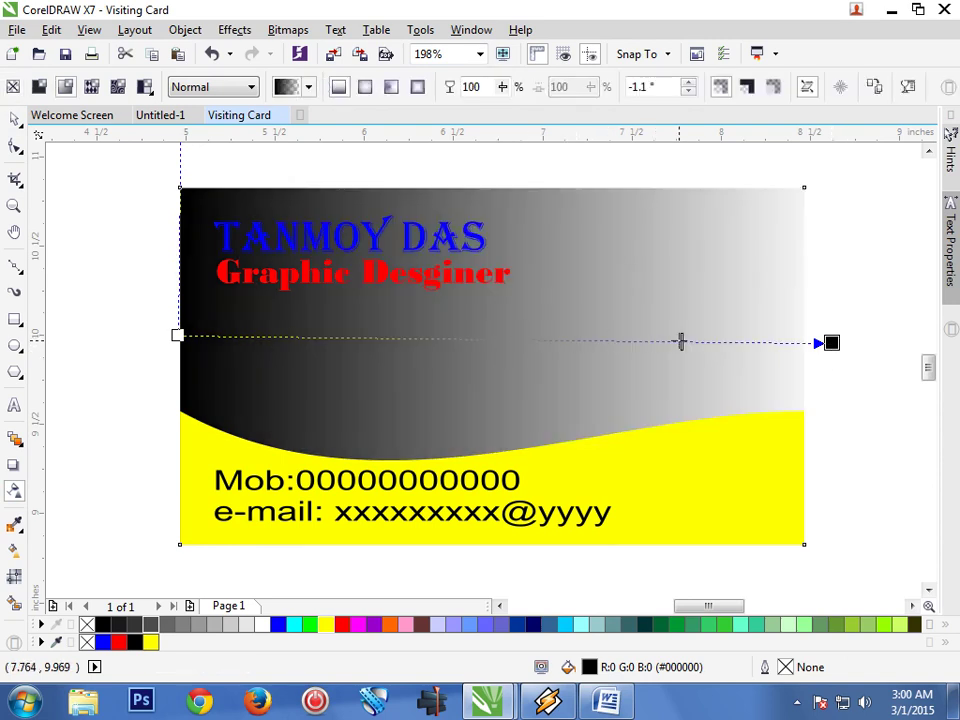
pyautogui.moveTo(681, 342); pyautogui.dragTo(681, 342)
pyautogui.moveTo(750, 342); pyautogui.dragTo(819, 345)
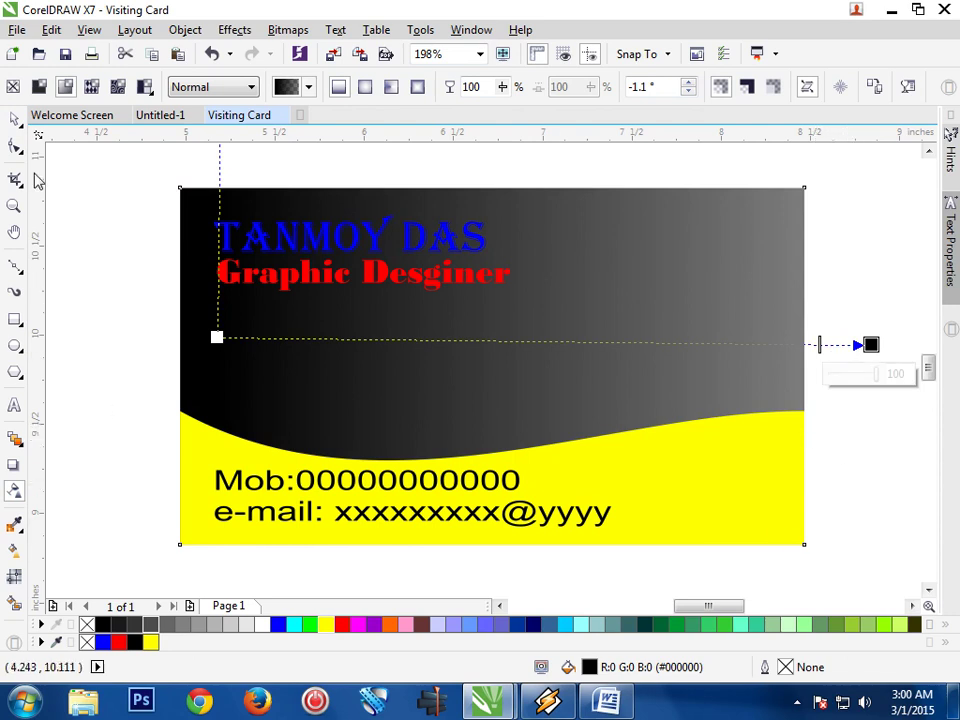
pyautogui.click(16, 120)
pyautogui.click(95, 424)
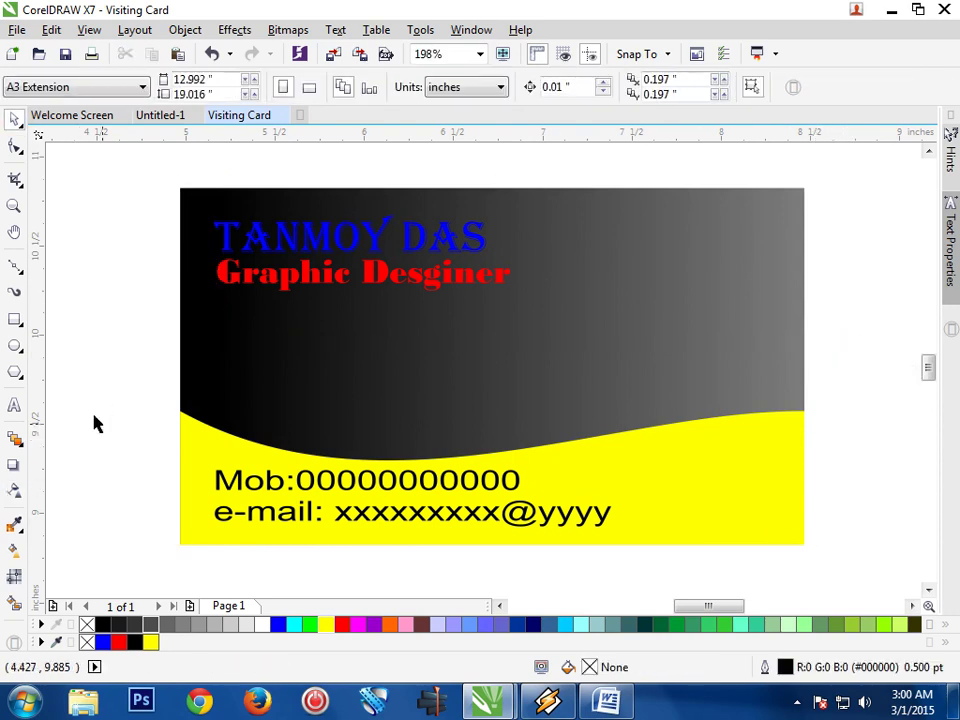
# Apply a right-to-left linear transparency to the yellow band, darkening to olive at the left
pyautogui.click(755, 505)
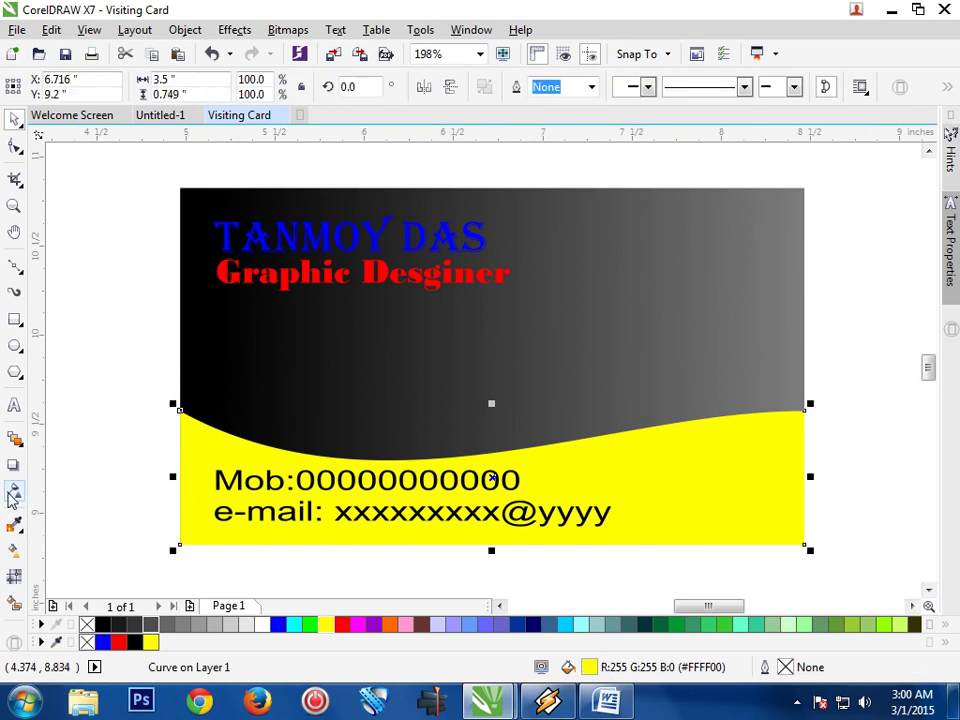
pyautogui.click(13, 492)
pyautogui.moveTo(772, 466); pyautogui.dragTo(70, 488)
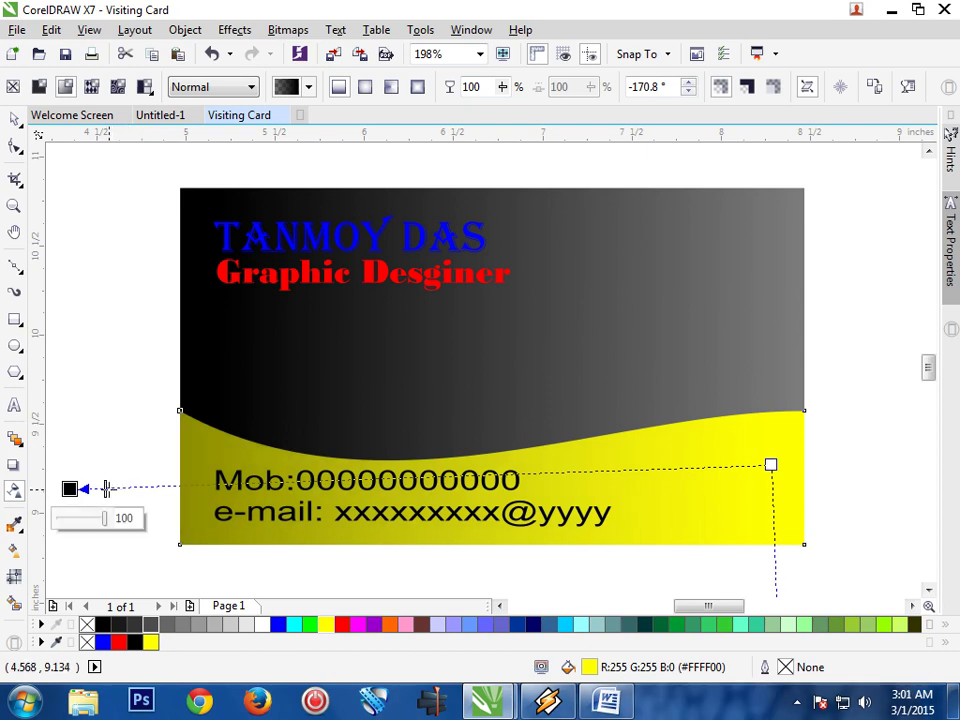
pyautogui.click(16, 118)
pyautogui.click(81, 336)
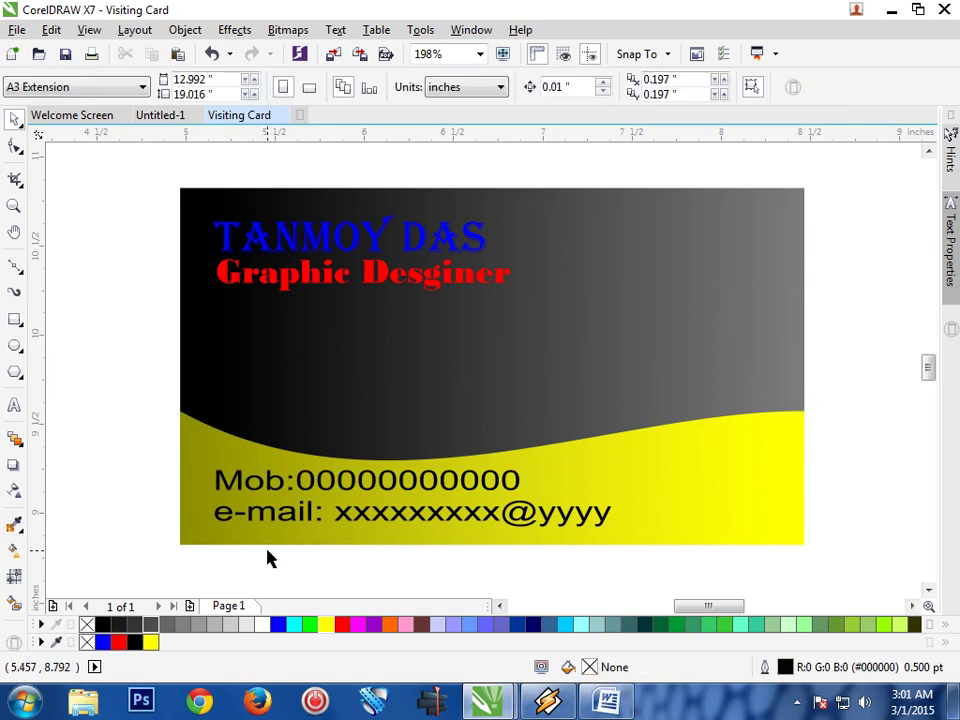
# Copy the cyan star from Untitled-1, paste it into Visiting Card and scale it down
pyautogui.click(157, 120)
pyautogui.click(492, 388)
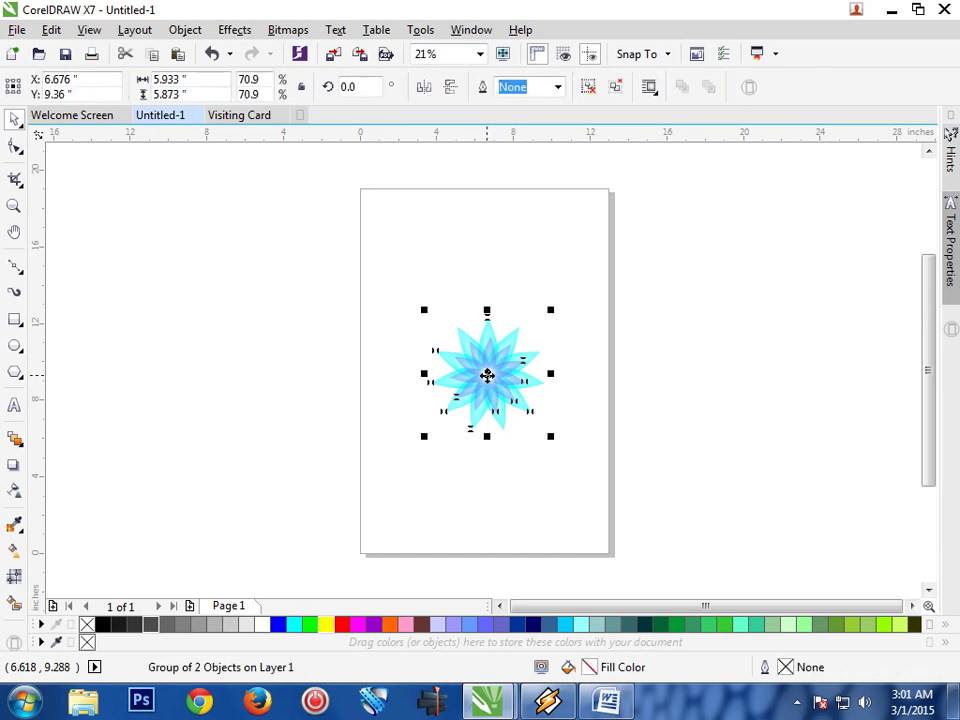
pyautogui.rightClick(489, 381)
pyautogui.click(534, 425)
pyautogui.click(252, 118)
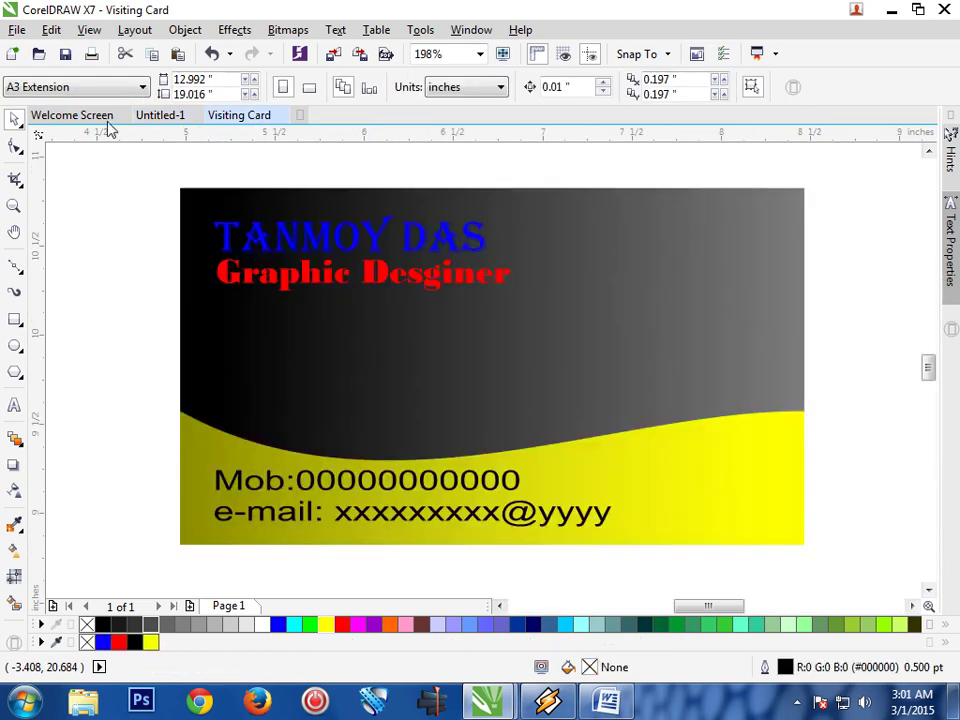
pyautogui.click(52, 31)
pyautogui.click(80, 180)
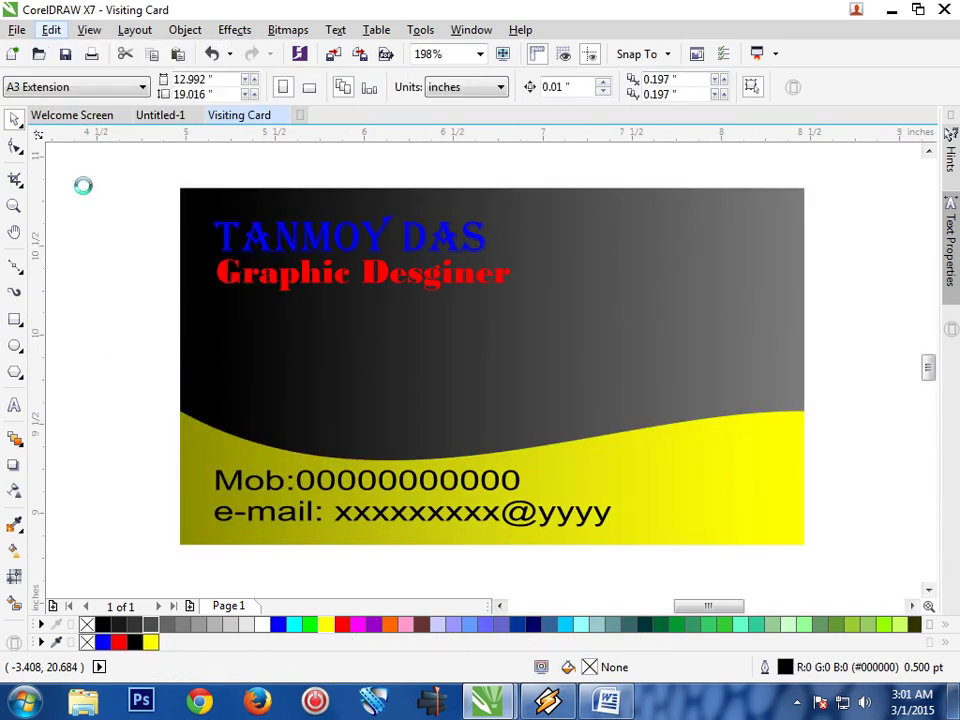
pyautogui.scroll(-3, 311, 263)
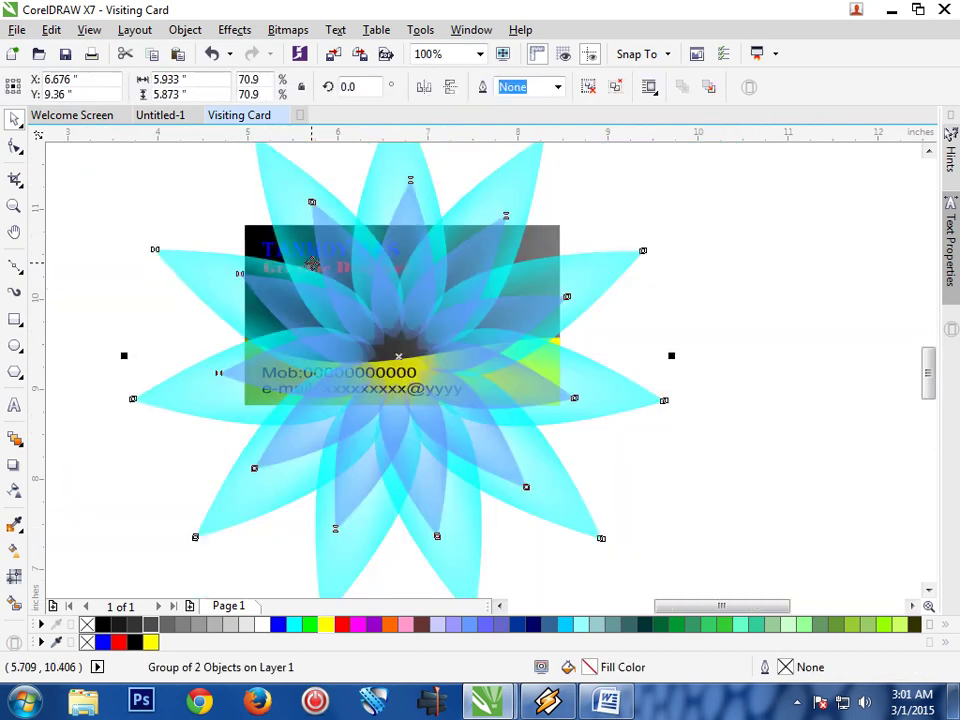
pyautogui.scroll(-2, 311, 263)
pyautogui.moveTo(496, 168); pyautogui.dragTo(404, 258)
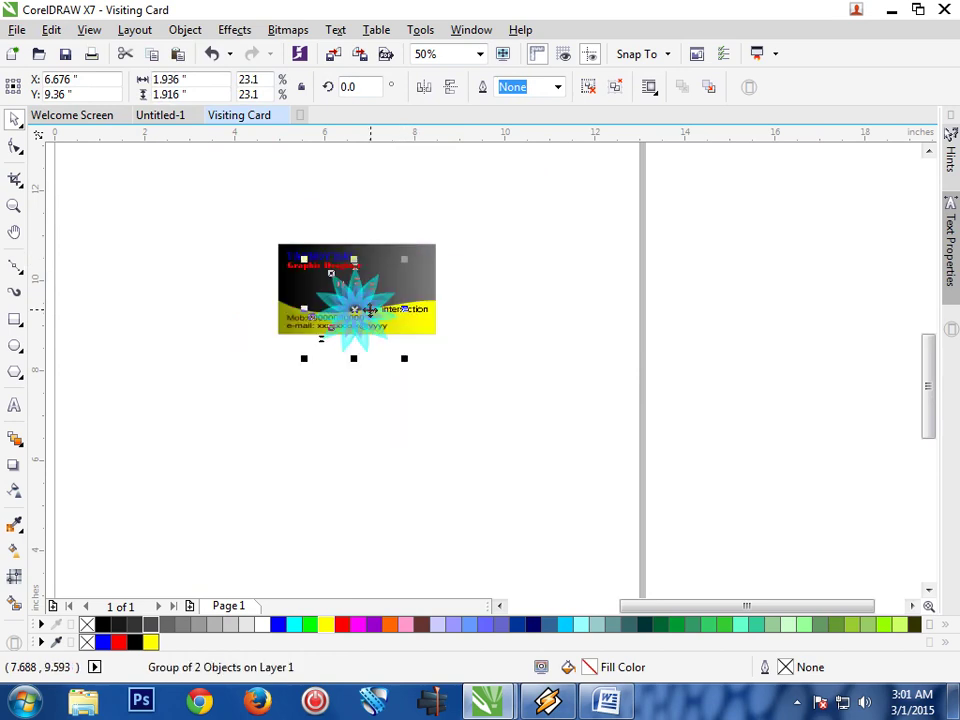
pyautogui.moveTo(354, 312); pyautogui.dragTo(546, 273)
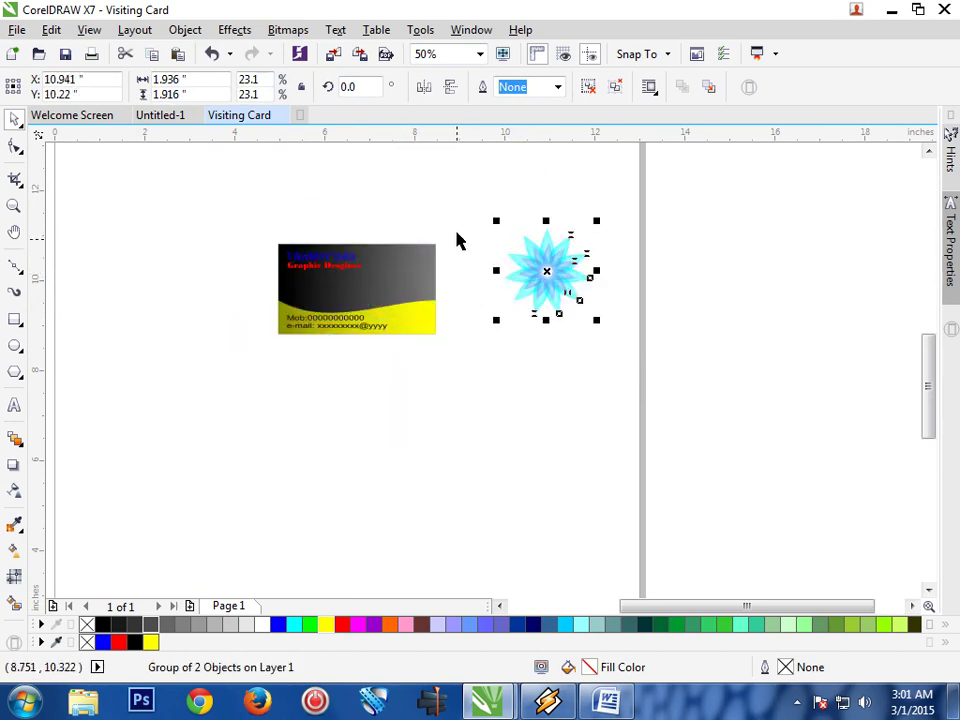
# Group the card's five objects and drag the star over the card's right side
pyautogui.moveTo(445, 322); pyautogui.dragTo(252, 366)
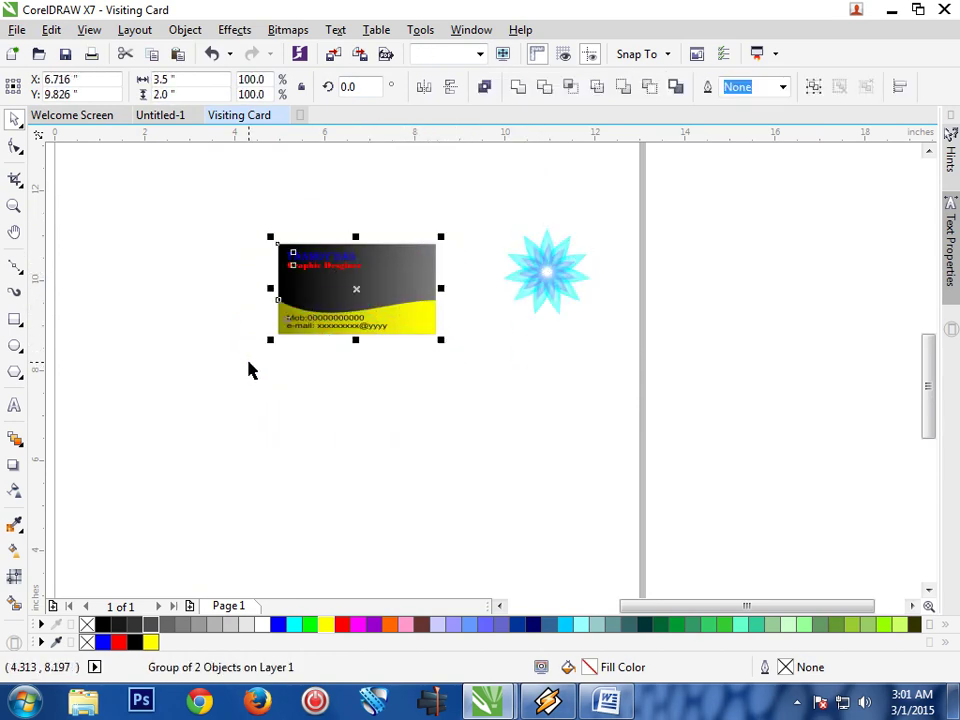
pyautogui.rightClick(388, 323)
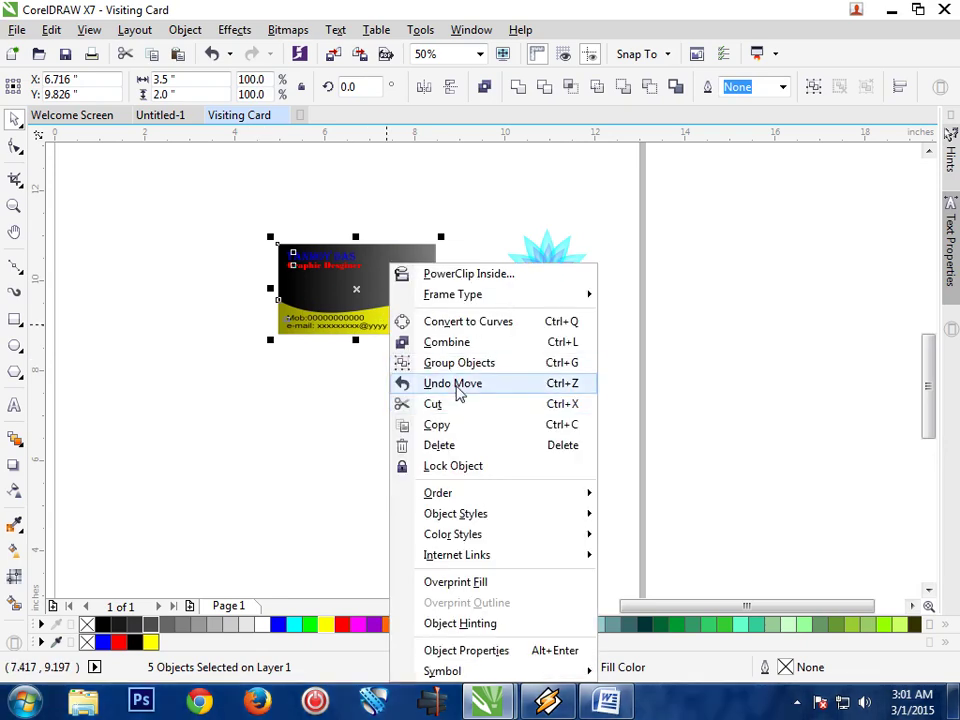
pyautogui.click(470, 364)
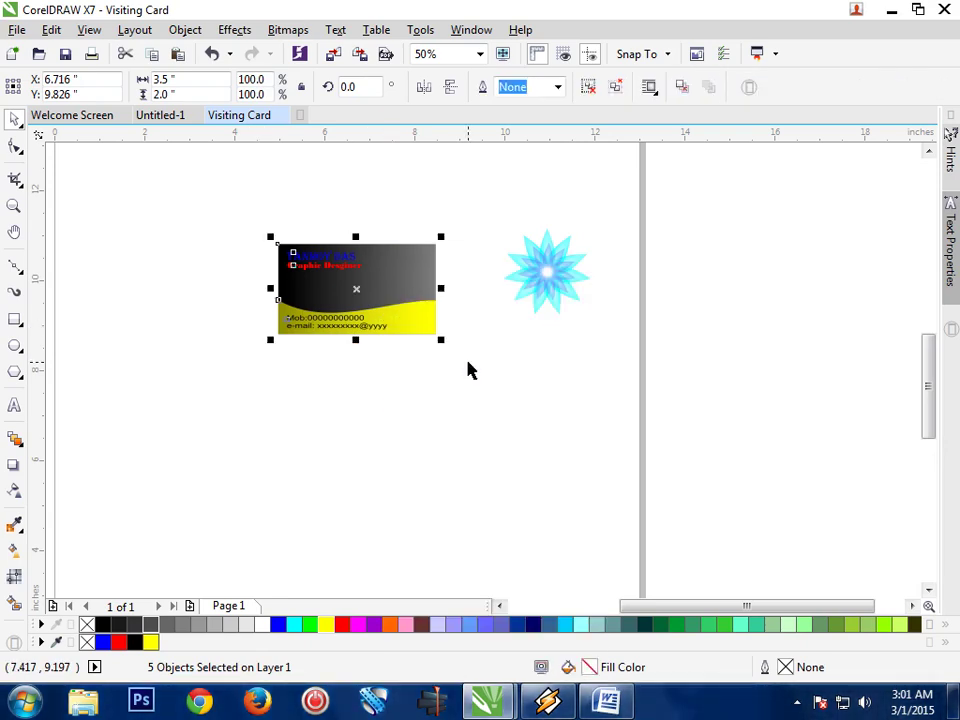
pyautogui.click(519, 317)
pyautogui.click(548, 283)
pyautogui.moveTo(553, 274); pyautogui.dragTo(400, 287)
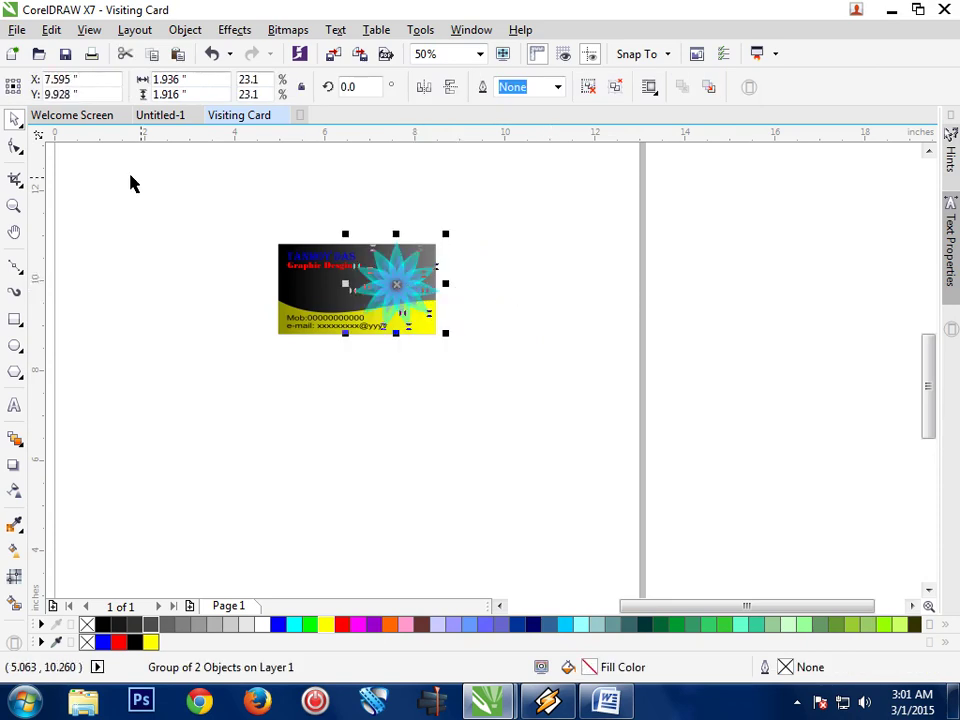
pyautogui.click(14, 205)
# Shrink the cyan star to about 12.3% and move it into the card's upper-right gray area
pyautogui.click(183, 228)
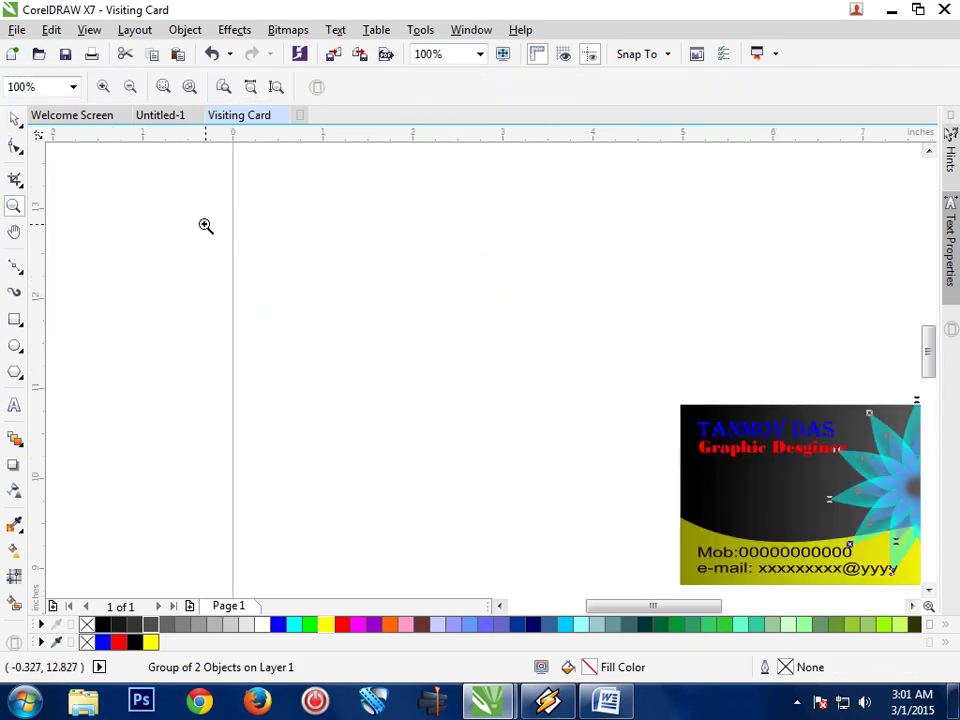
pyautogui.moveTo(638, 376); pyautogui.dragTo(870, 500)
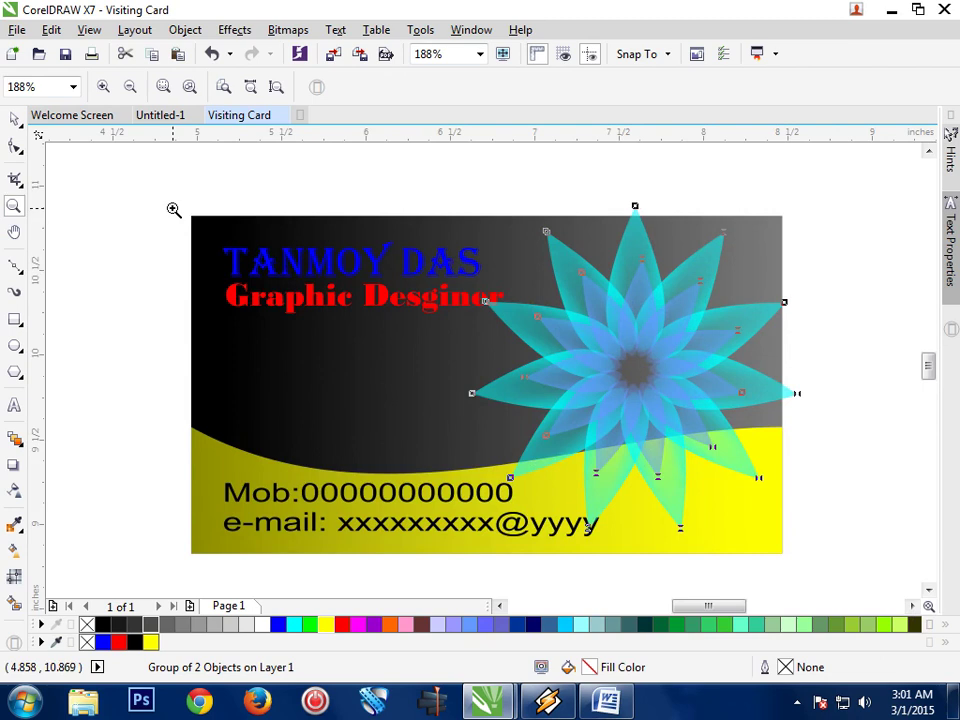
pyautogui.moveTo(188, 228); pyautogui.dragTo(808, 582)
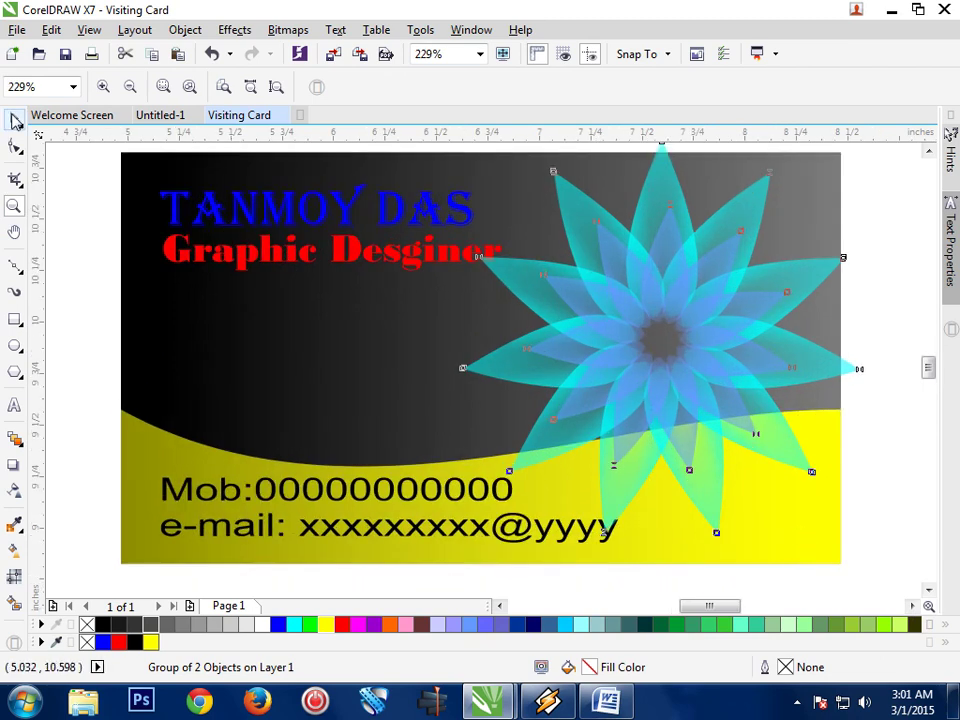
pyautogui.click(14, 118)
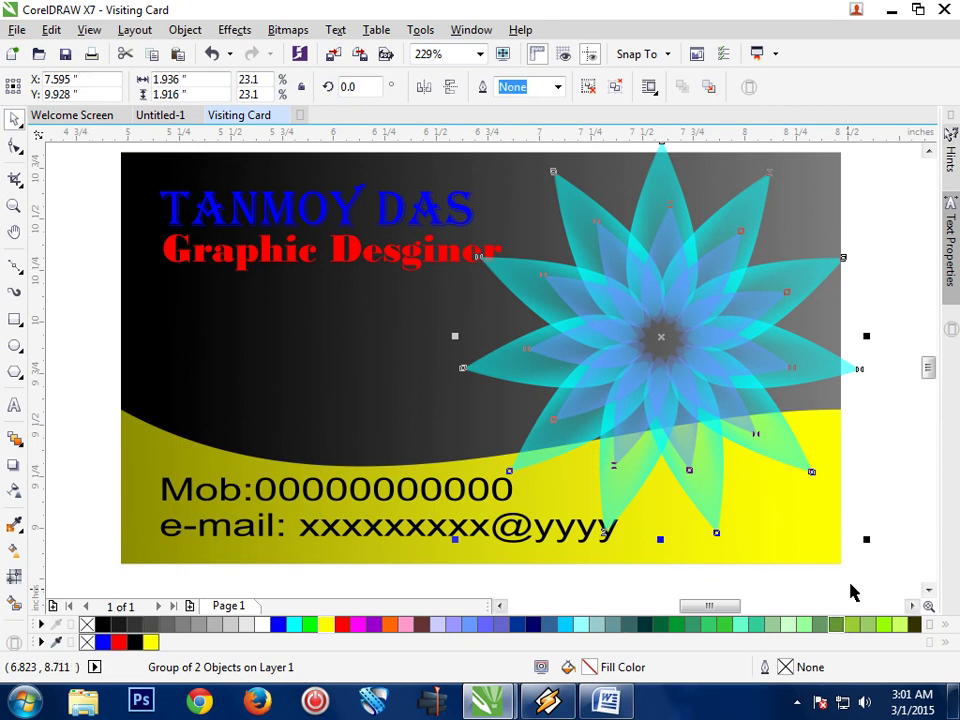
pyautogui.moveTo(870, 540); pyautogui.dragTo(772, 448)
pyautogui.moveTo(662, 343); pyautogui.dragTo(720, 275)
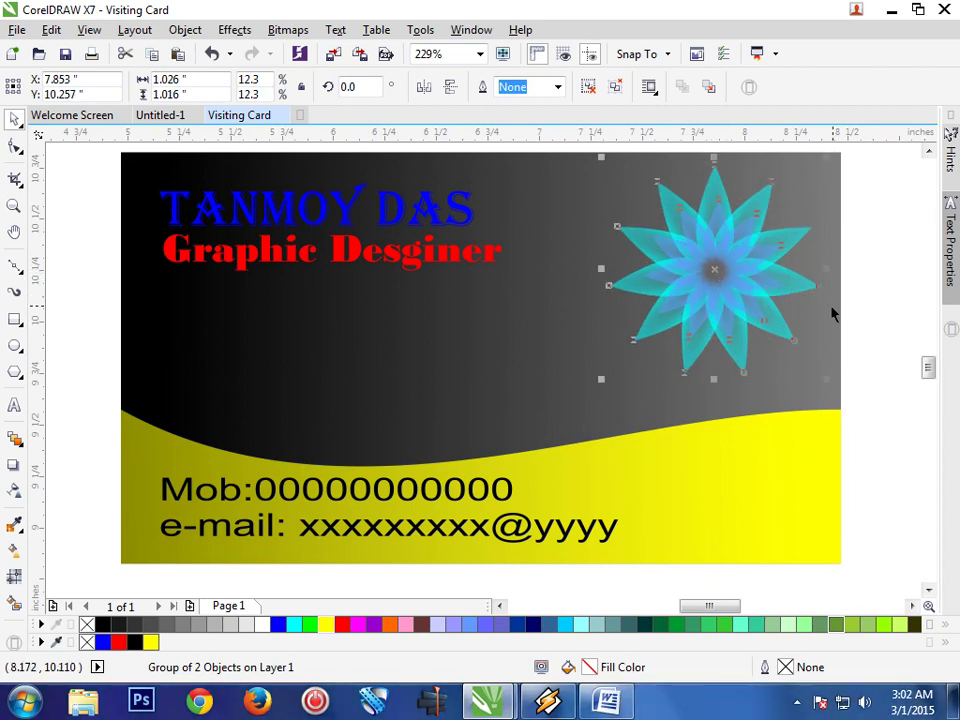
pyautogui.press('Escape')
pyautogui.click(744, 289)
pyautogui.rightClick(744, 289)
pyautogui.click(775, 424)
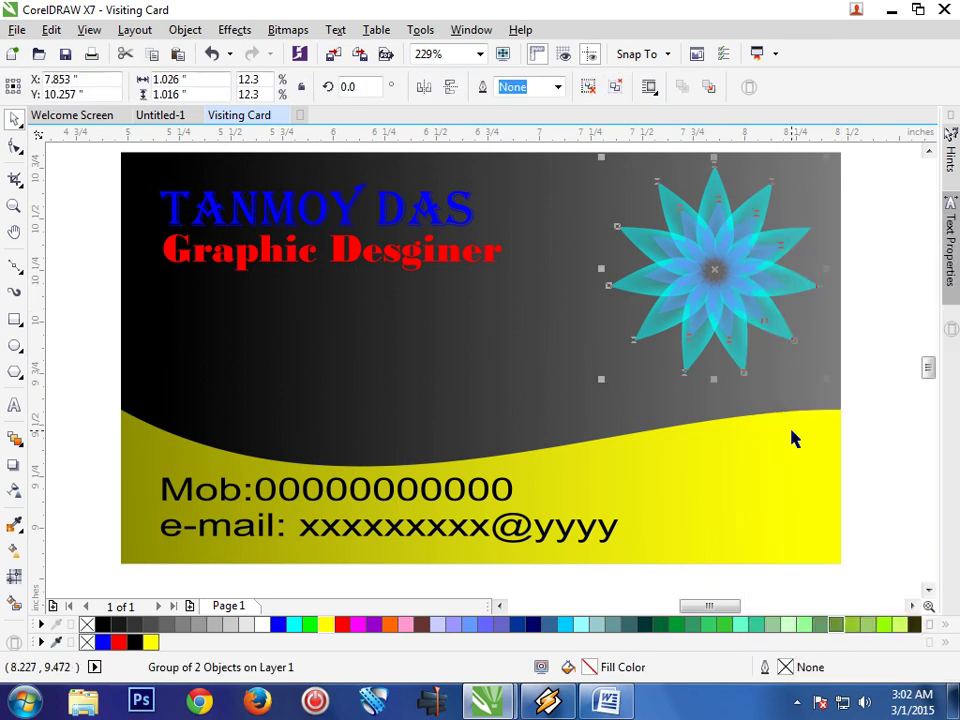
pyautogui.rightClick(753, 312)
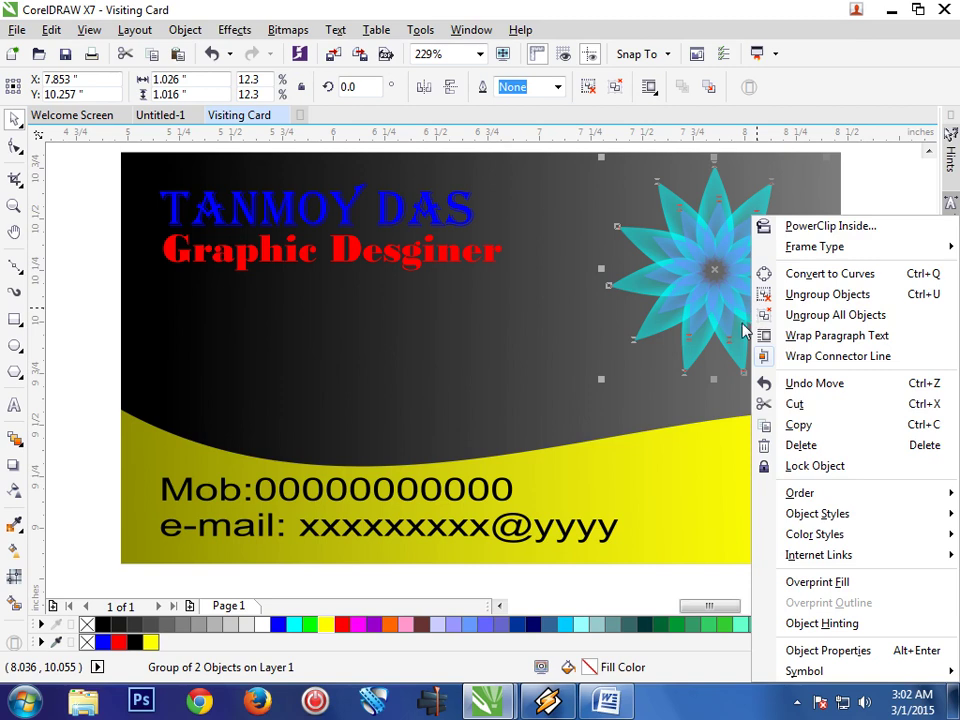
pyautogui.click(495, 345)
pyautogui.rightClick(495, 345)
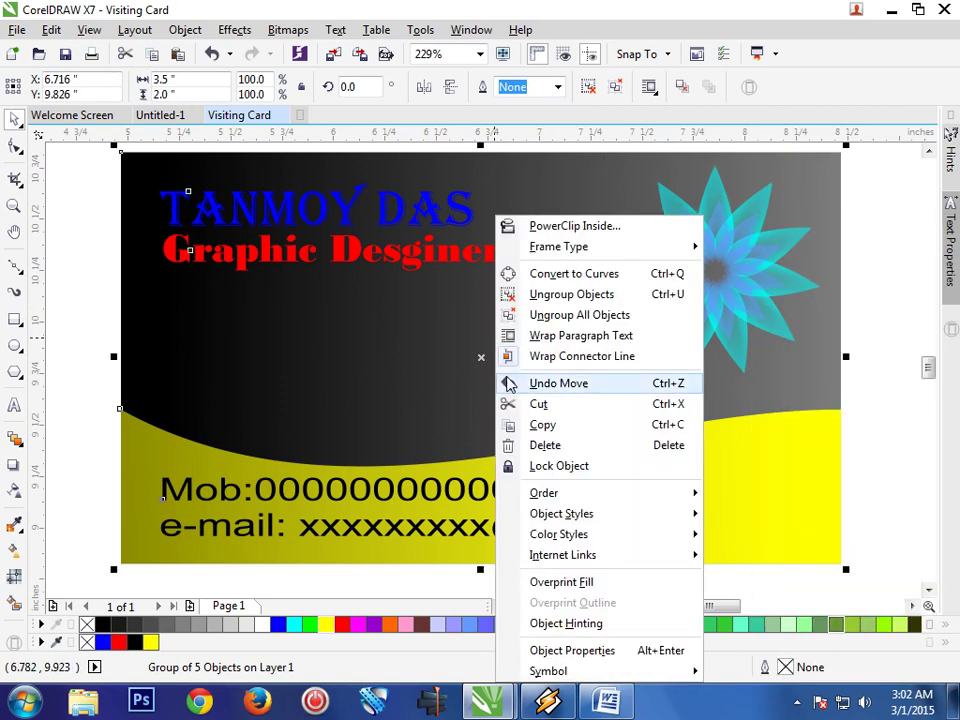
pyautogui.click(862, 316)
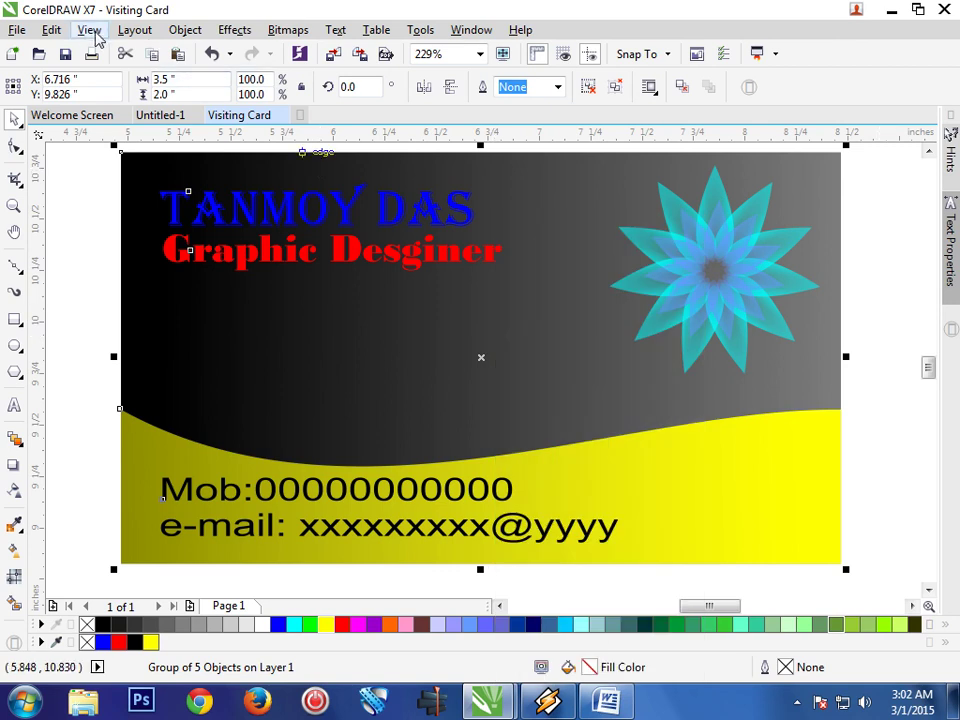
pyautogui.click(50, 30)
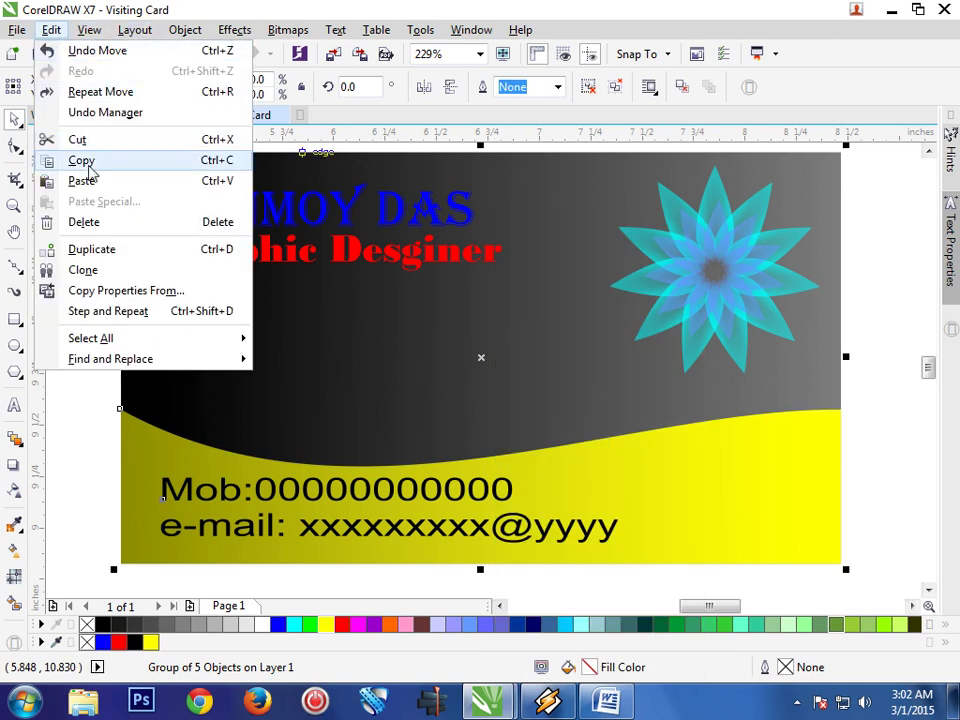
# Place a duplicate cyan flower down-left of the large one and shrink it proportionally
pyautogui.click(88, 161)
pyautogui.click(705, 257)
pyautogui.moveTo(715, 257); pyautogui.dragTo(537, 334)
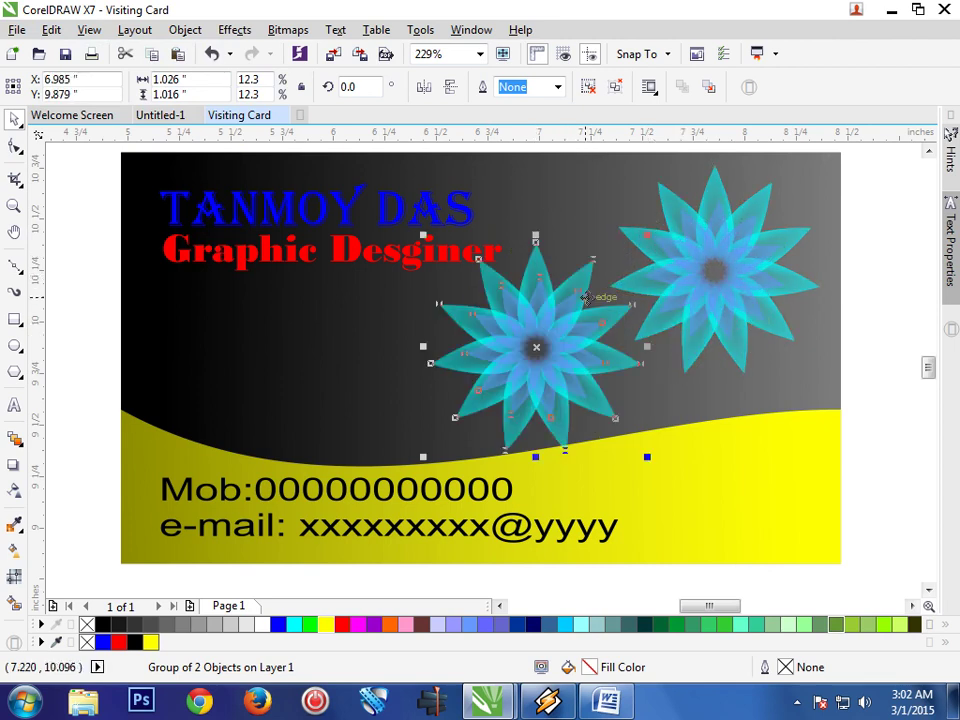
pyautogui.moveTo(536, 236); pyautogui.dragTo(536, 272)
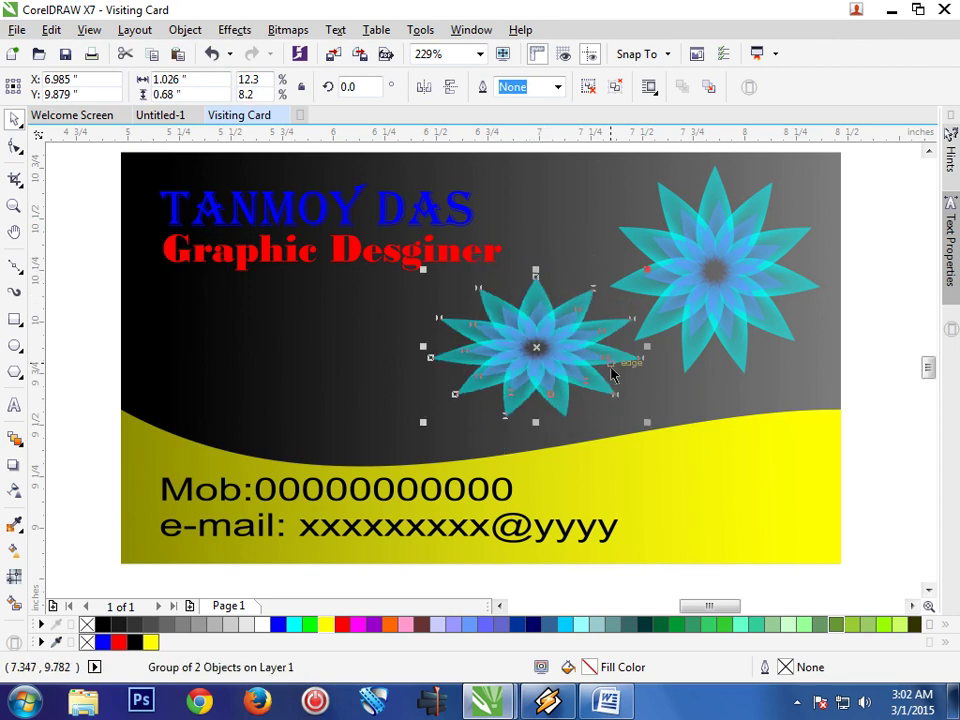
pyautogui.hotkey('ctrl', 'z')
pyautogui.moveTo(647, 456); pyautogui.dragTo(611, 418)
pyautogui.moveTo(535, 346); pyautogui.dragTo(553, 344)
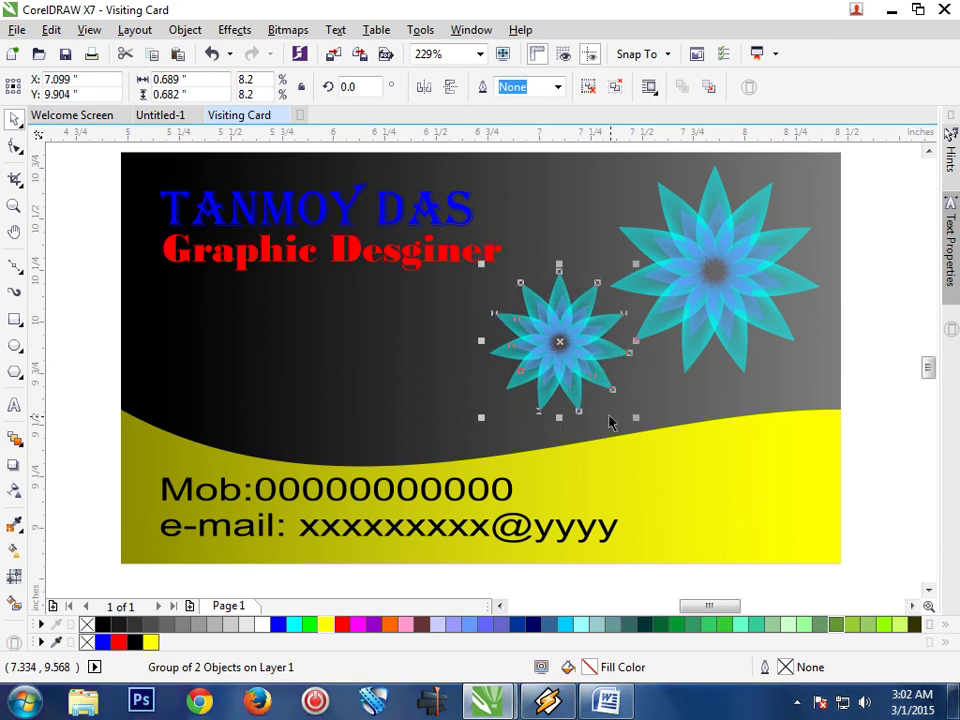
pyautogui.moveTo(633, 417); pyautogui.dragTo(620, 407)
pyautogui.moveTo(548, 362); pyautogui.dragTo(452, 371)
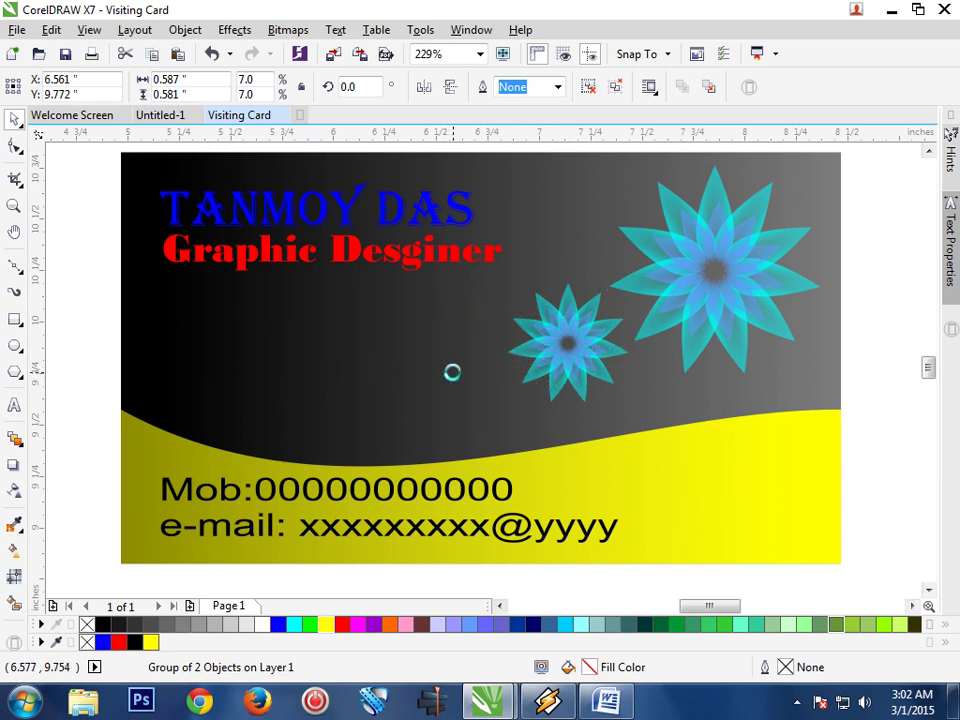
# Add further, smaller flower copies along the diagonal down to the smallest at the lower-left end
pyautogui.click(450, 370)
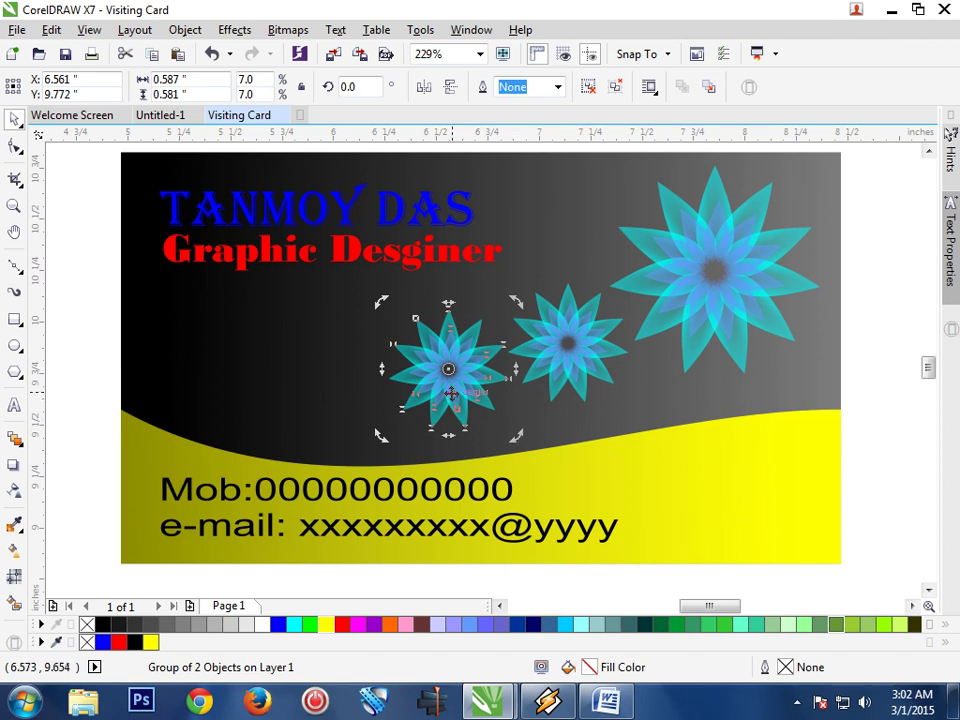
pyautogui.click(451, 394)
pyautogui.moveTo(517, 433); pyautogui.dragTo(494, 423)
pyautogui.moveTo(454, 373); pyautogui.dragTo(413, 446)
pyautogui.moveTo(389, 405); pyautogui.dragTo(336, 433)
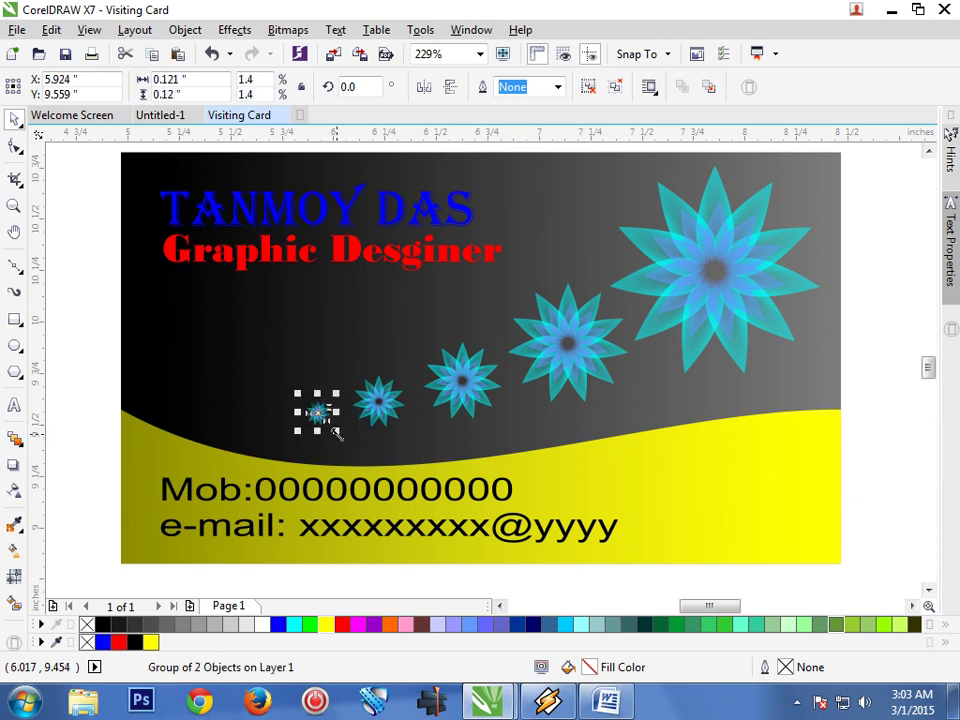
pyautogui.click(878, 388)
# Select the large flower and the four smaller ones, and group all five as one object
pyautogui.click(733, 330)
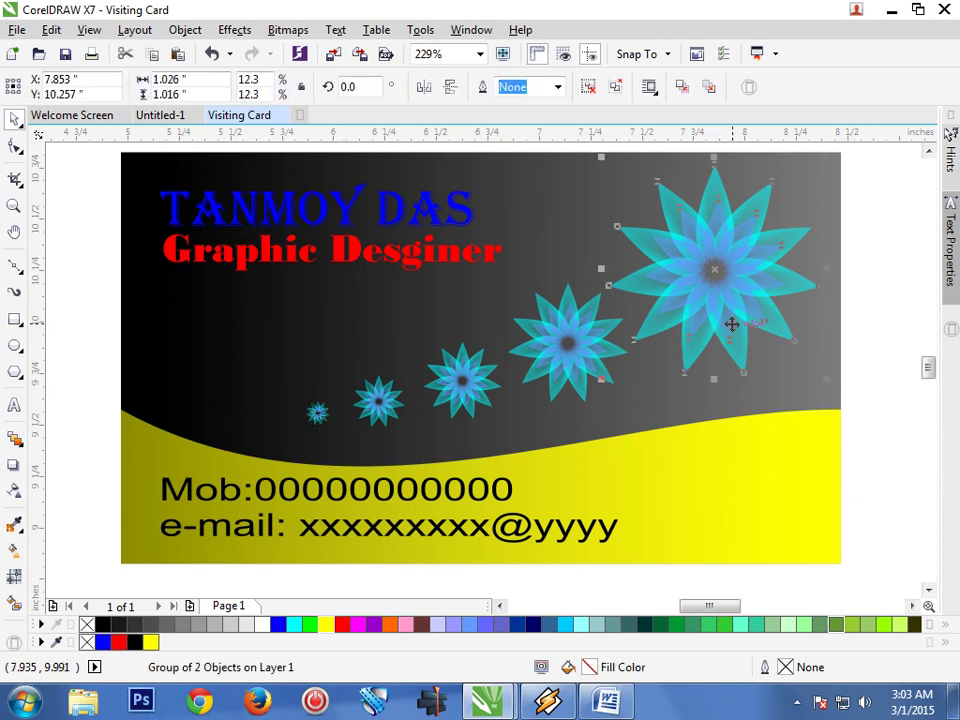
pyautogui.keyDown('shift'); pyautogui.click(585, 362); pyautogui.keyUp('shift')
pyautogui.keyDown('shift'); pyautogui.click(460, 385); pyautogui.keyUp('shift')
pyautogui.keyDown('shift'); pyautogui.click(356, 414); pyautogui.keyUp('shift')
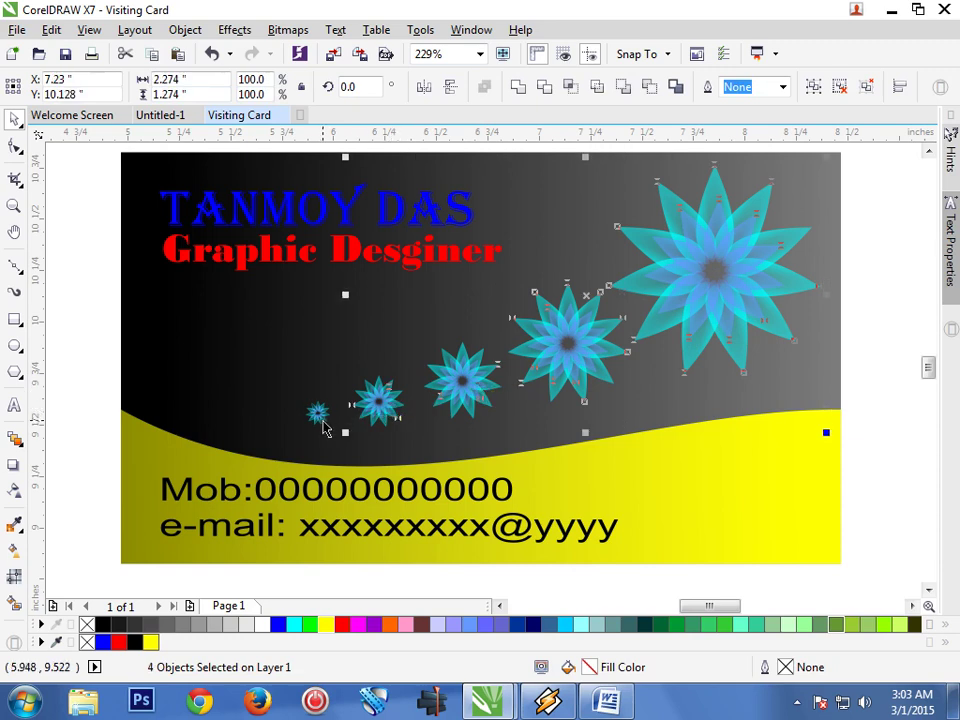
pyautogui.keyDown('shift'); pyautogui.click(318, 413); pyautogui.keyUp('shift')
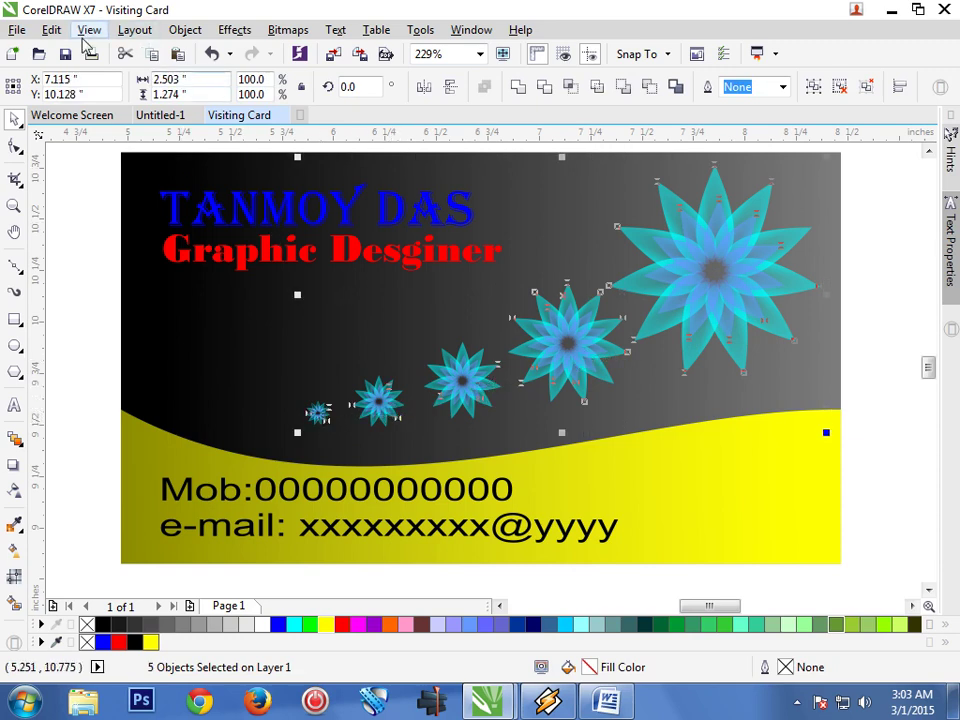
pyautogui.rightClick(713, 294)
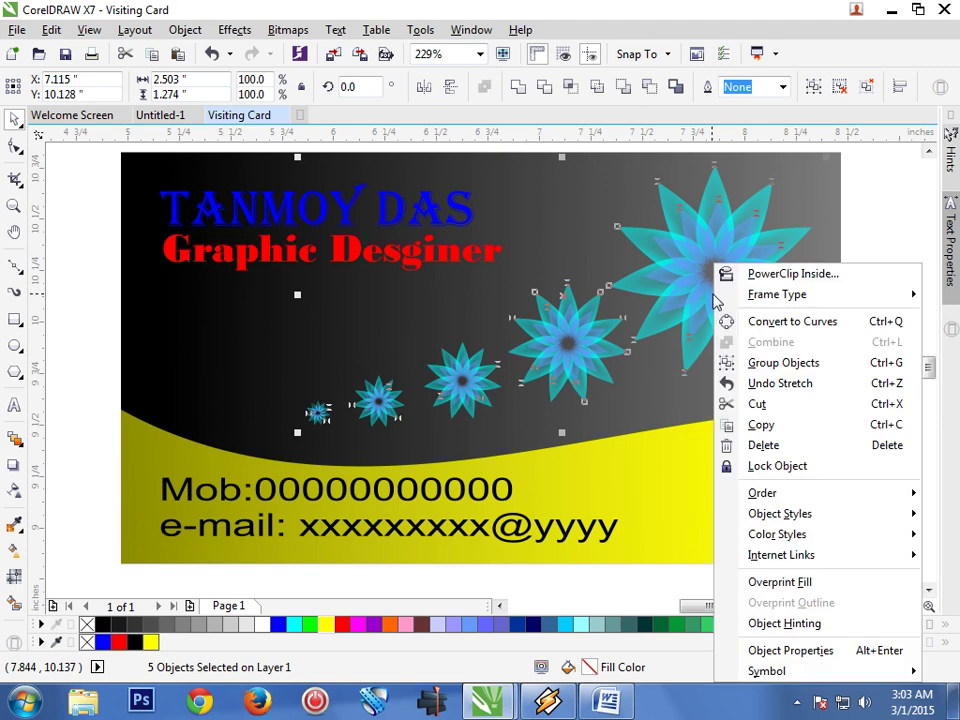
pyautogui.click(750, 363)
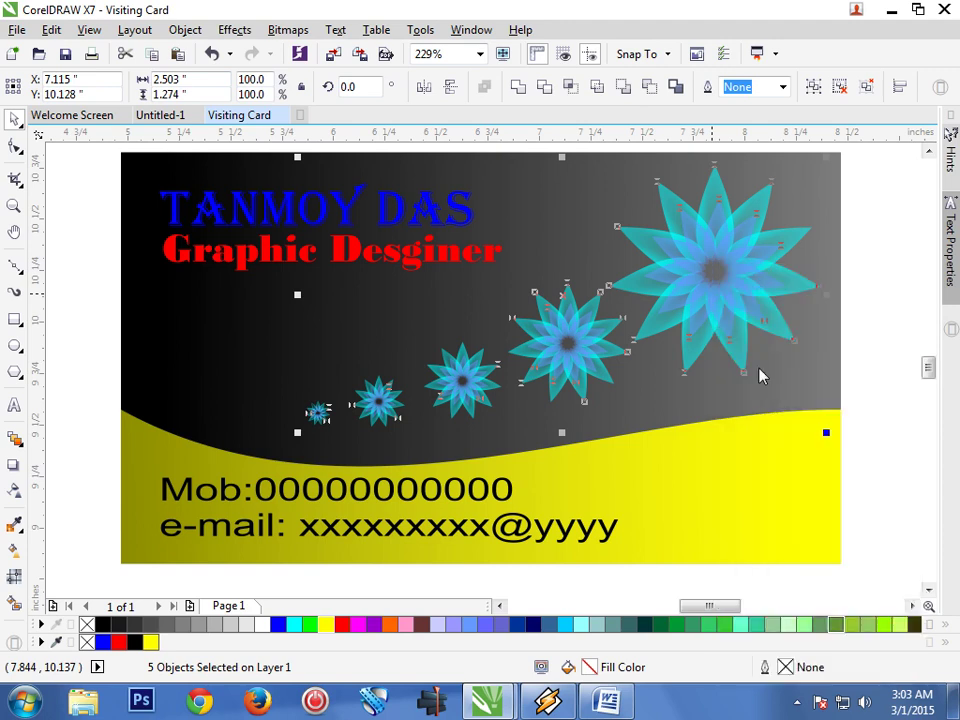
pyautogui.click(856, 385)
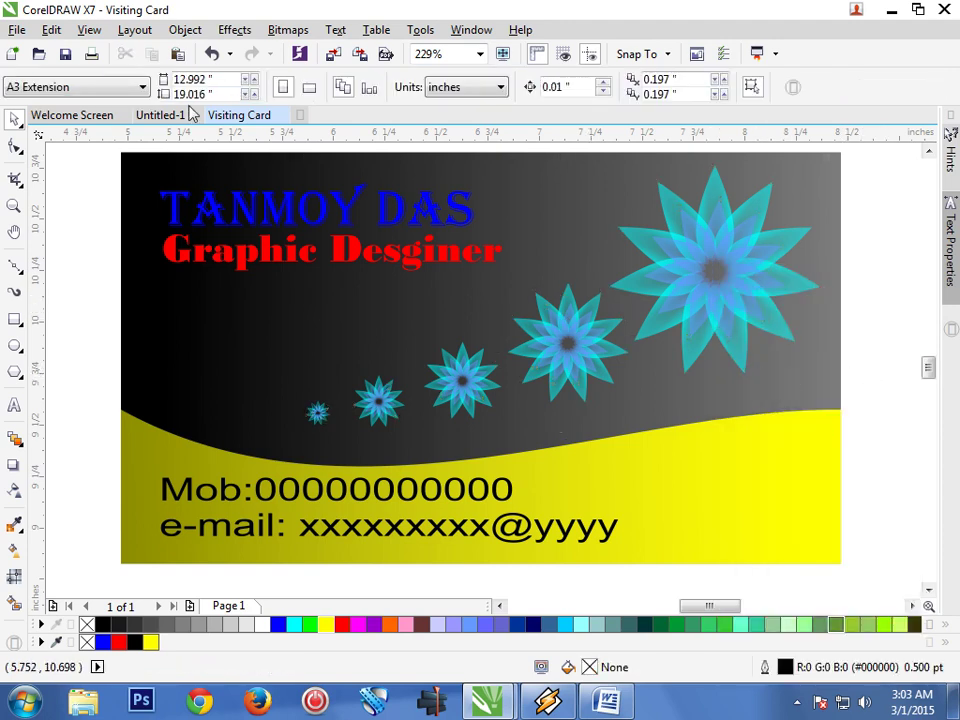
pyautogui.click(52, 31)
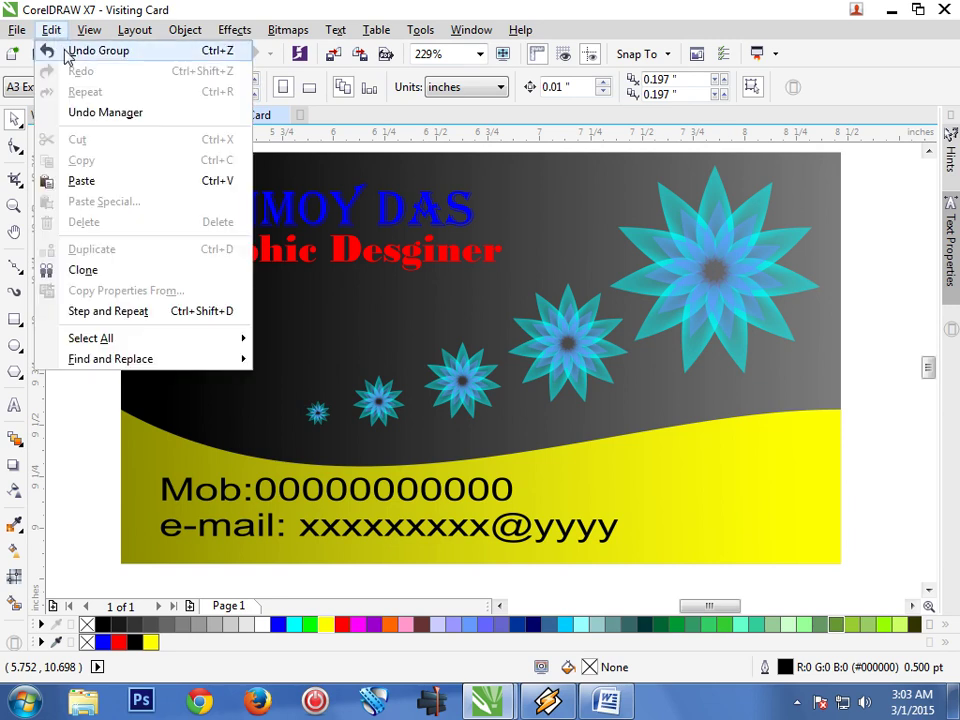
pyautogui.click(858, 383)
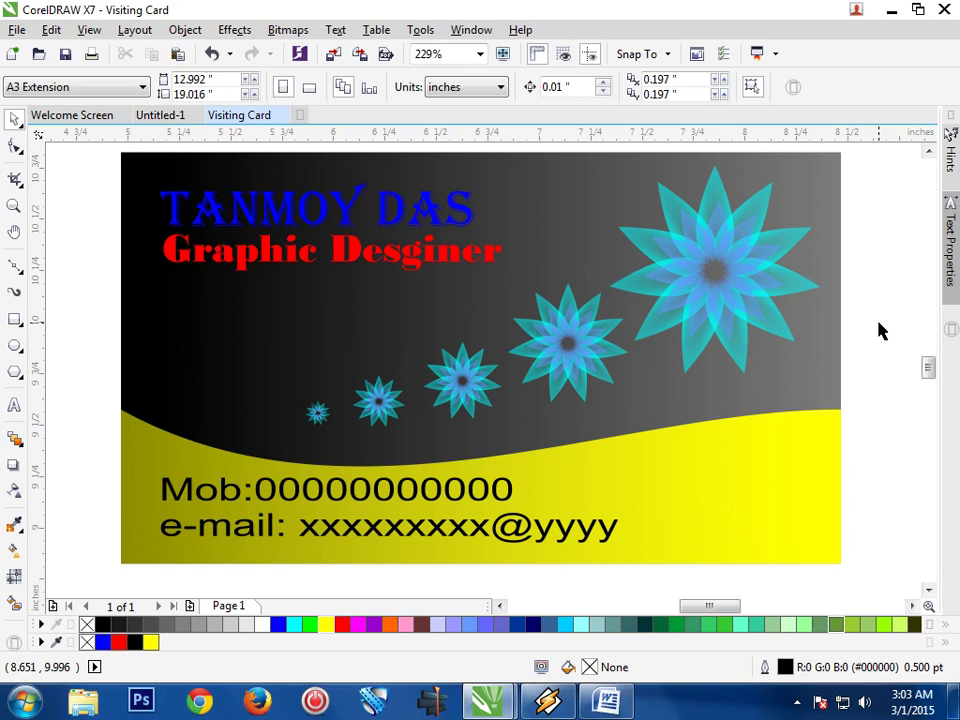
# Marquee-select the whole card and group the card design and star row into one 2-object group
pyautogui.scroll(-3, 878, 328)
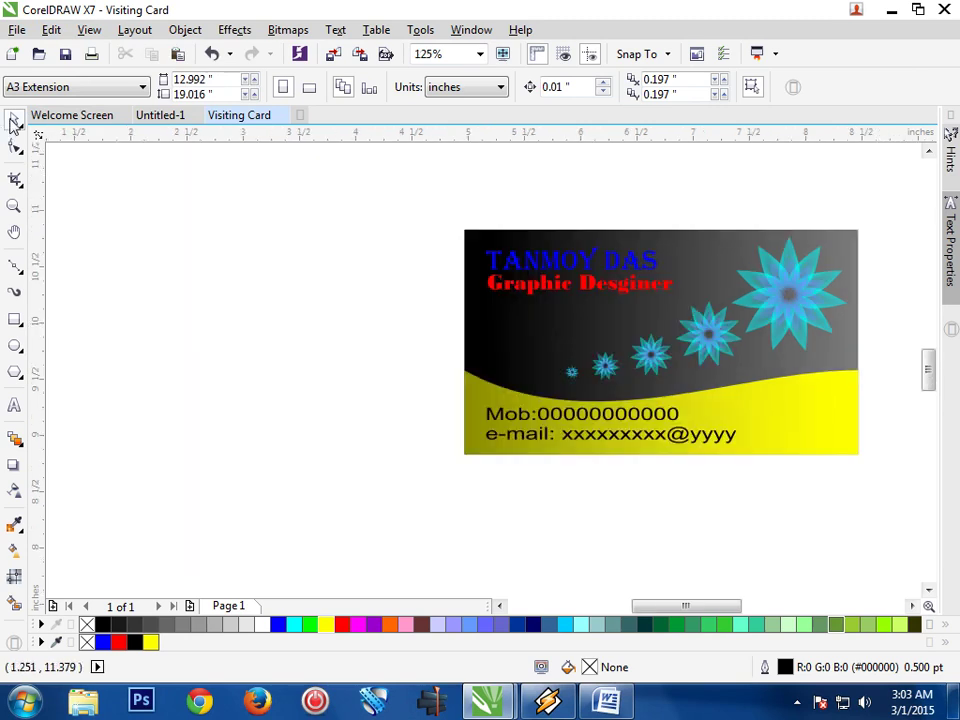
pyautogui.moveTo(426, 222); pyautogui.dragTo(889, 501)
pyautogui.rightClick(830, 413)
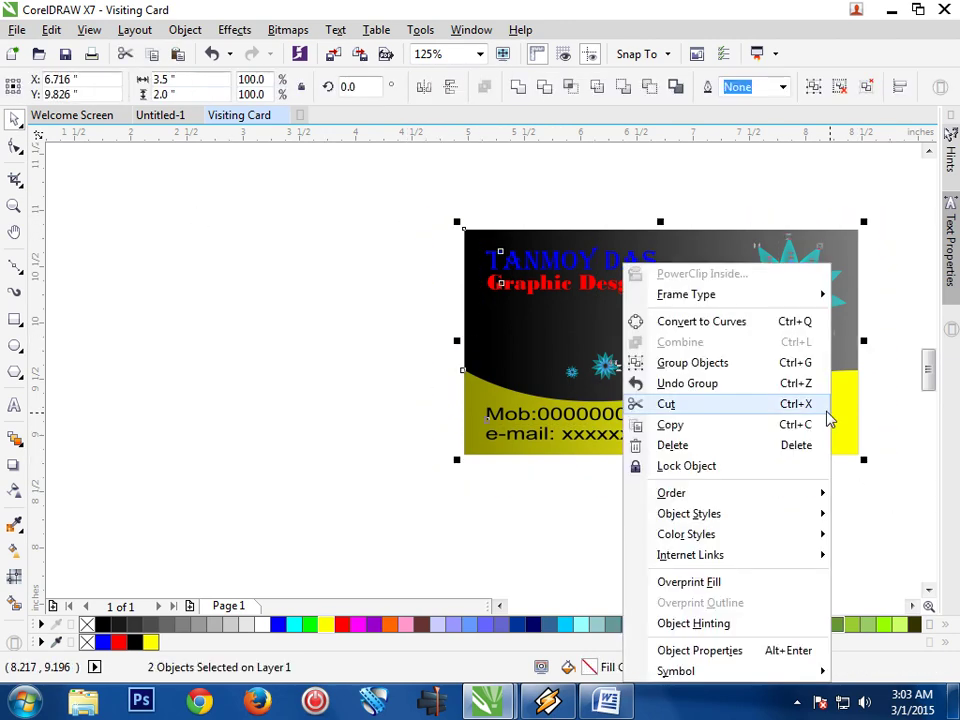
pyautogui.click(767, 364)
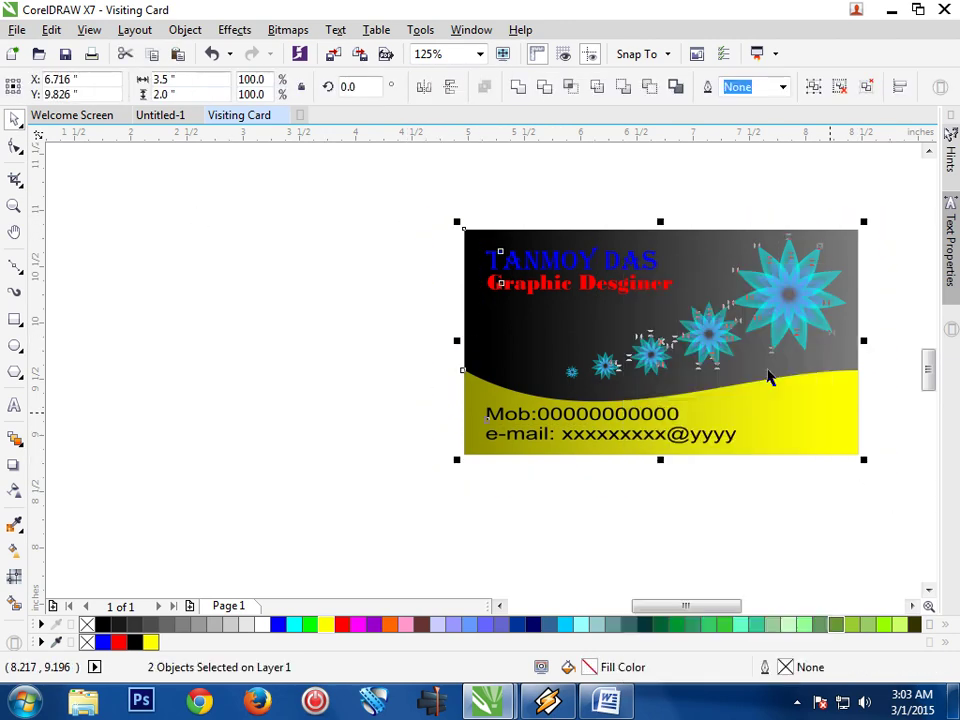
pyautogui.click(311, 384)
pyautogui.scroll(3, 311, 384)
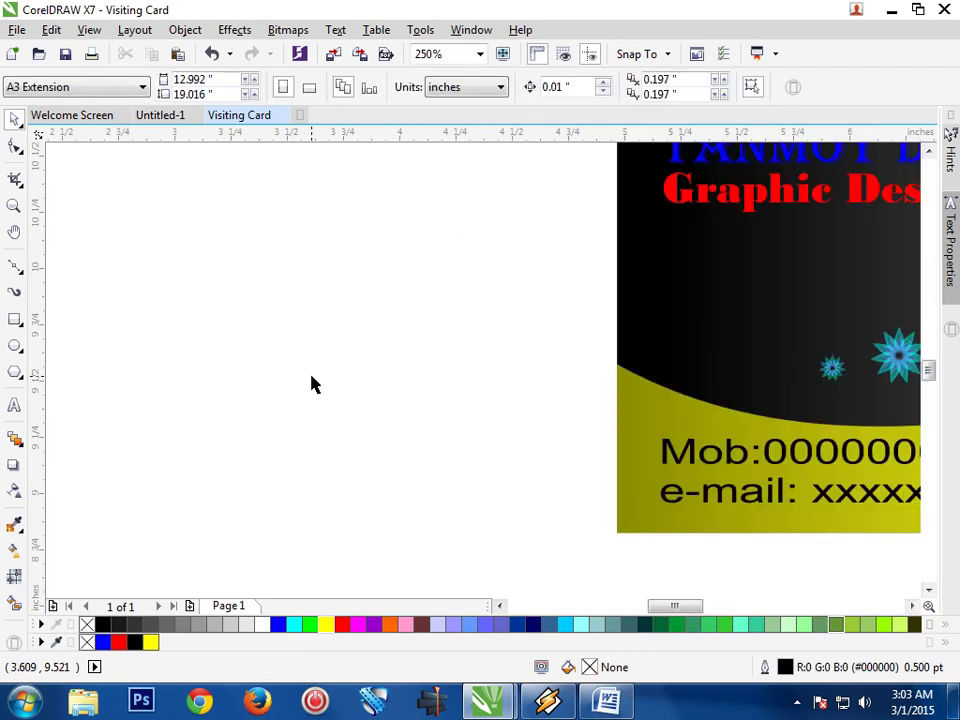
pyautogui.scroll(-6, 311, 384)
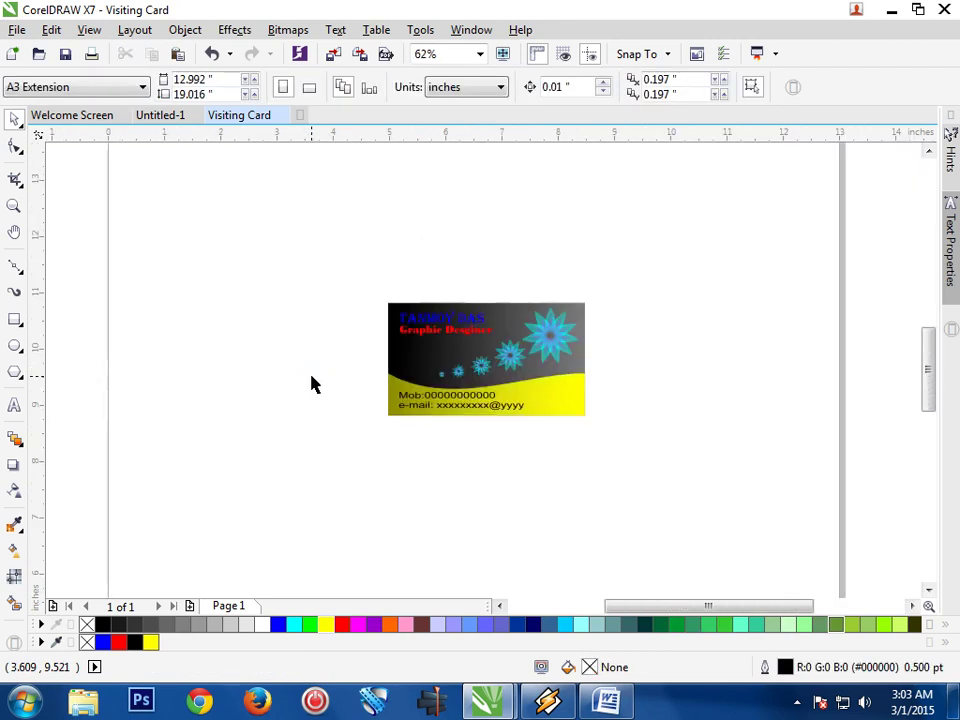
pyautogui.scroll(-1, 311, 380)
pyautogui.scroll(-2, 311, 375)
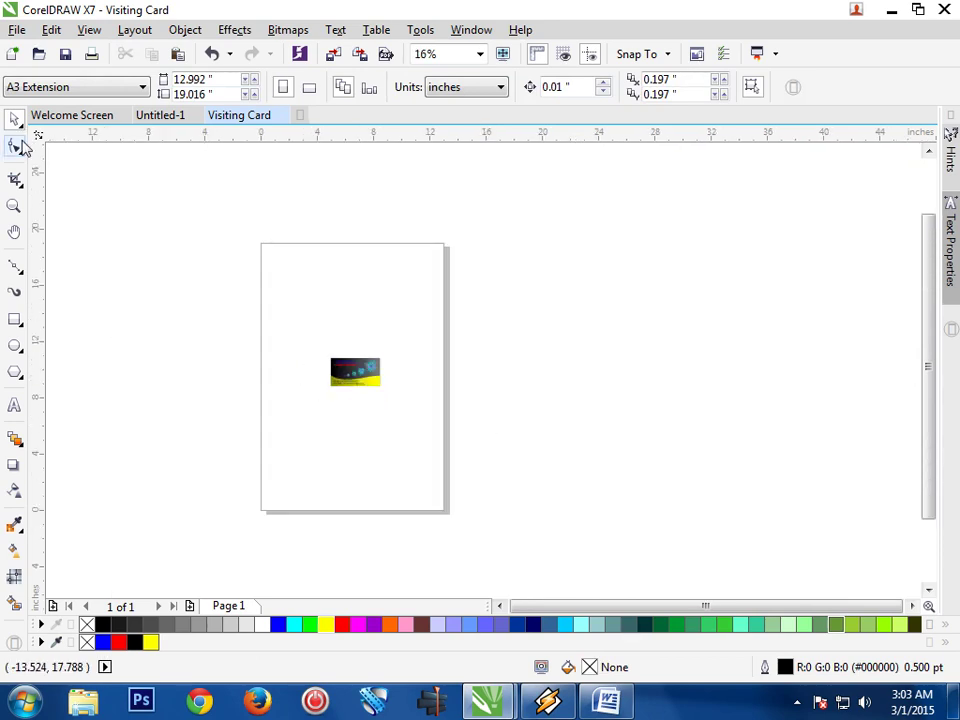
# Zoom in with successive Zoom-tool marquees until the finished business card fills the window
pyautogui.click(14, 205)
pyautogui.moveTo(213, 240); pyautogui.dragTo(476, 525)
pyautogui.moveTo(326, 146); pyautogui.dragTo(679, 579)
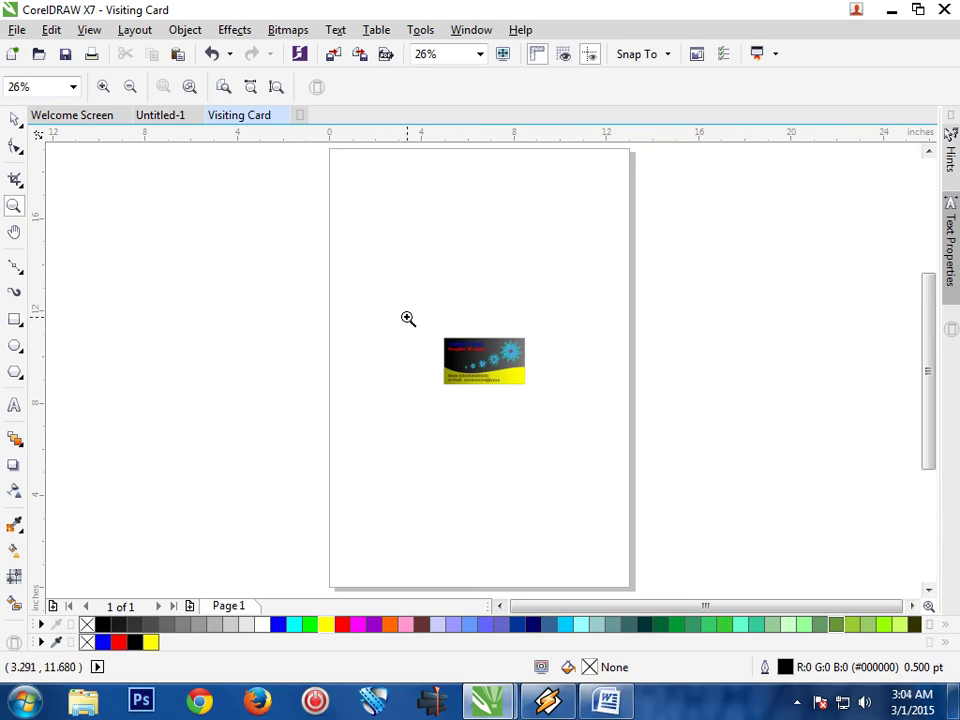
pyautogui.moveTo(415, 319); pyautogui.dragTo(558, 421)
pyautogui.moveTo(258, 208); pyautogui.dragTo(723, 492)
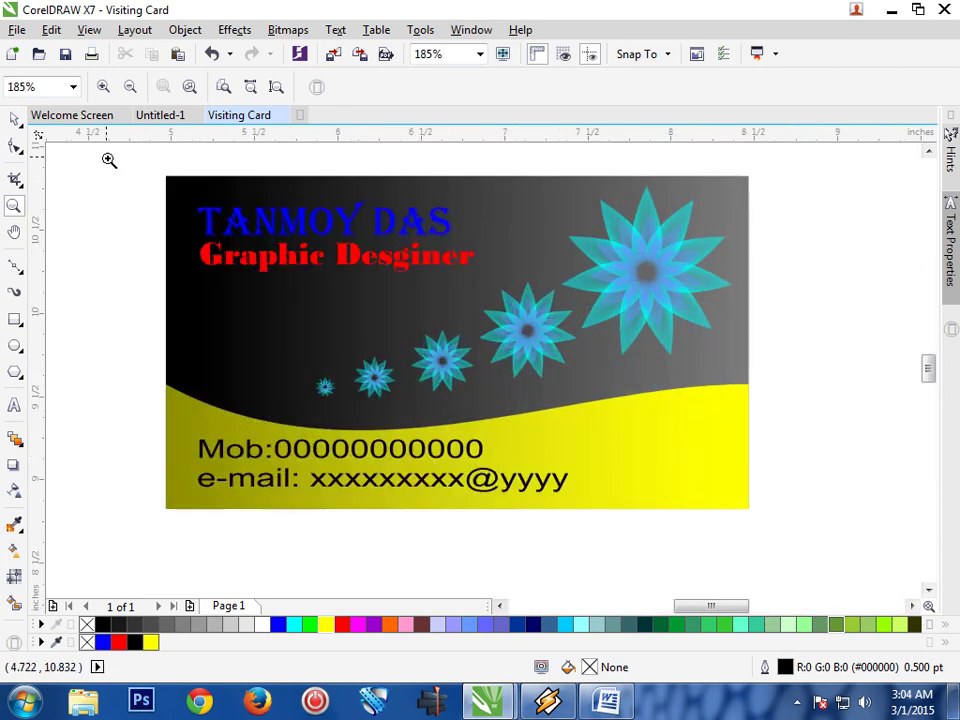
pyautogui.moveTo(137, 160); pyautogui.dragTo(775, 567)
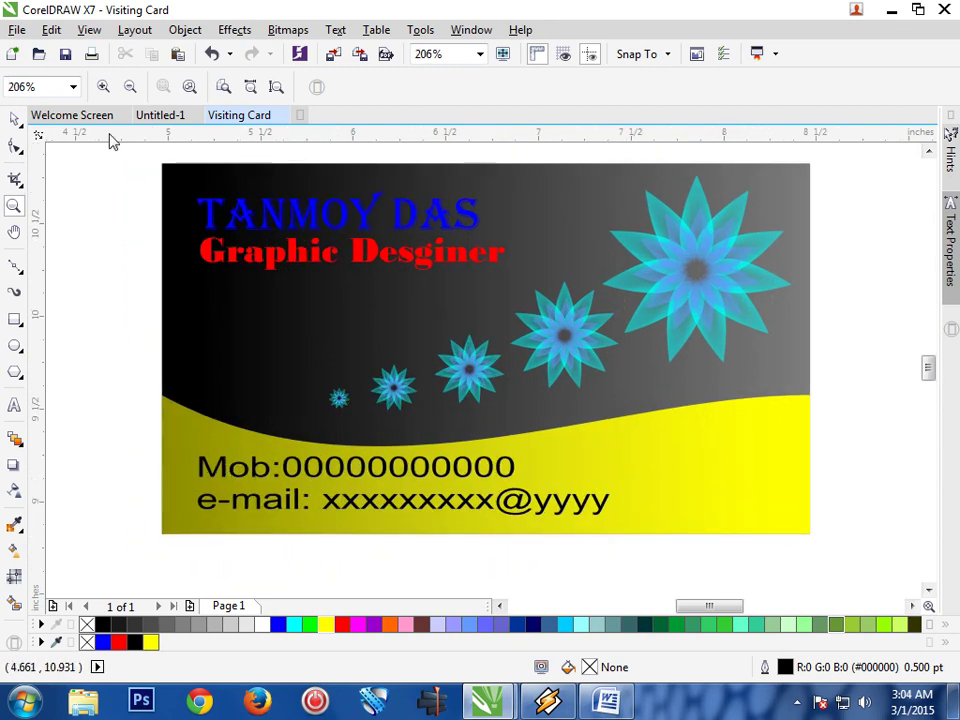
pyautogui.moveTo(143, 161); pyautogui.dragTo(833, 565)
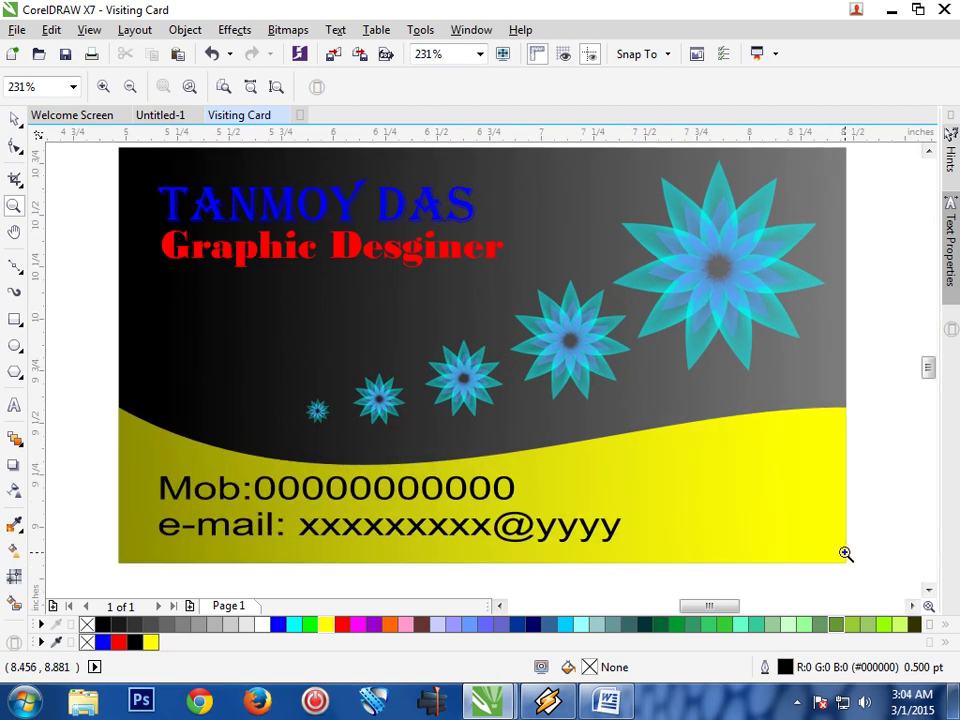